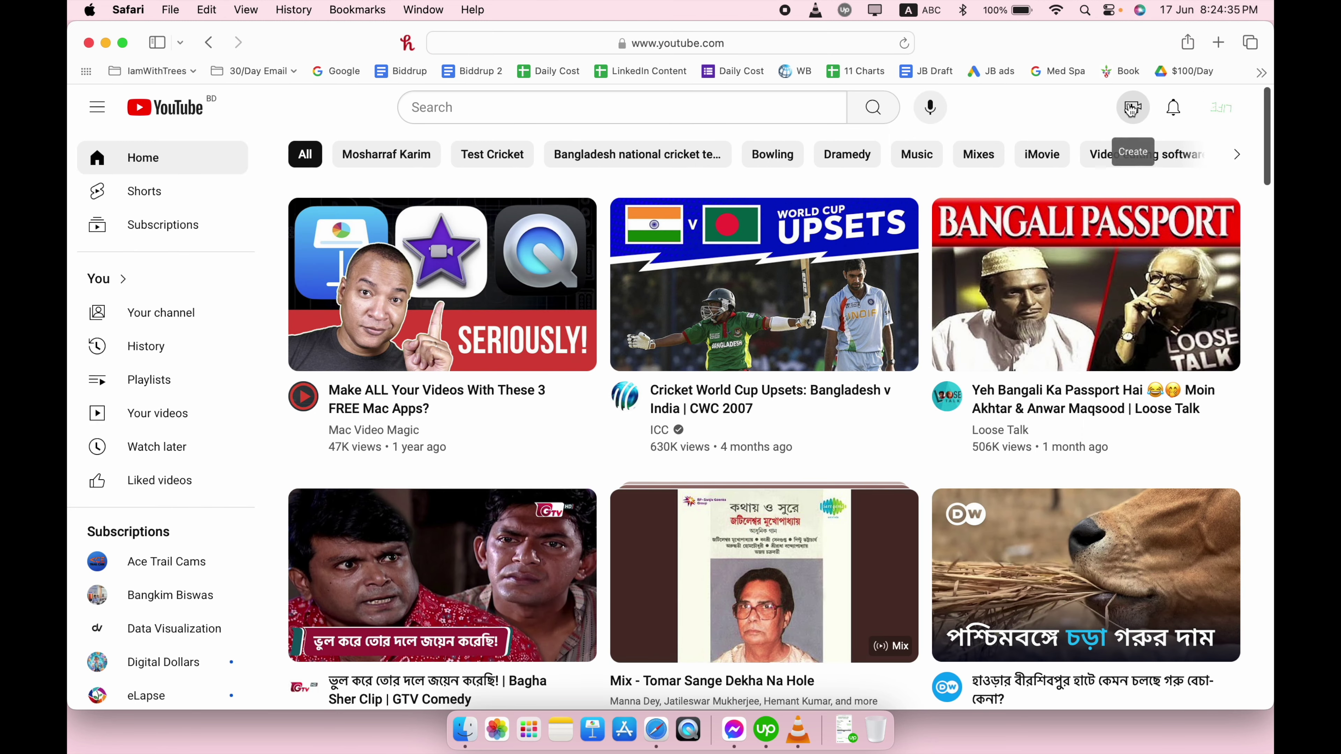
Start a new YouTube video upload with how to create thumbnail with canva.mp4 from the Downloads folder.
{"action": "left_click", "coordinate": [1132, 108]}
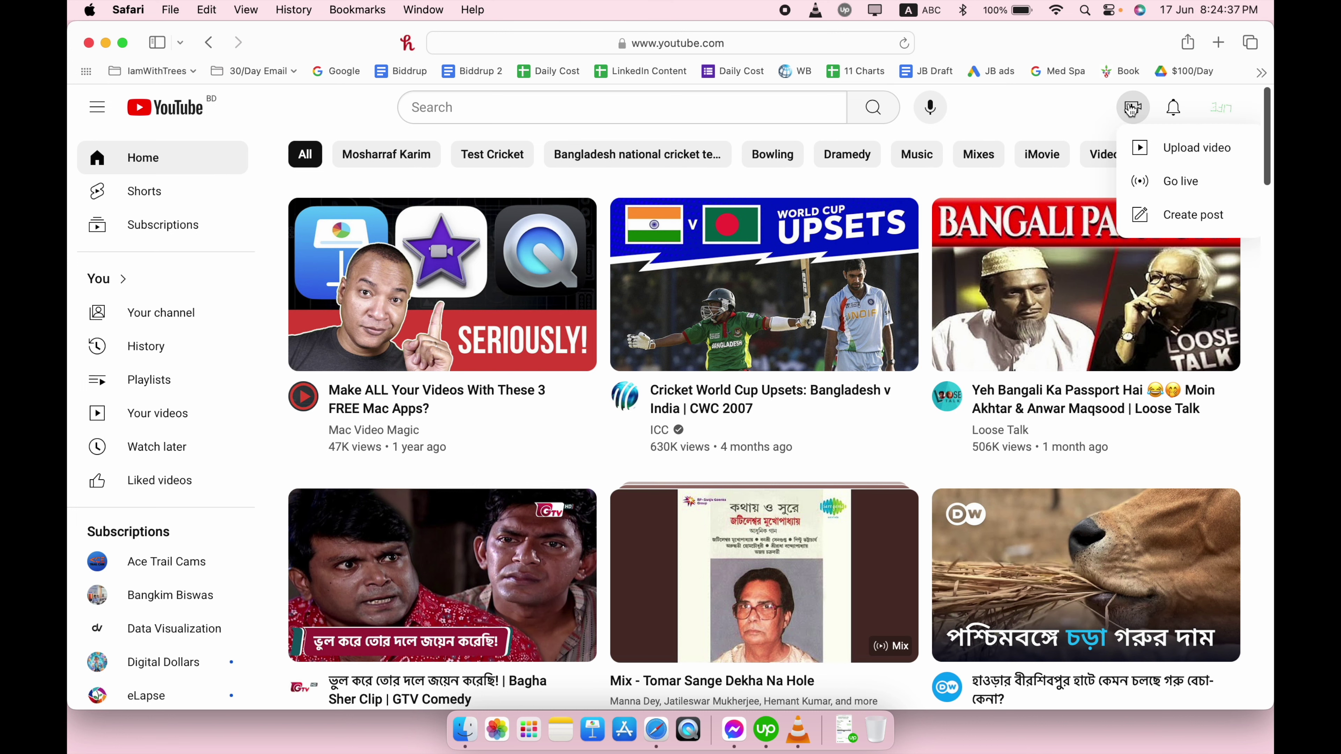
{"action": "left_click", "coordinate": [1188, 152]}
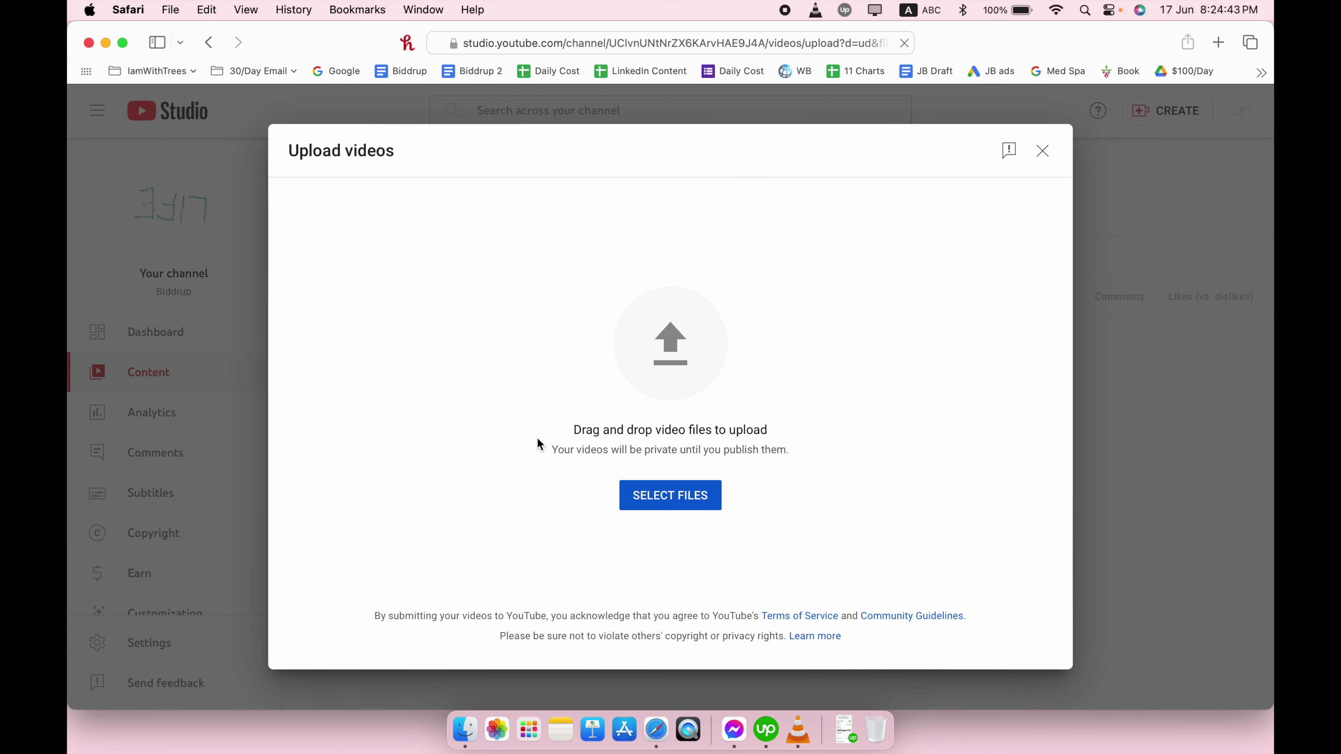
{"action": "left_click", "coordinate": [657, 496]}
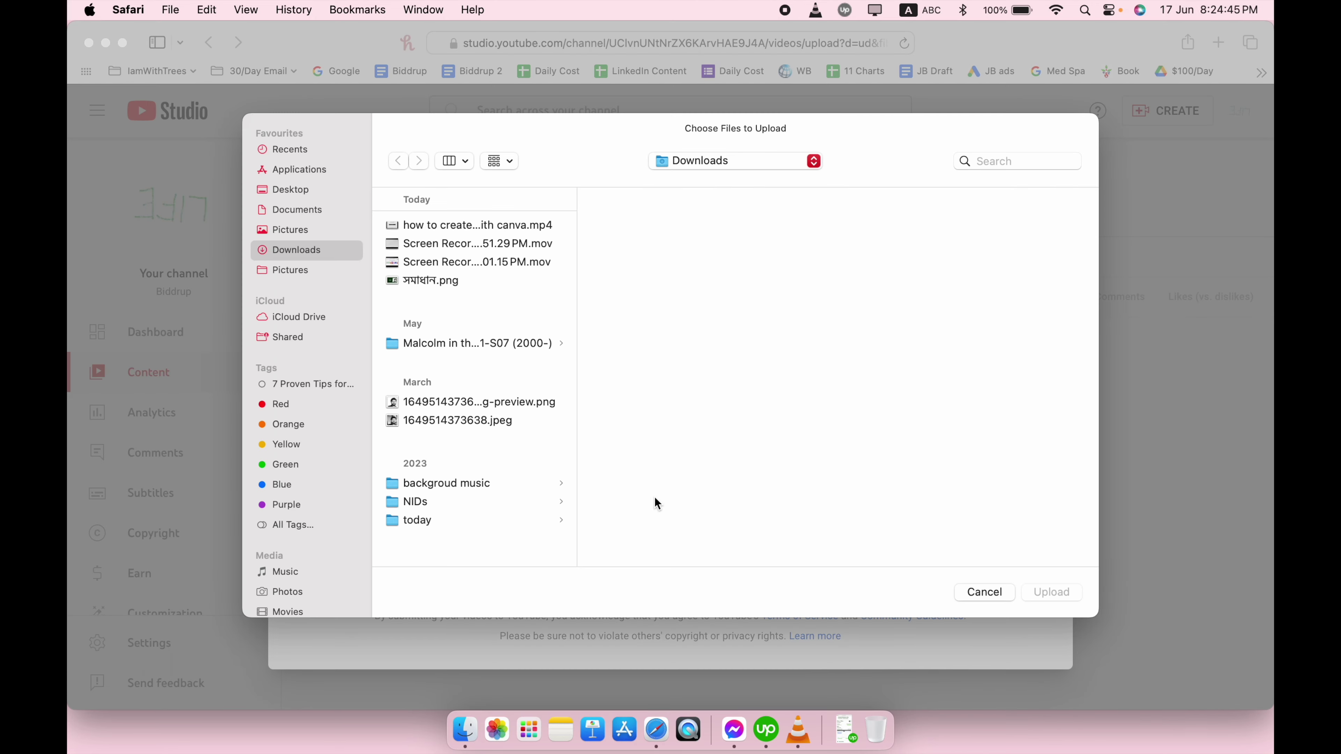
{"action": "left_click", "coordinate": [492, 231]}
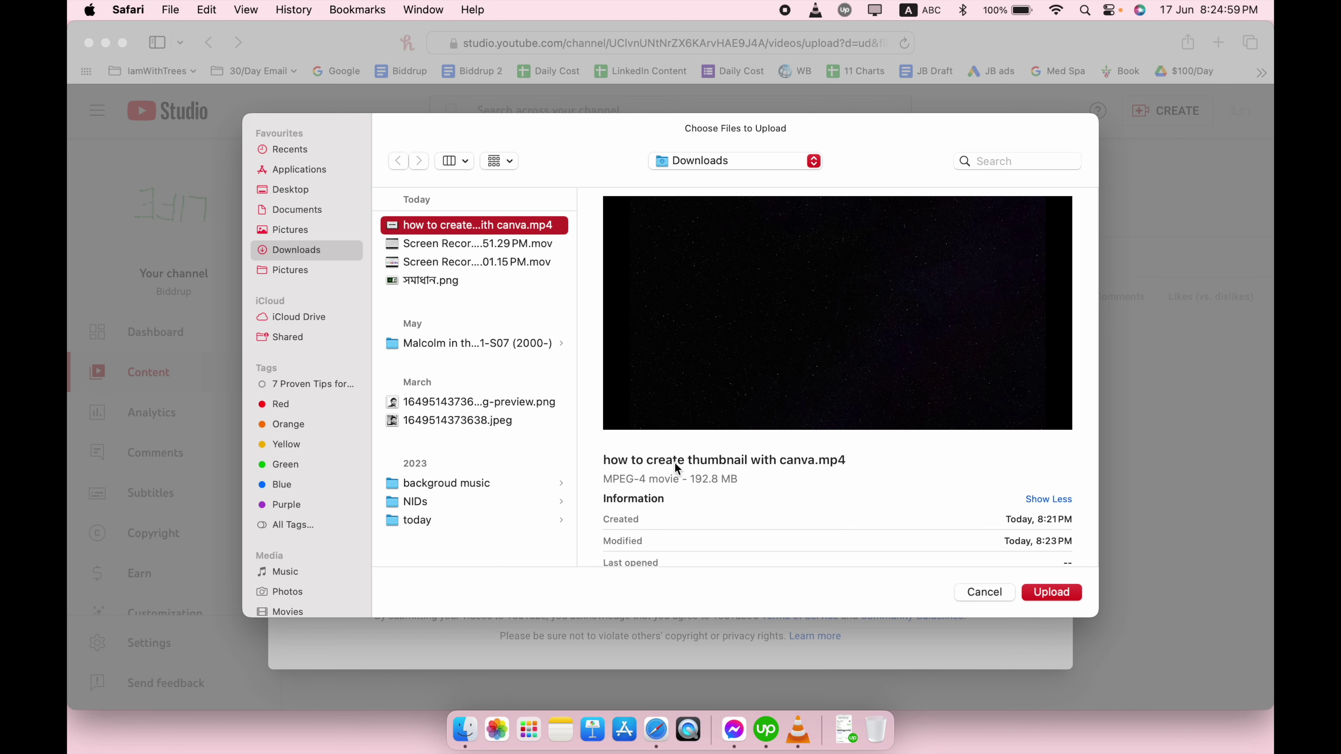
{"action": "left_click", "coordinate": [1062, 593]}
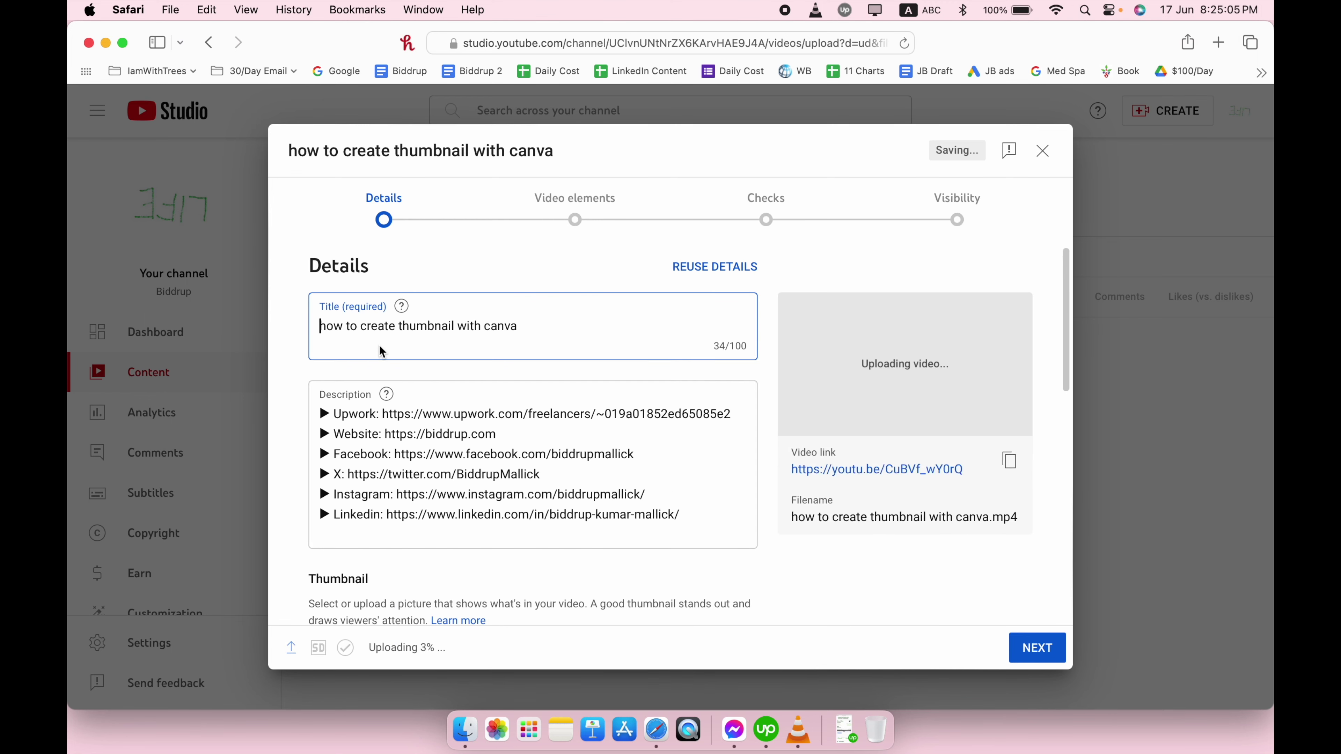
Replace the video title with the Bengali text "ক্যানভা দিয়ে ইউটিউব থাম্বনেইল", using the Avro Keyboard input source.
{"action": "triple_click", "coordinate": [547, 328]}
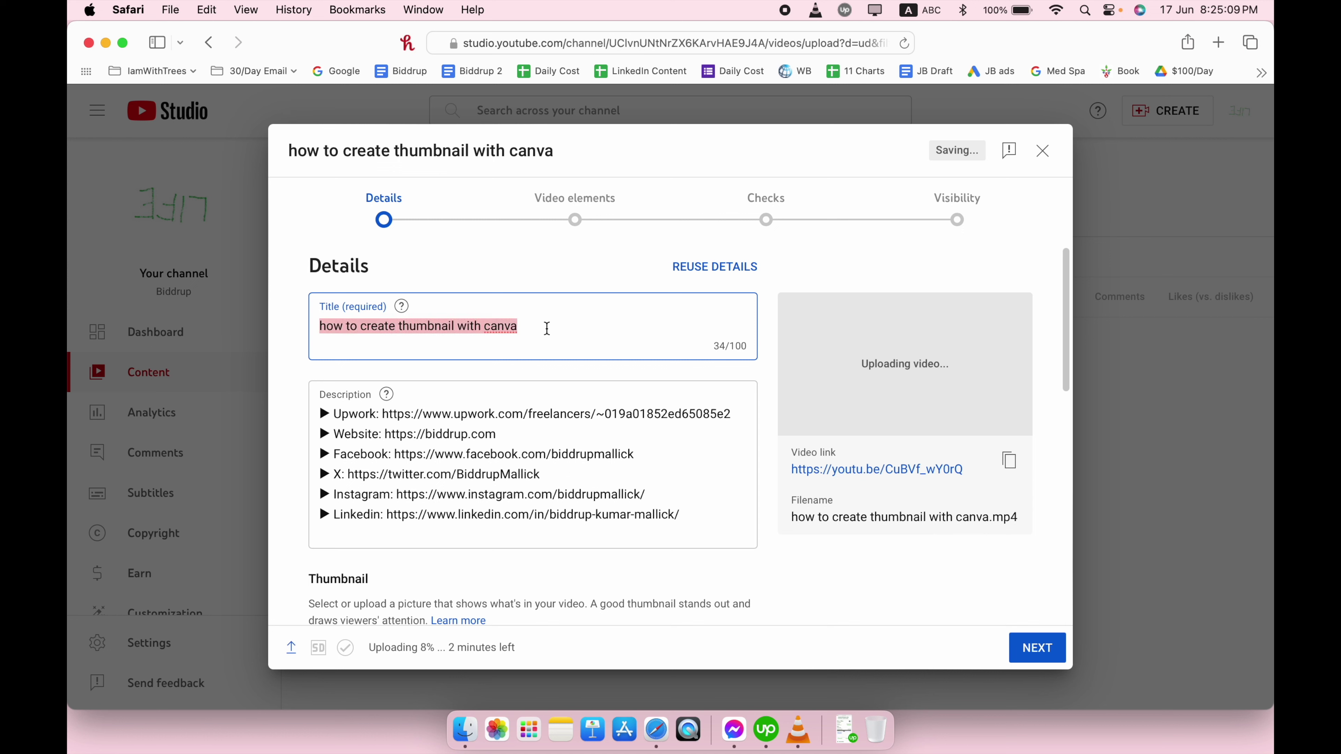
{"action": "key", "text": "ctrl+space"}
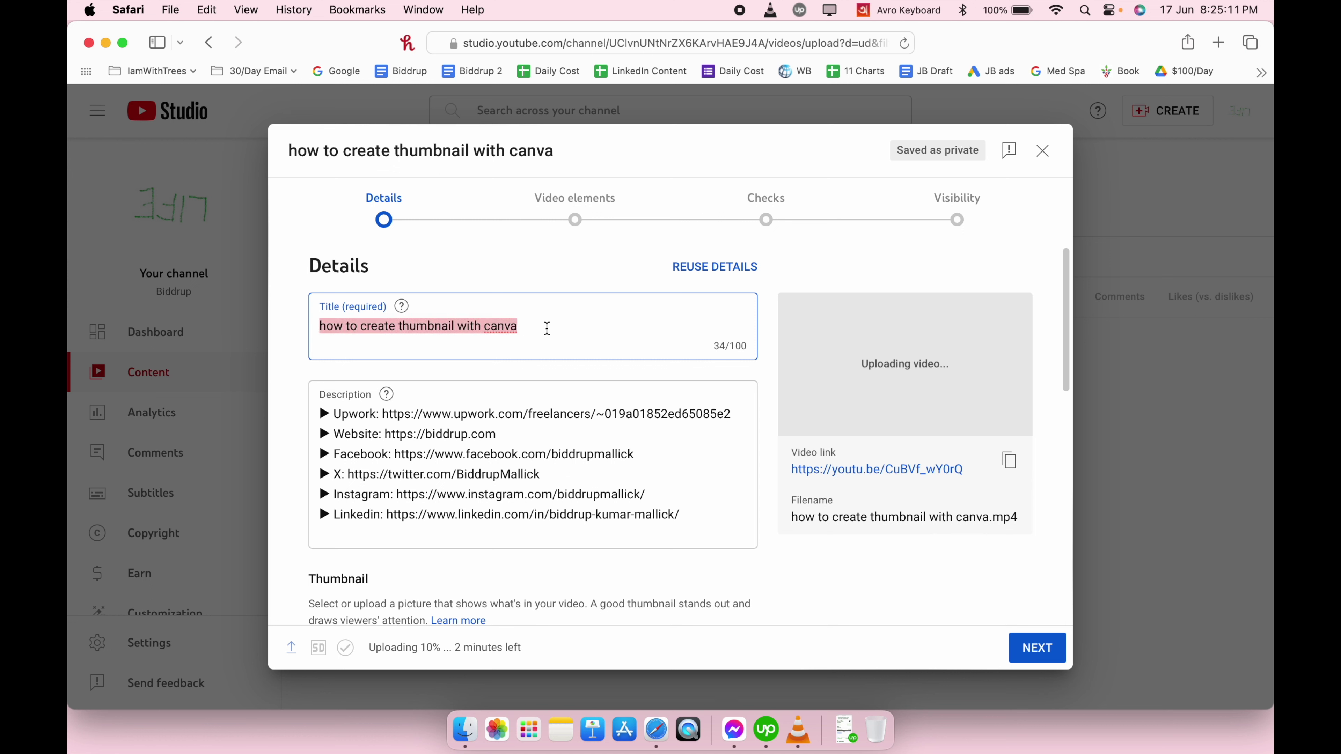
{"action": "type", "text": "kZa"}
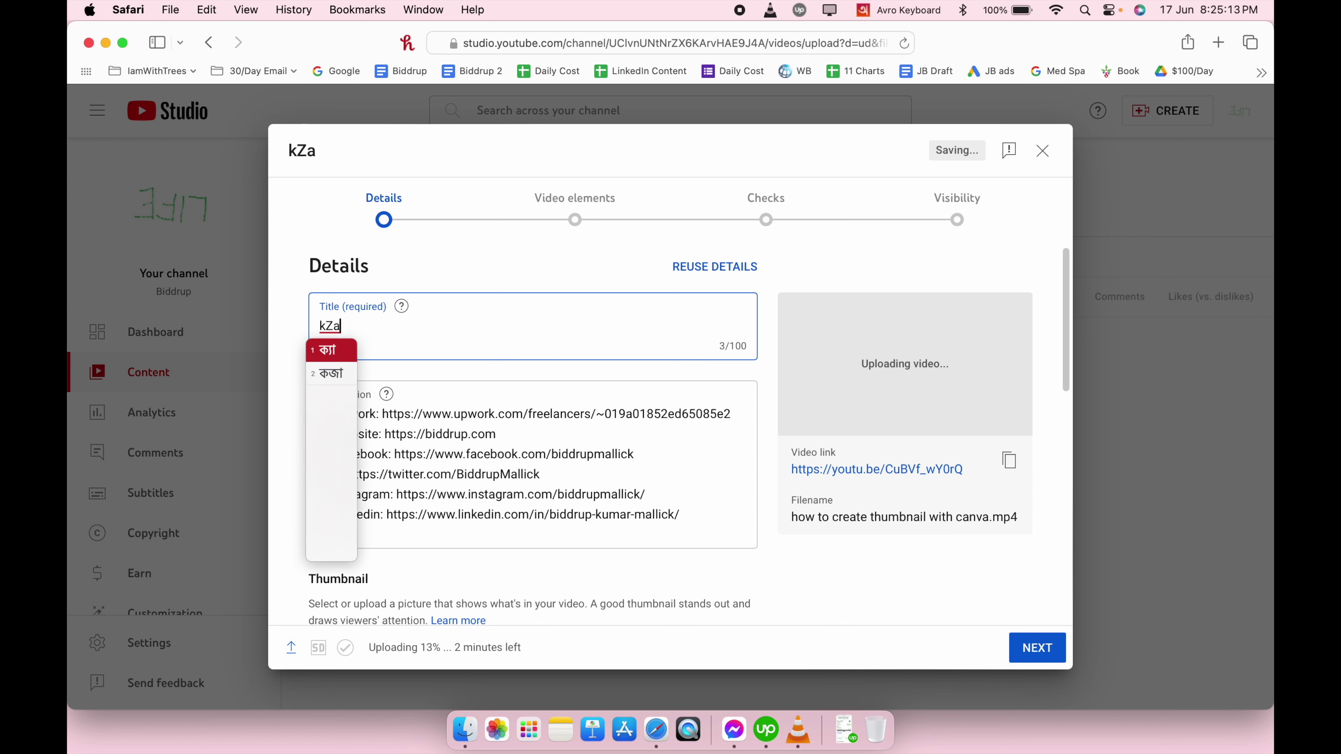
{"action": "type", "text": "nva diye yo"}
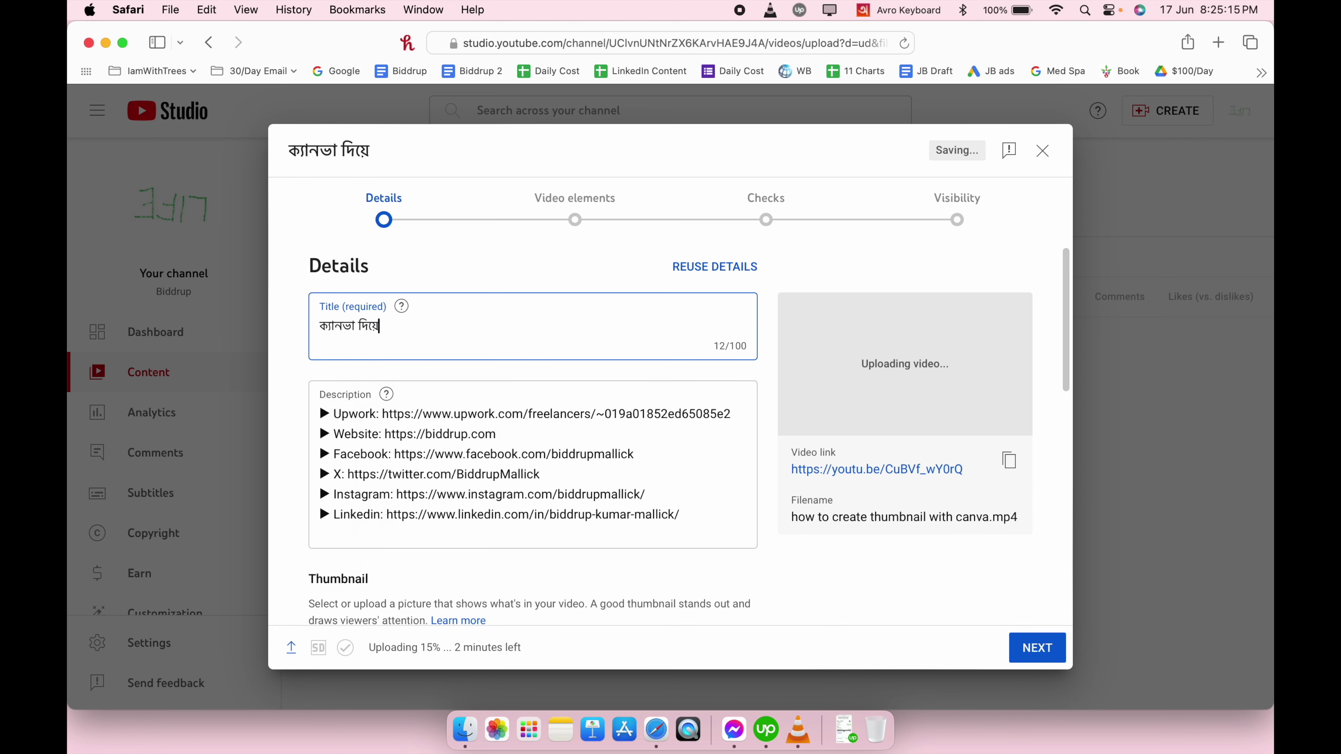
{"action": "type", "text": "utube"}
{"action": "key", "text": "BackSpace"}
{"action": "key", "text": "BackSpace"}
{"action": "key", "text": "BackSpace"}
{"action": "key", "text": "BackSpace"}
{"action": "key", "text": "BackSpace"}
{"action": "key", "text": "BackSpace"}
{"action": "key", "text": "BackSpace"}
{"action": "type", "text": "youtube"}
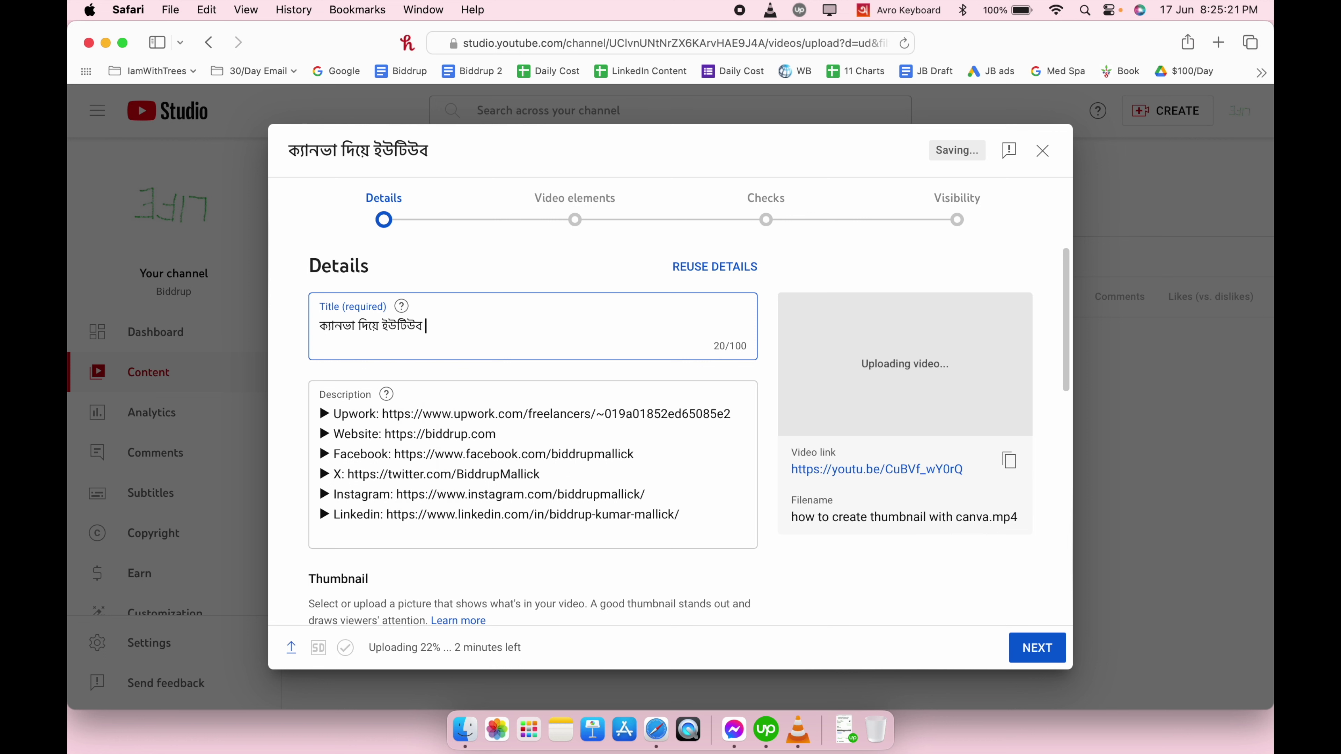
{"action": "type", "text": " tham"}
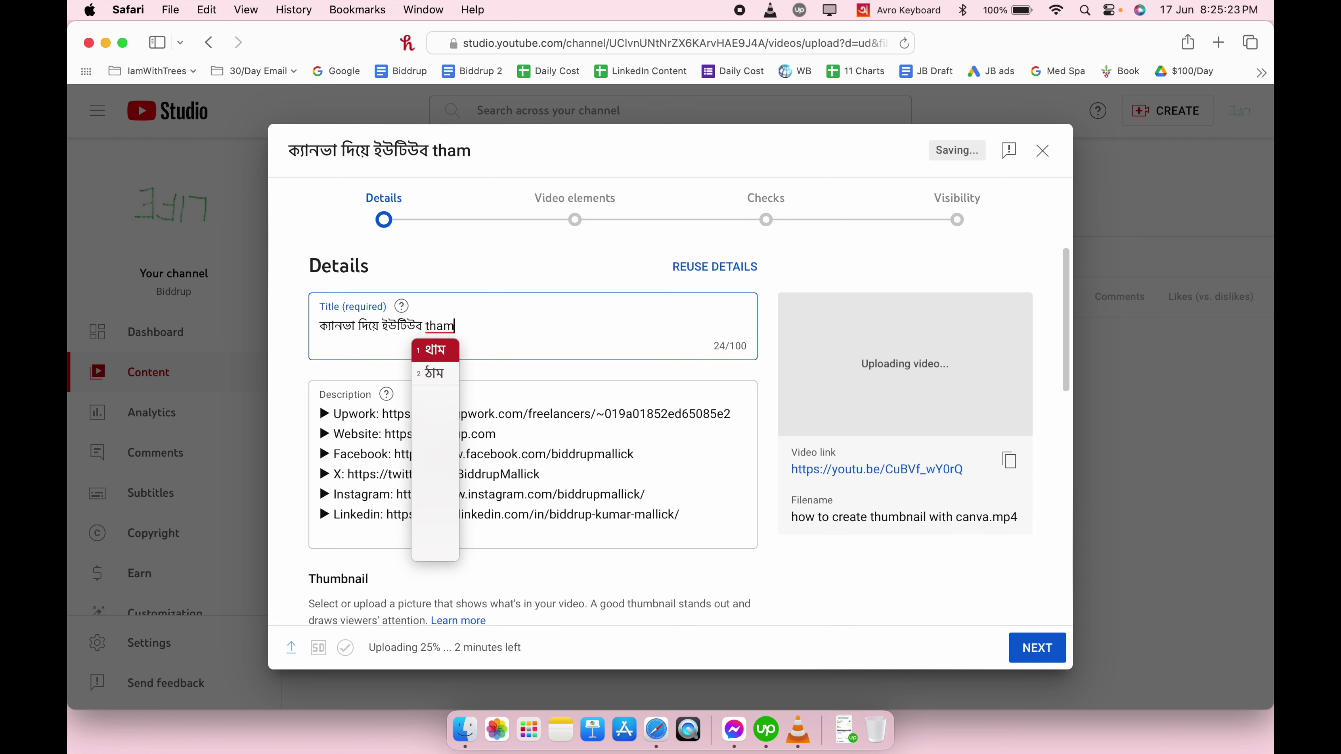
{"action": "type", "text": "bneil "}
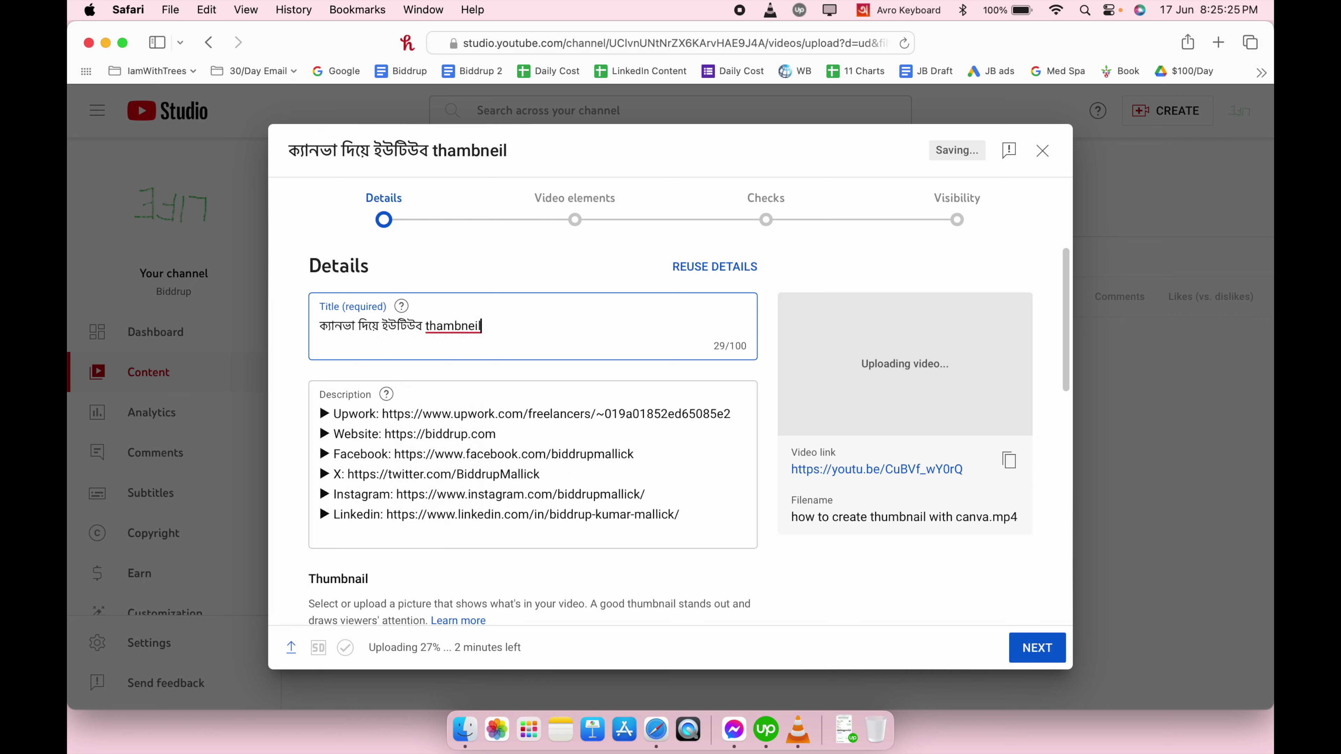
{"action": "type", "text": "ree"}
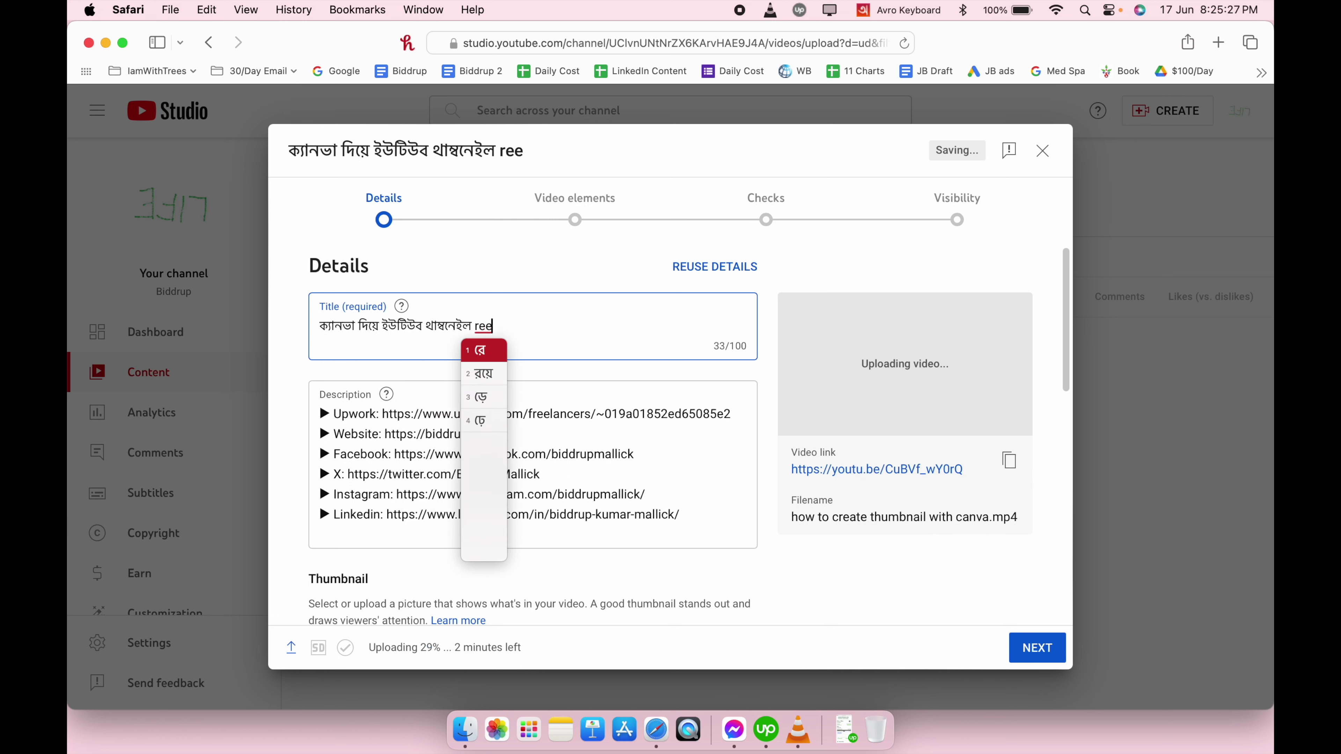
{"action": "type", "text": "Di"}
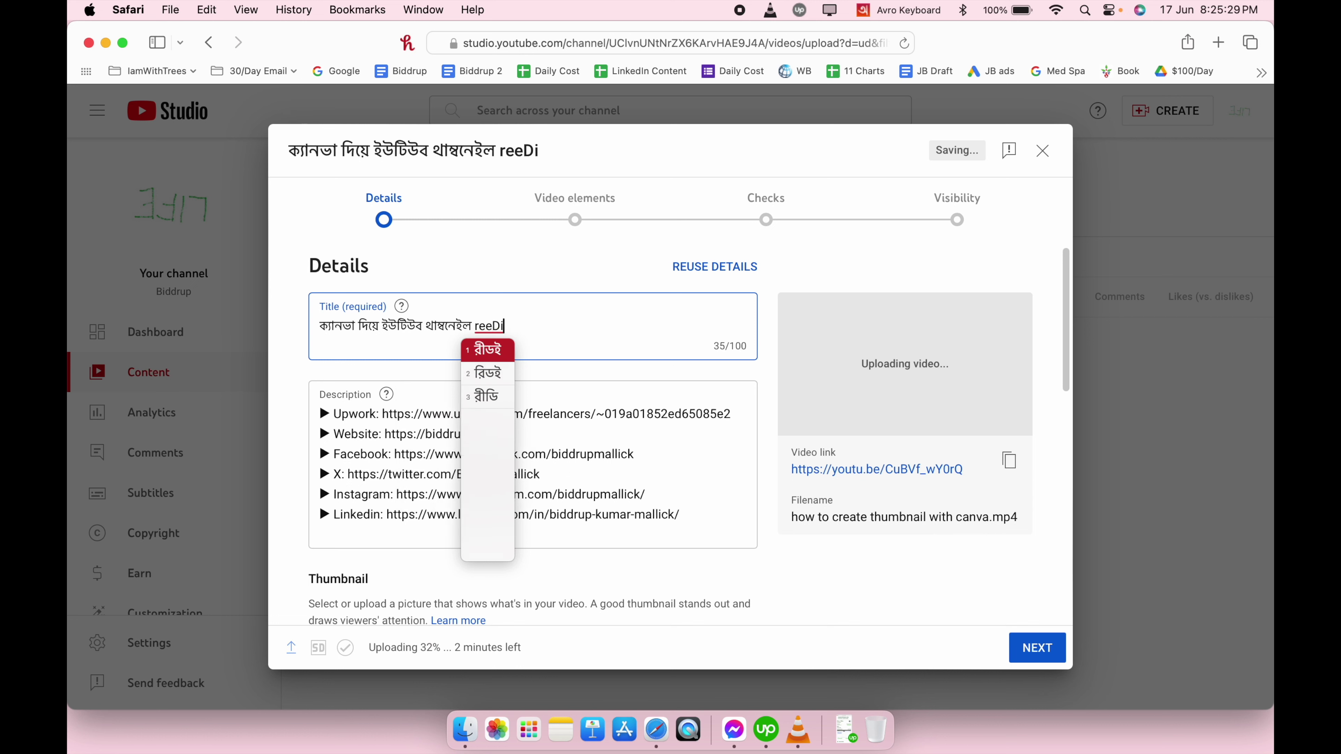
{"action": "key", "text": "Down"}
{"action": "key", "text": "Return"}
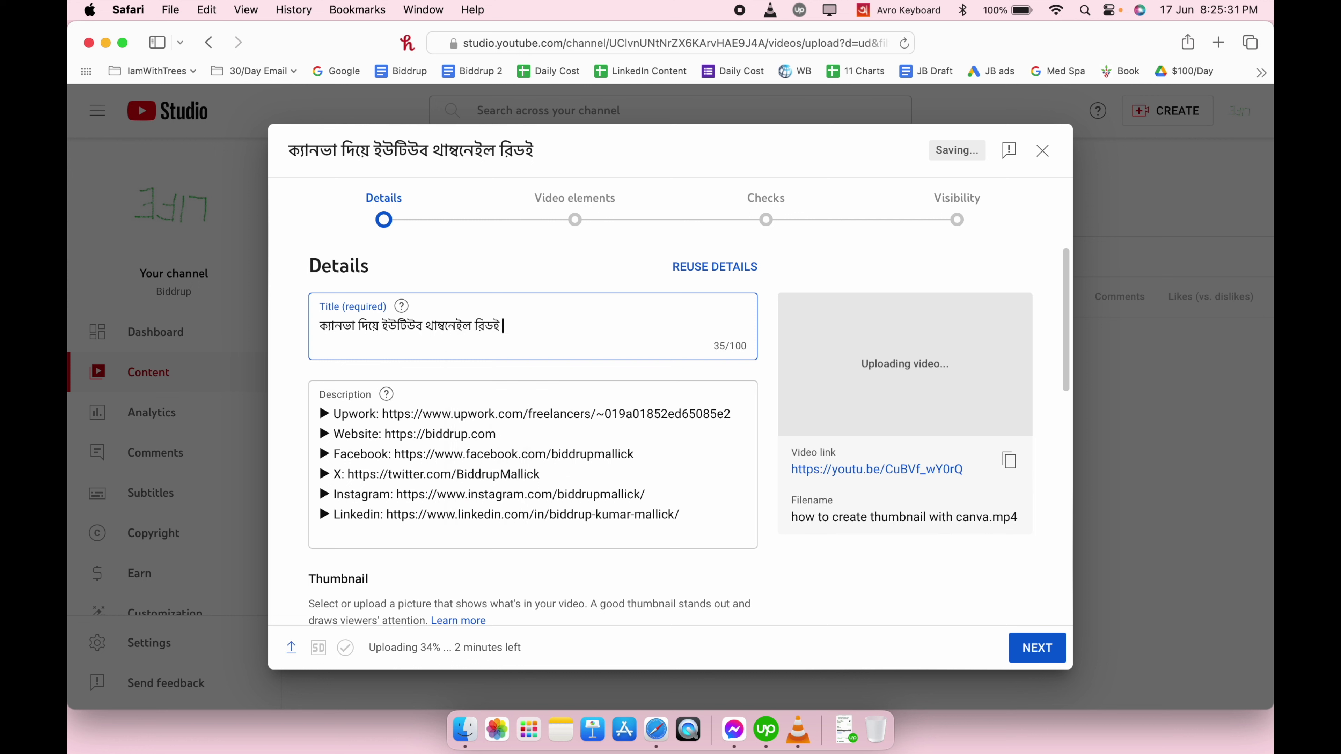
{"action": "key", "text": "BackSpace"}
{"action": "type", "text": "i"}
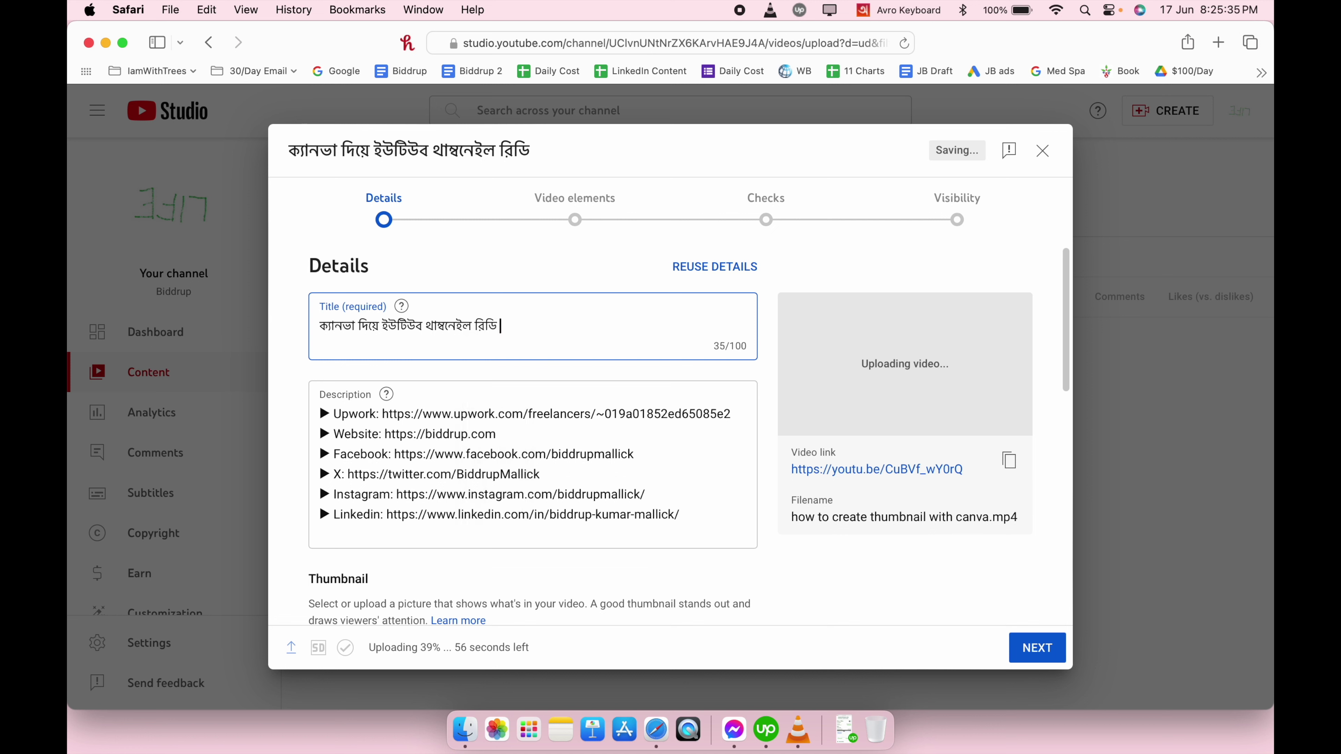
{"action": "key", "text": "BackSpace"}
{"action": "key", "text": "BackSpace"}
{"action": "key", "text": "BackSpace"}
{"action": "key", "text": "BackSpace"}
Complete the video title by adding the word "তৈরি" at its end.
{"action": "type", "text": "t"}
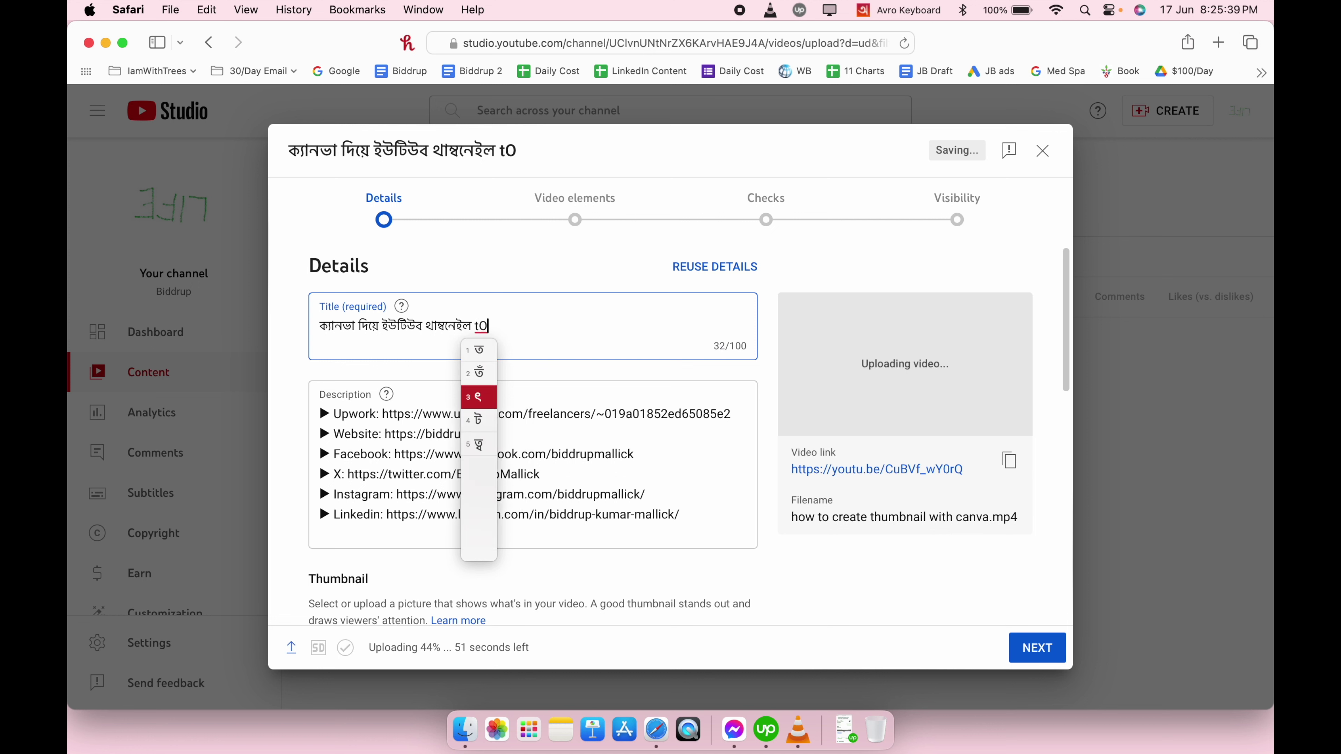
{"action": "type", "text": "ori"}
{"action": "key", "text": "Return"}
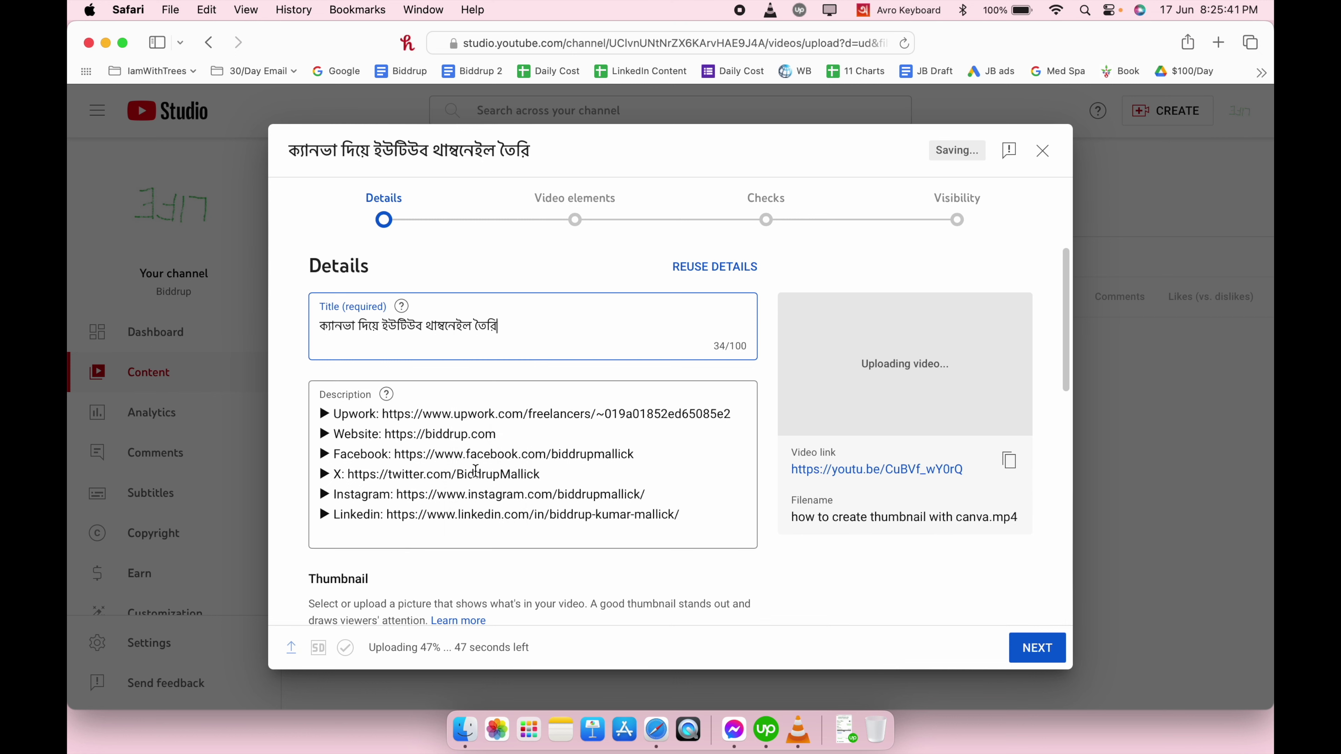
Insert two blank lines above the Upwork link at the start of the video description.
{"action": "scroll", "coordinate": [401, 476], "scroll_direction": "down", "scroll_amount": 3}
{"action": "scroll", "coordinate": [402, 480], "scroll_direction": "up", "scroll_amount": 2}
{"action": "scroll", "coordinate": [402, 480], "scroll_direction": "down", "scroll_amount": 2}
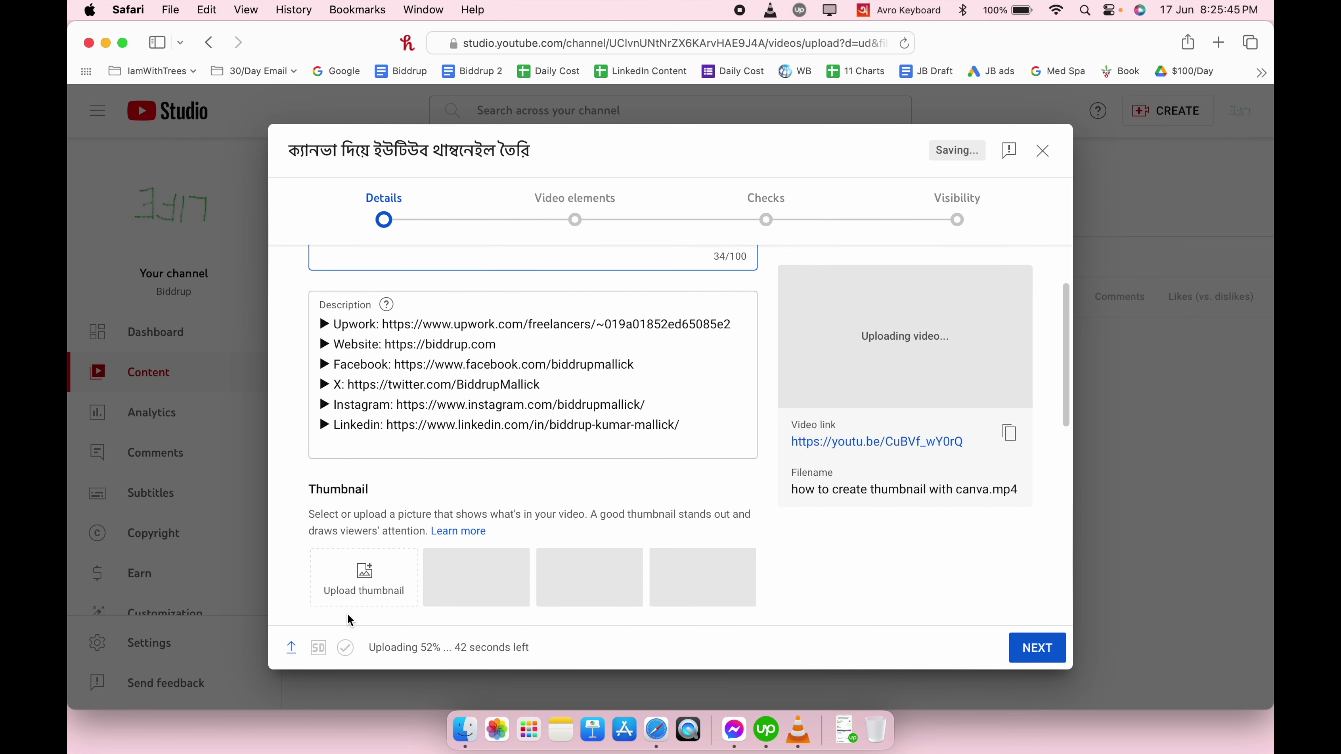
{"action": "scroll", "coordinate": [381, 466], "scroll_direction": "up", "scroll_amount": 2}
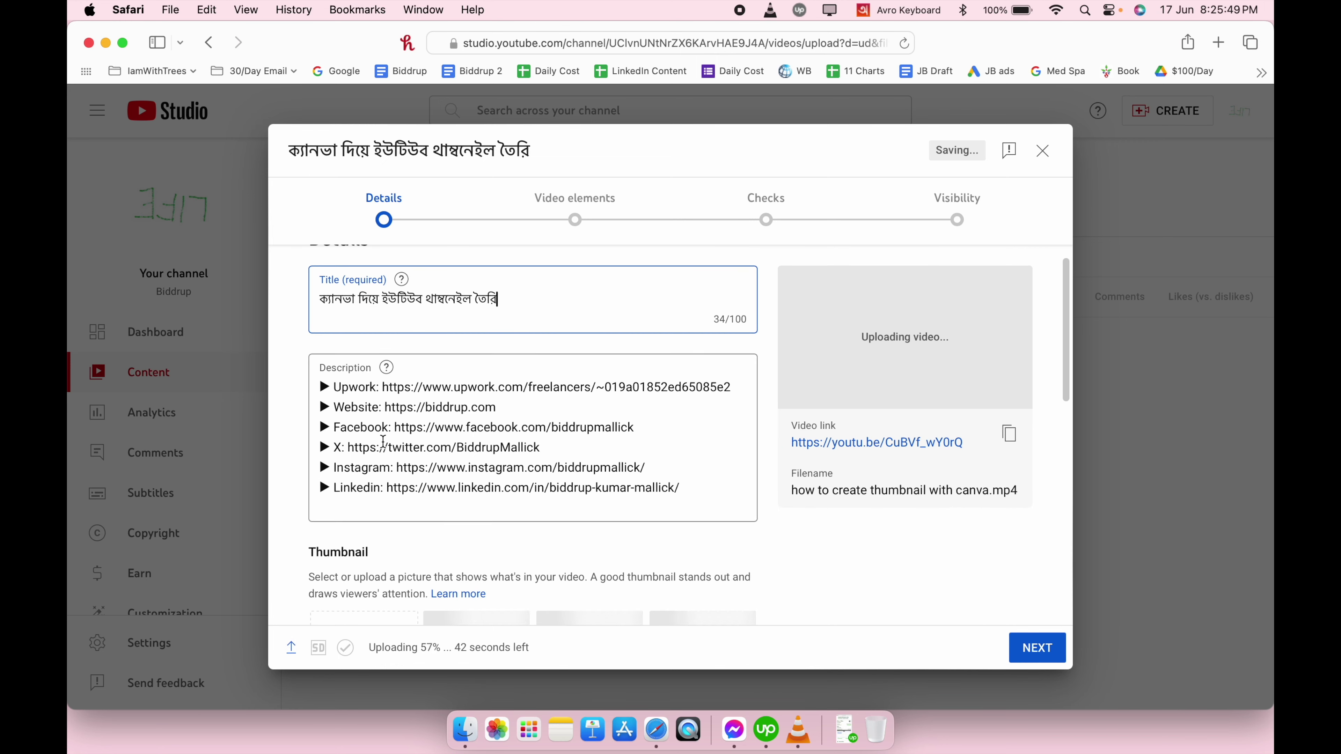
{"action": "scroll", "coordinate": [383, 441], "scroll_direction": "down", "scroll_amount": 1}
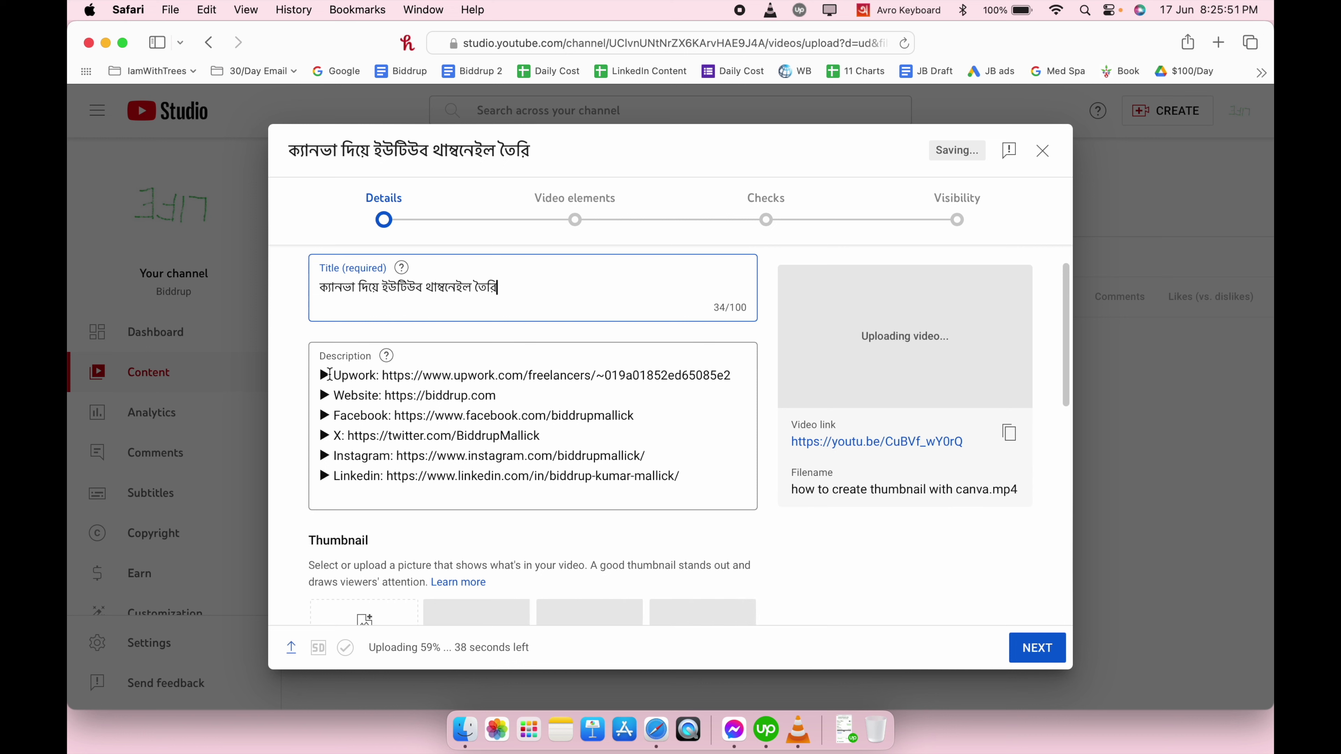
{"action": "left_click", "coordinate": [323, 375]}
{"action": "key", "text": "Return"}
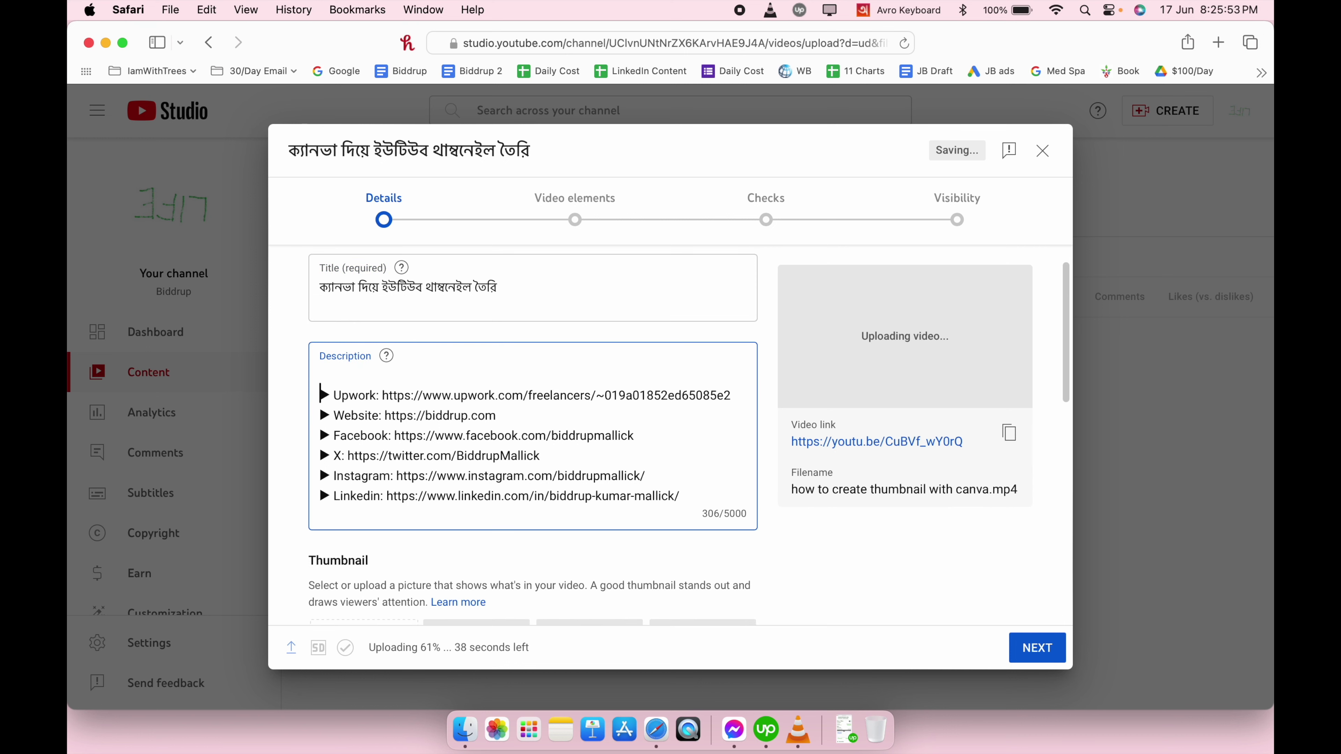
{"action": "key", "text": "Return"}
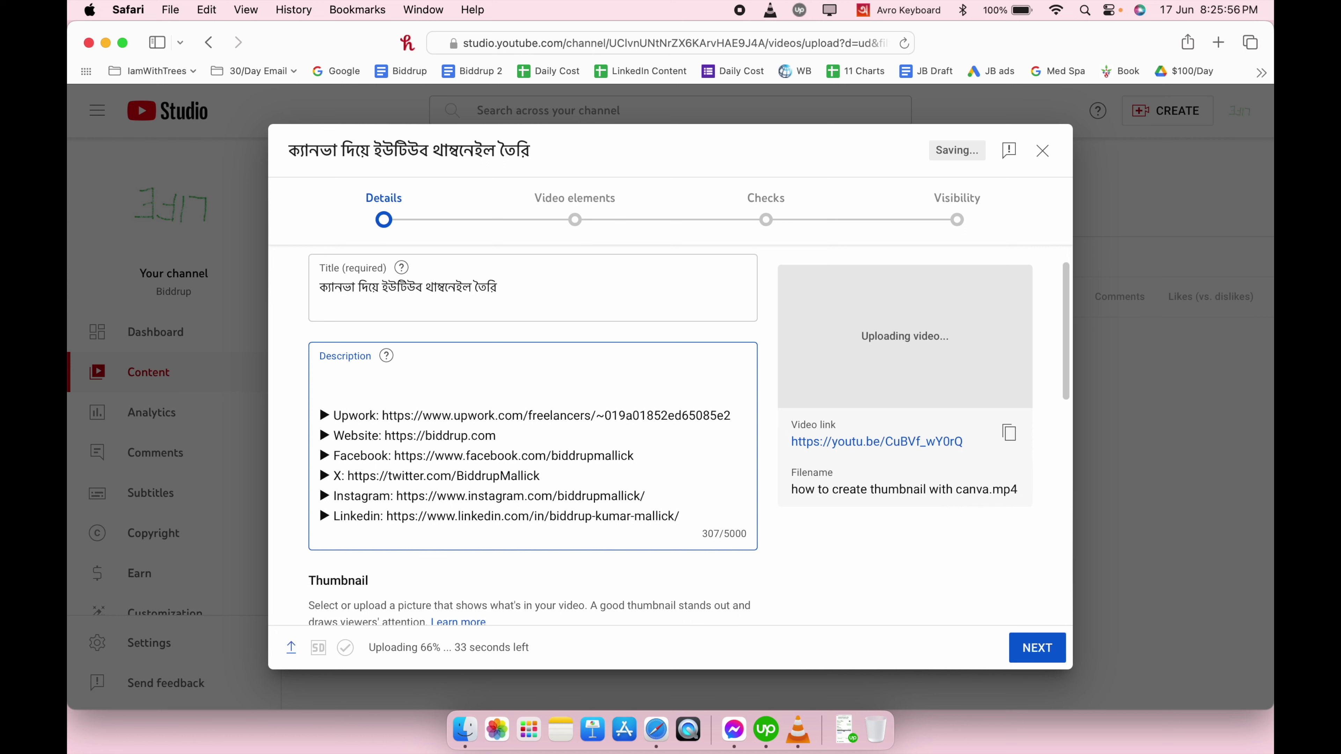
{"action": "type", "text": "ei vidiO te"}
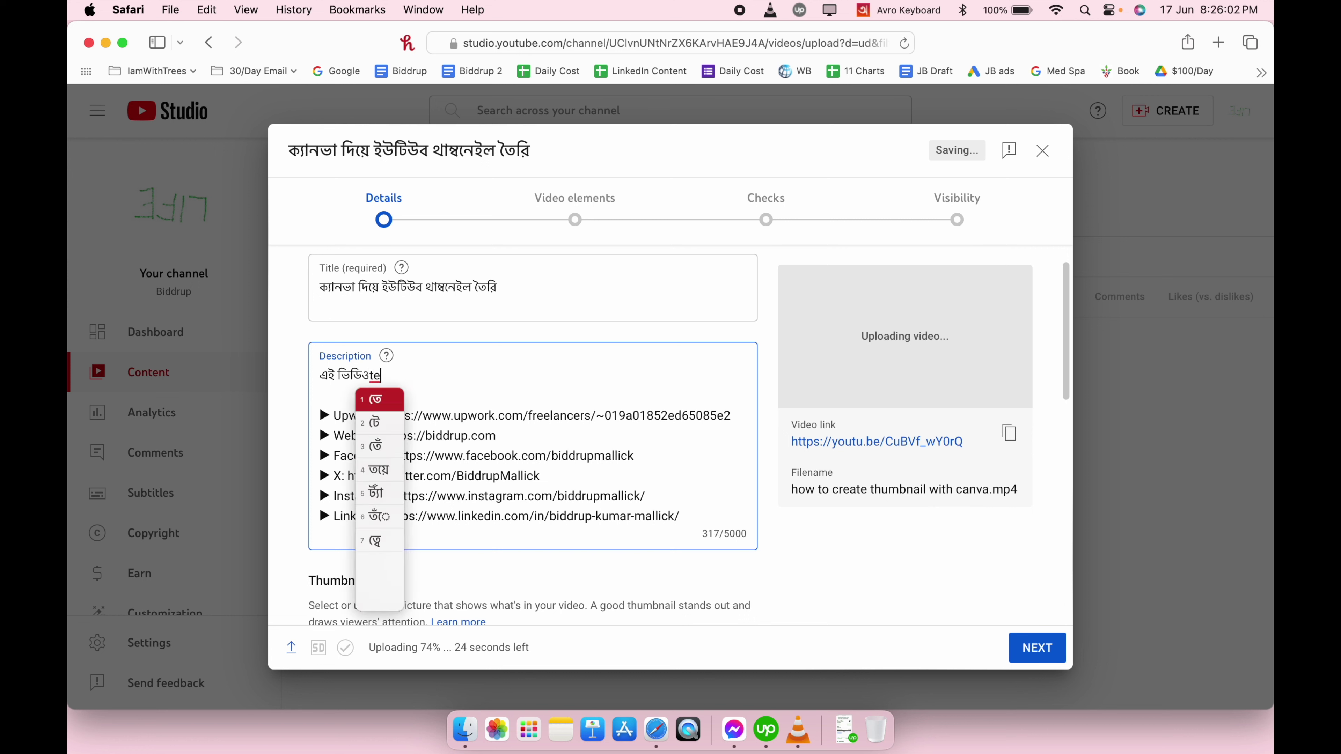
{"action": "type", "text": " ami dekhiyechi"}
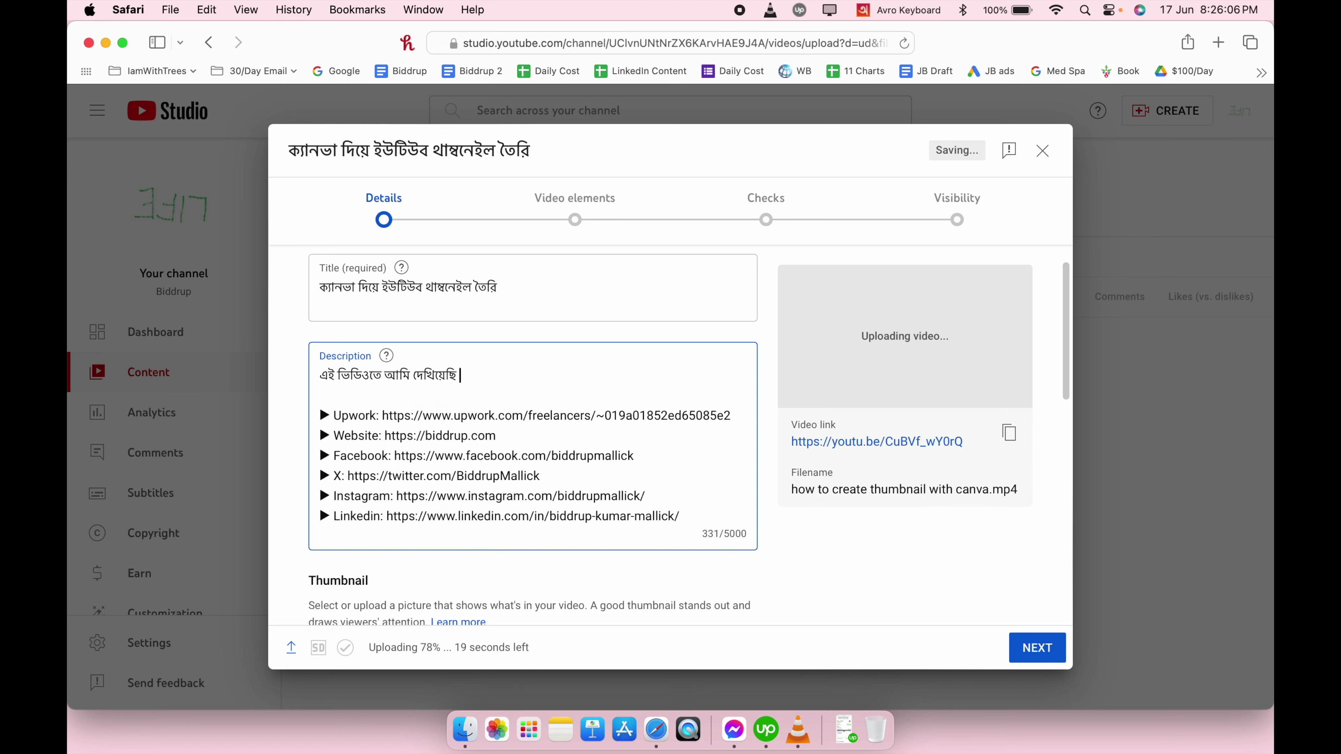
{"action": "key", "text": "super+a"}
{"action": "key", "text": "BackSpace"}
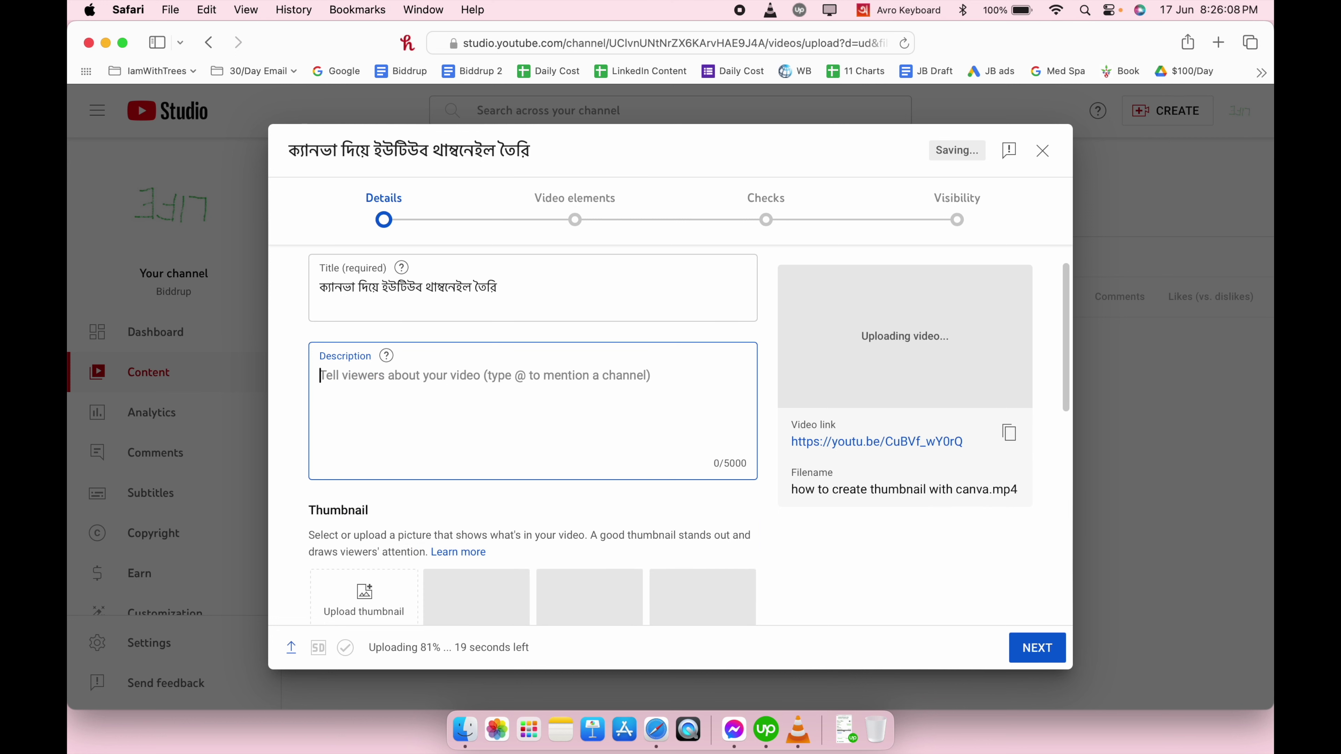
{"action": "key", "text": "super+z"}
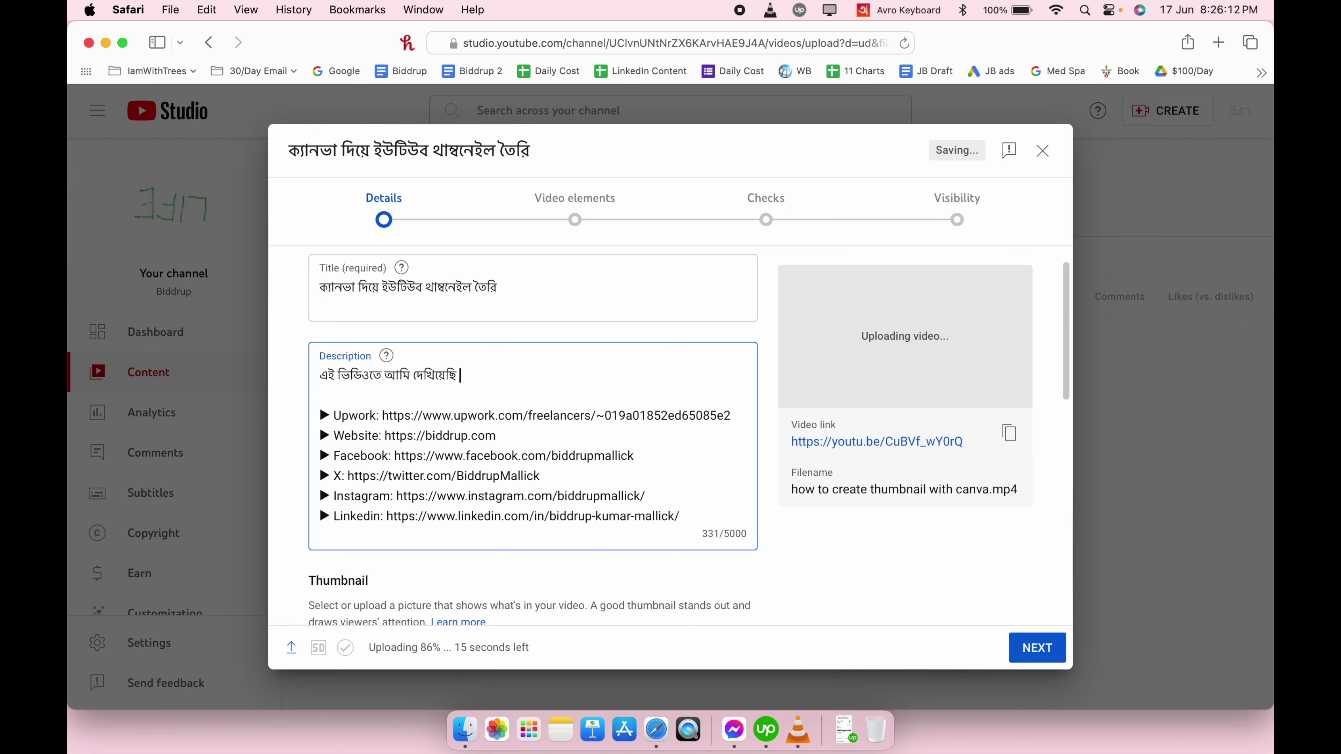
{"action": "key", "text": "super+shift+Left"}
Write "প্রথমে আপনি ক্যানভাতে সাইন ইন করবেন" as the opening sentence of the description, above the links.
{"action": "type", "text": "প্রথমে a"}
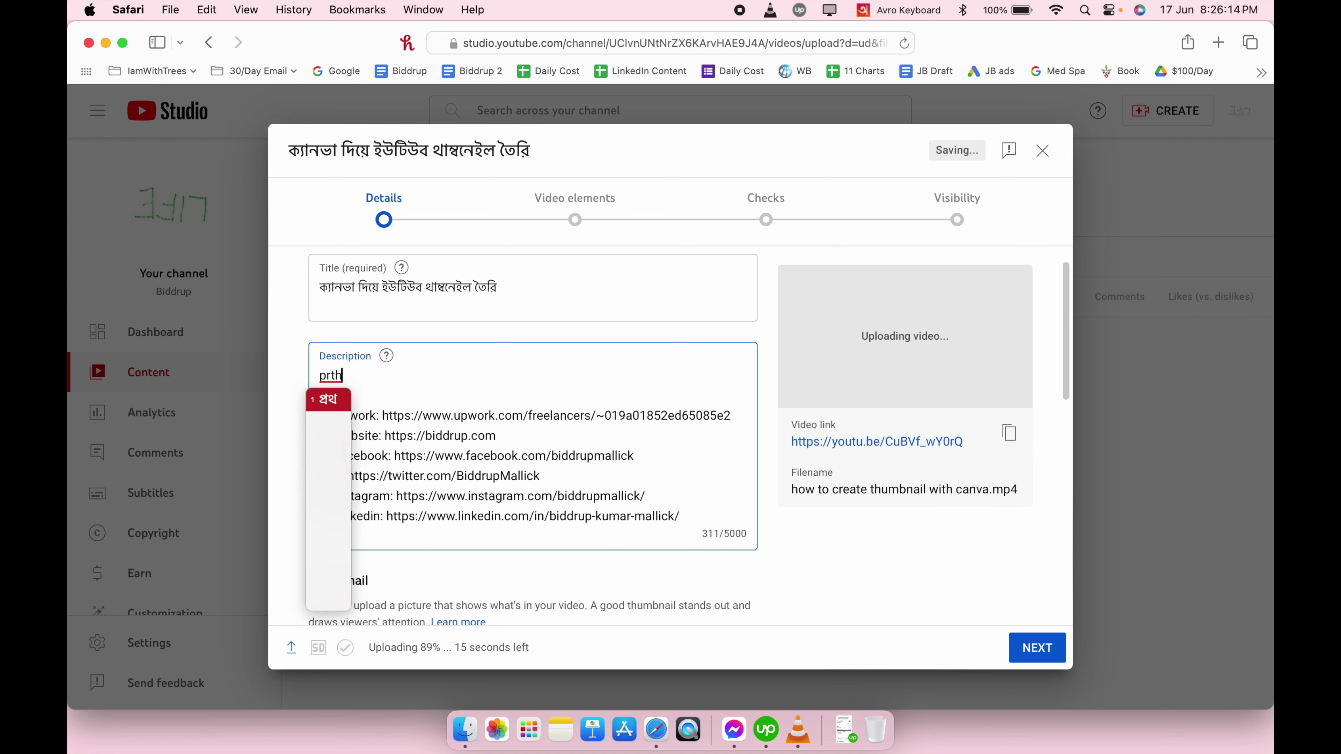
{"action": "type", "text": "pni "}
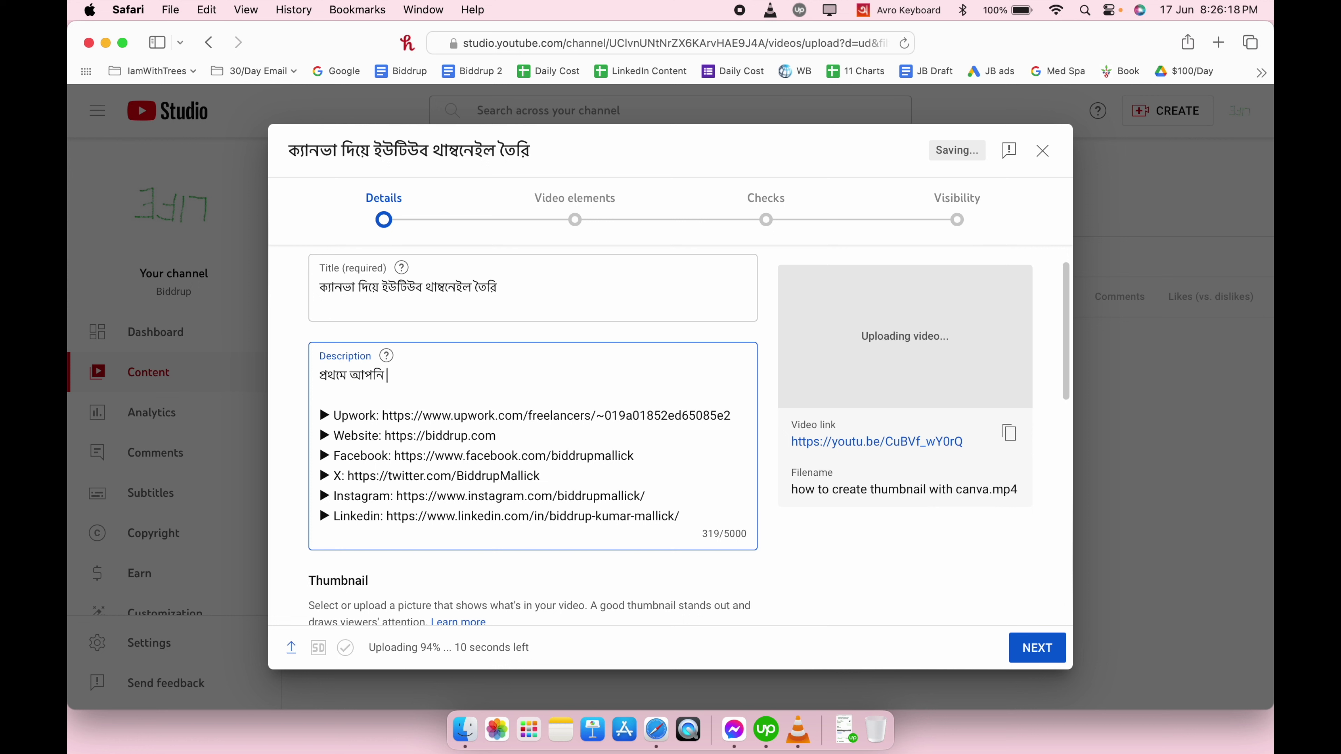
{"action": "type", "text": "kZanvate ko"}
{"action": "key", "text": "BackSpace"}
{"action": "key", "text": "BackSpace"}
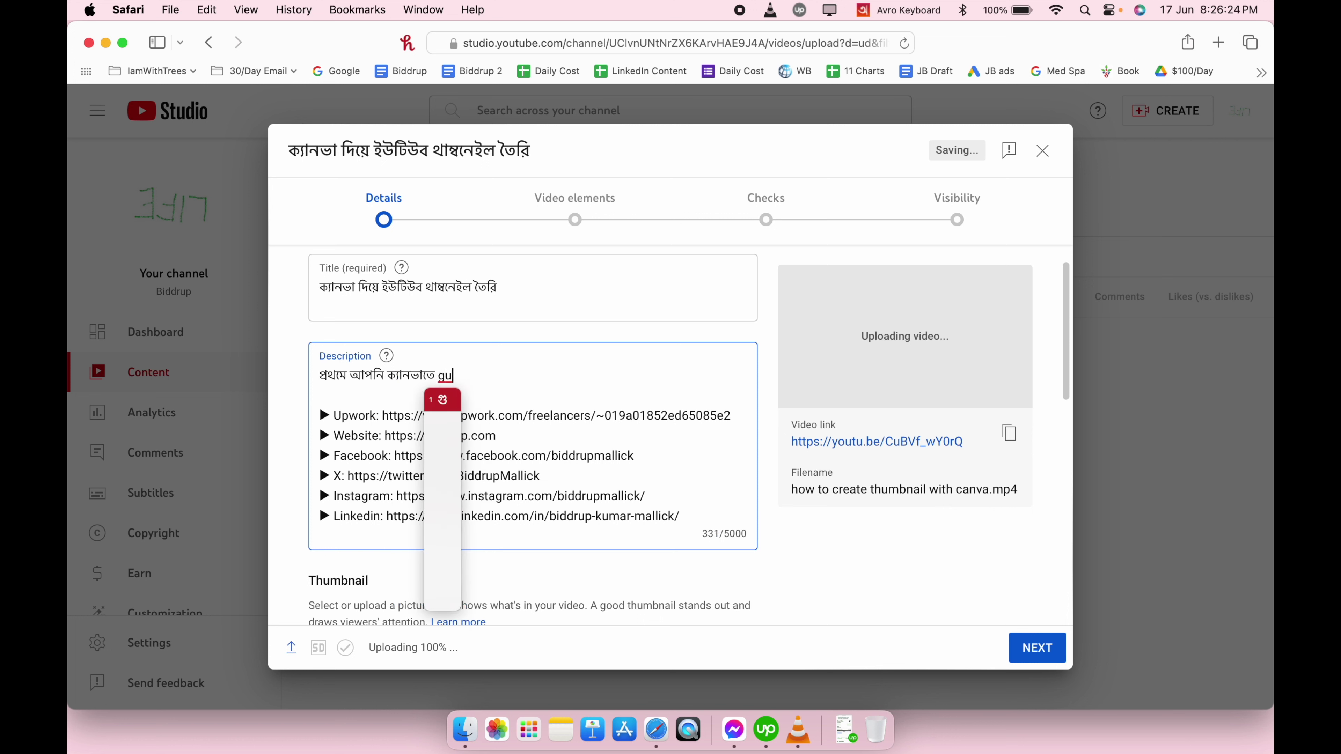
{"action": "type", "text": "sain in"}
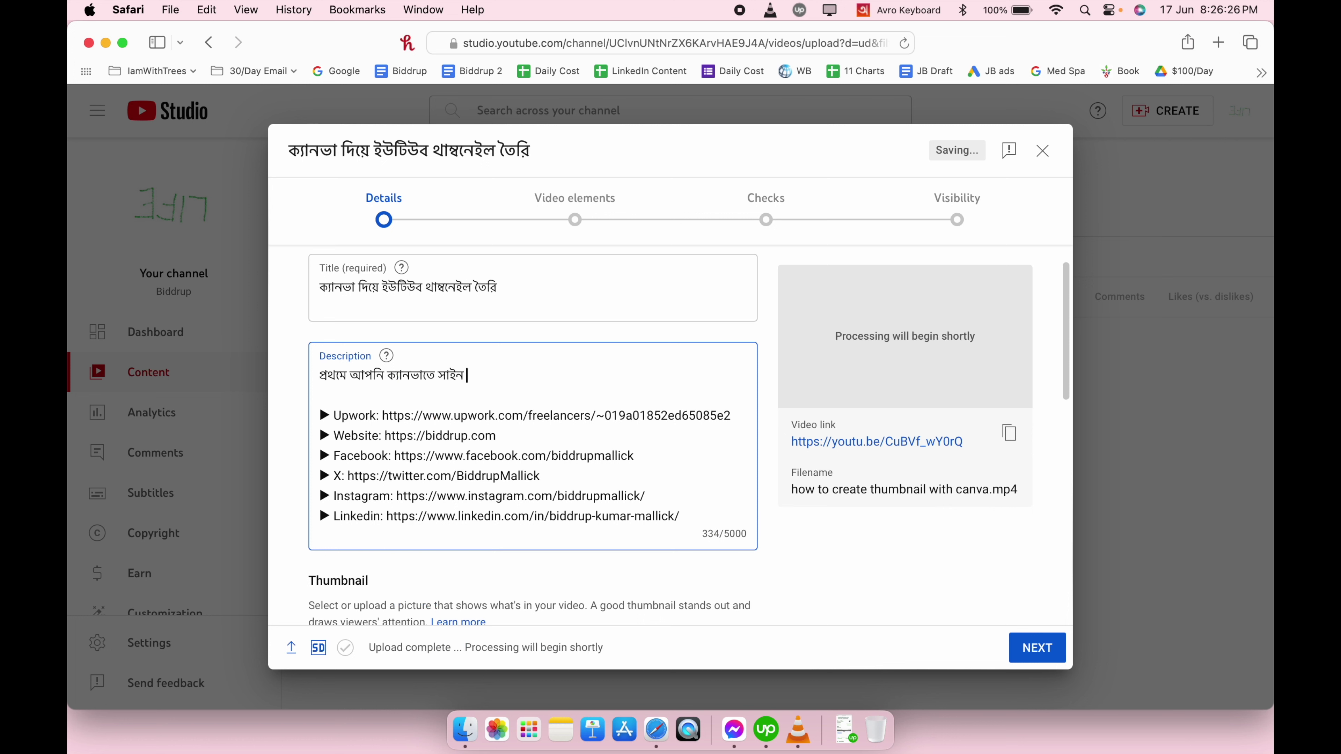
{"action": "type", "text": " korben"}
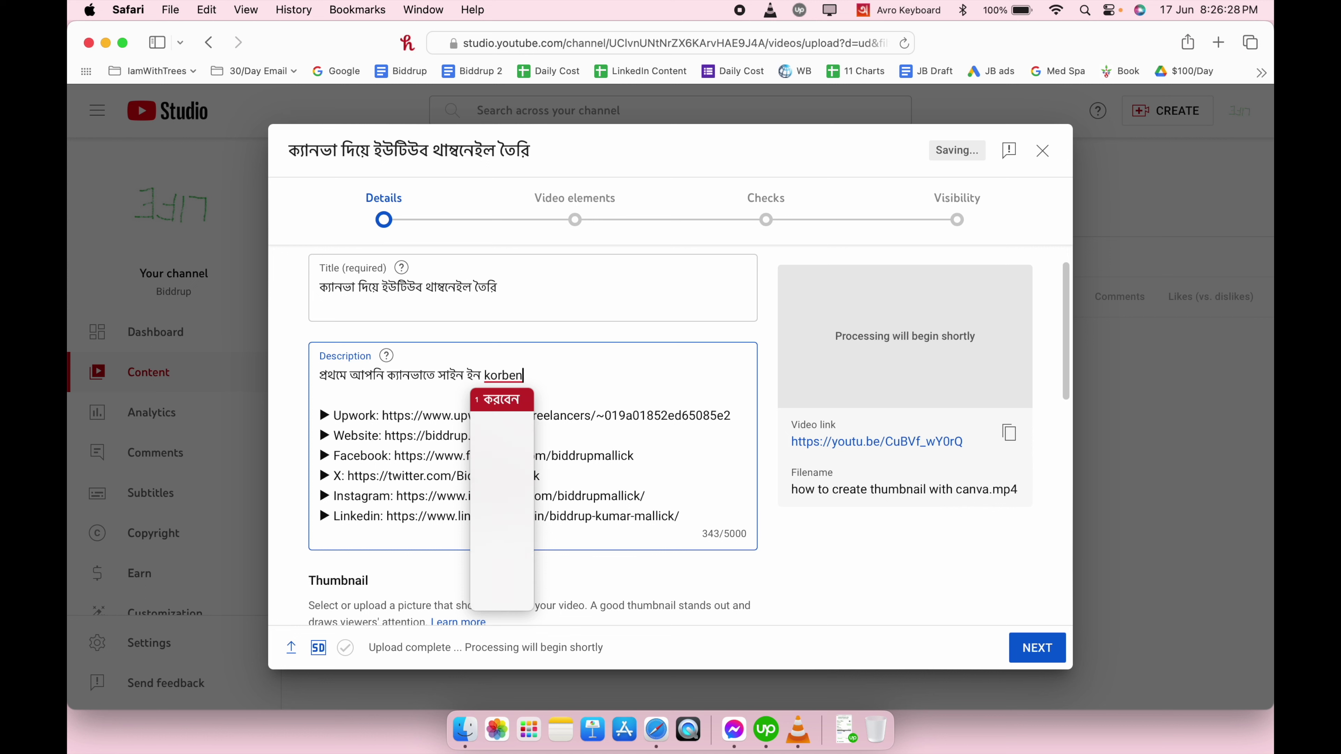
End the opening sentence of the description with a Bengali full stop and add the sentence "আমি জিমেইল এ্যাকাউন্ট দিয়ে করেছি।" after it.
{"action": "type", "text": ". ami "}
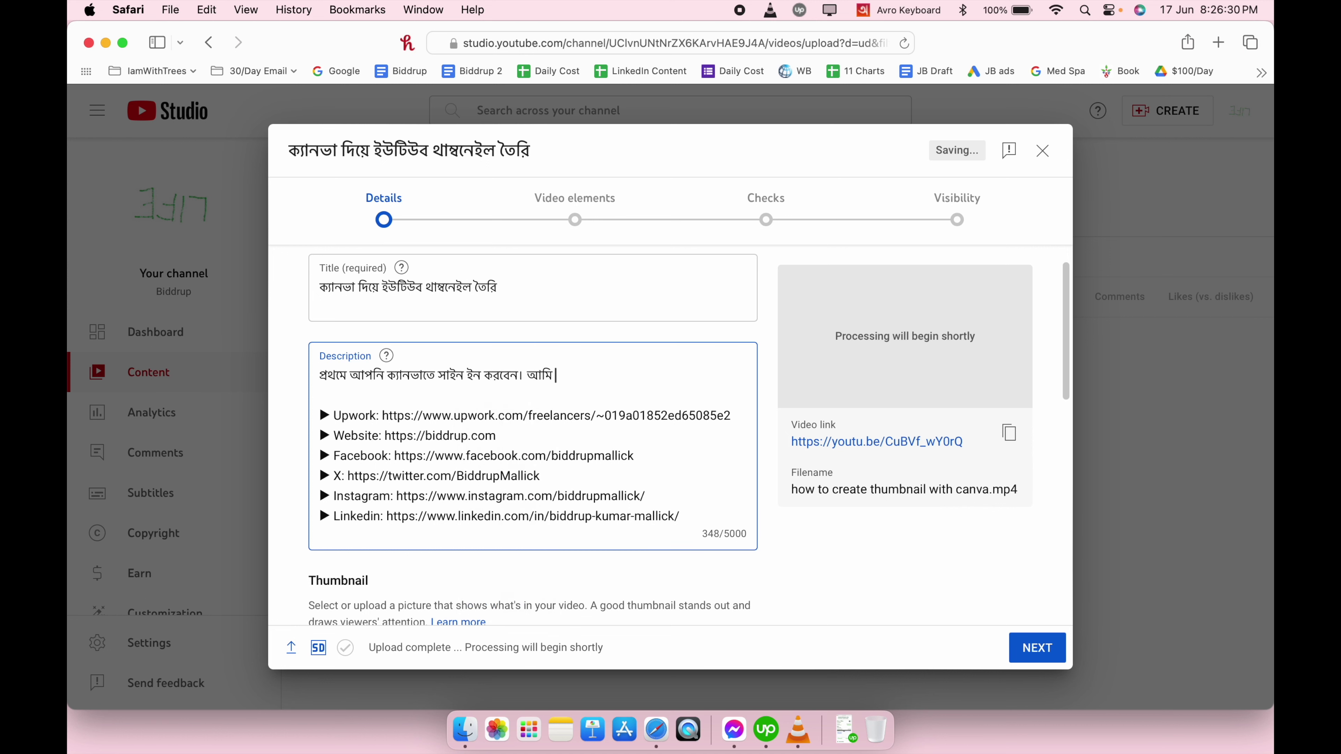
{"action": "type", "text": "jimeil e"}
{"action": "type", "text": "Zaku"}
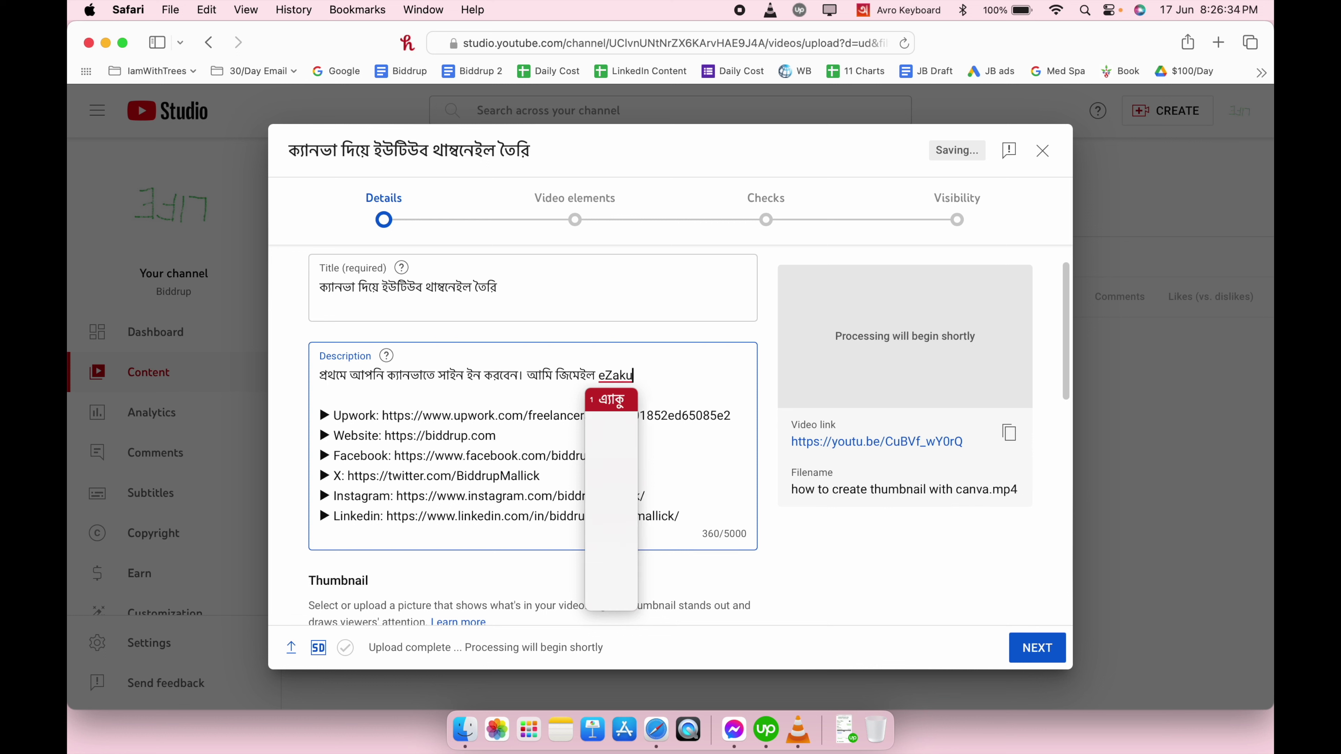
{"action": "type", "text": "AounT"}
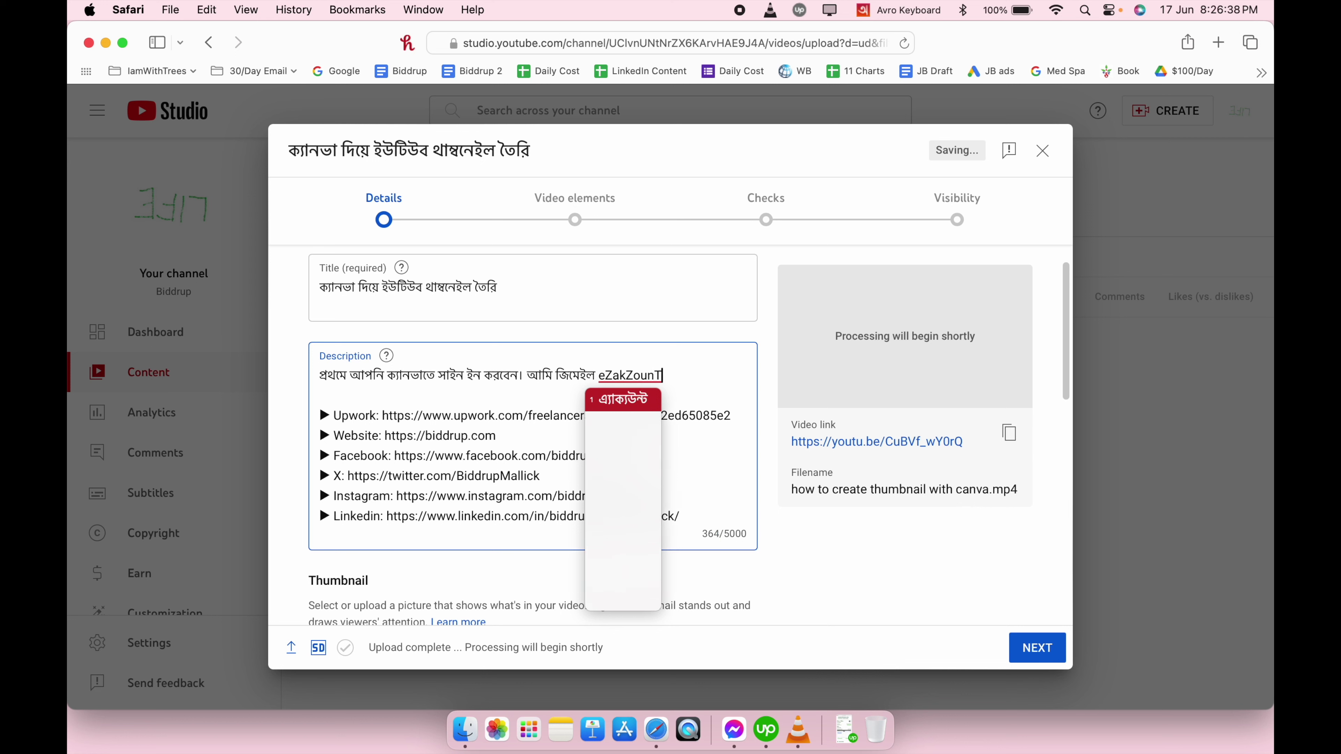
{"action": "type", "text": " diye korechi. y"}
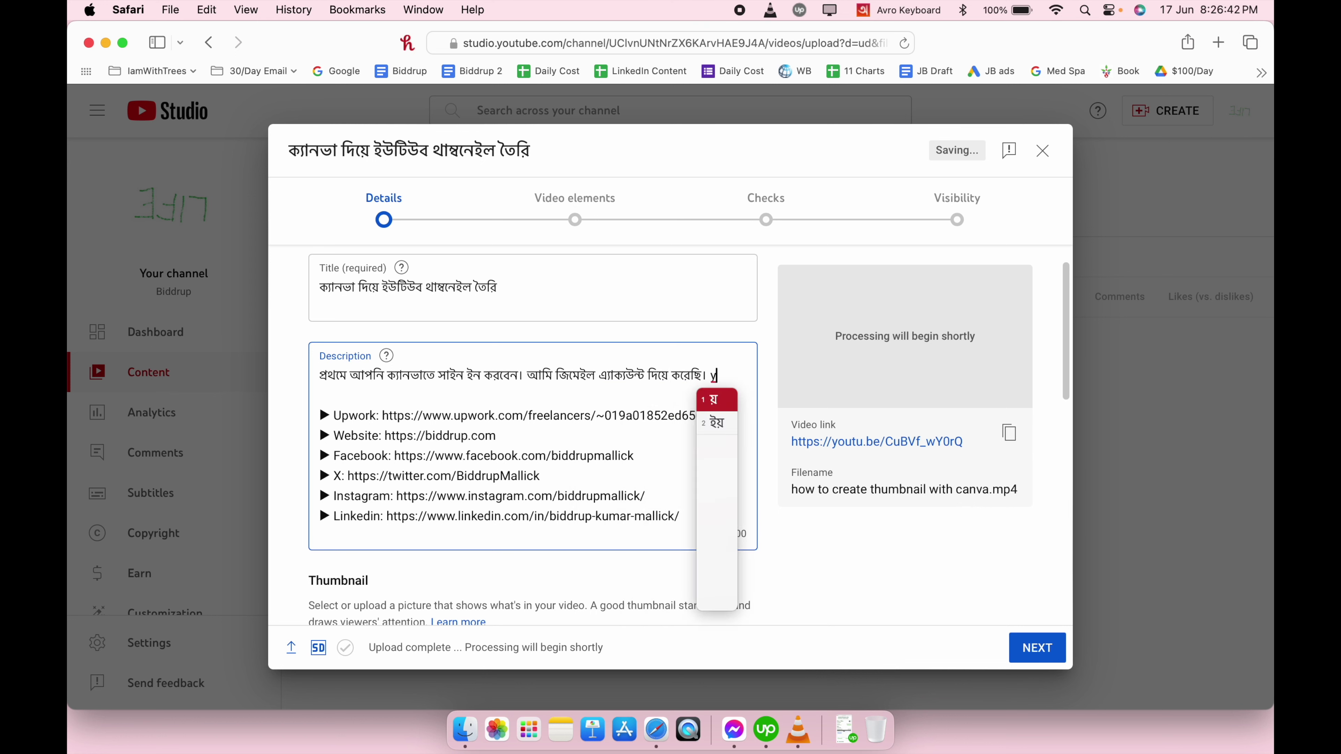
Continue the description with "ইউটিউব এর জন্য যে থাম্বনেইল সাইজ দেওয়া আছে".
{"action": "type", "text": "outube er jonno"}
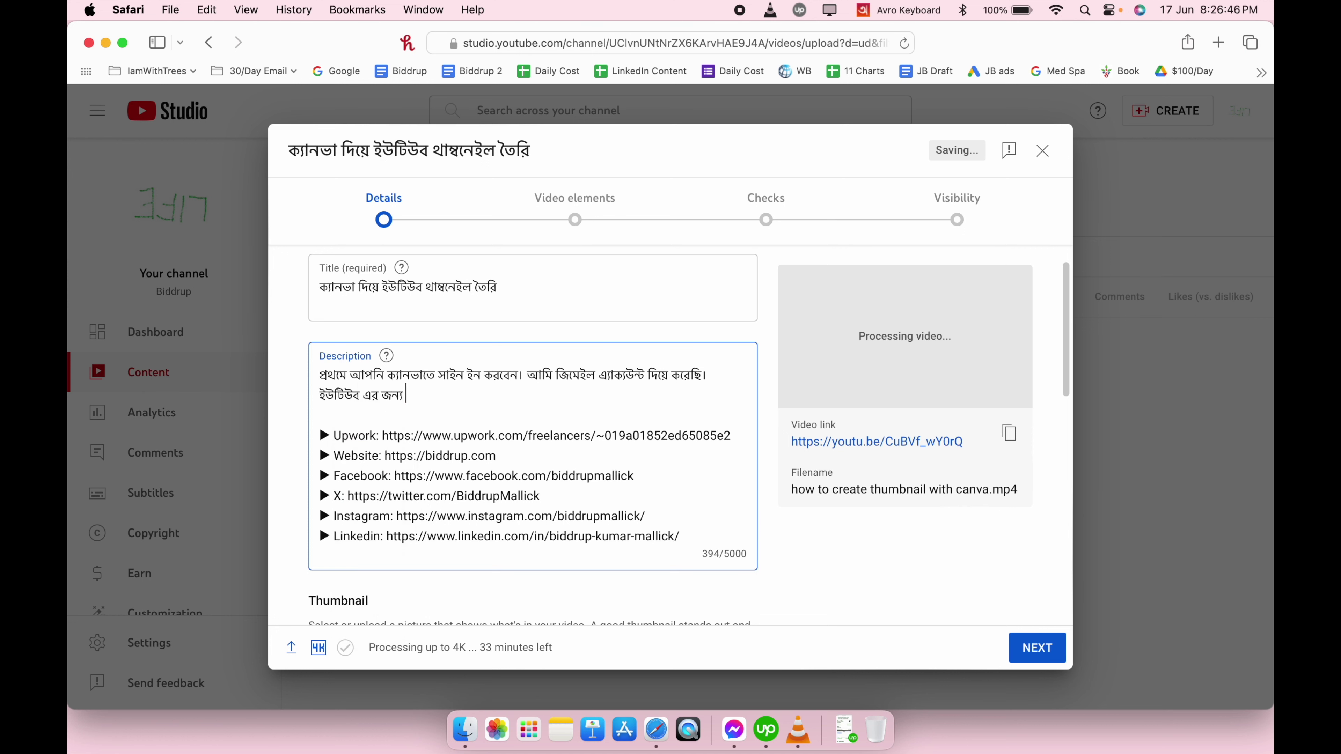
{"action": "type", "text": " je "}
{"action": "type", "text": "thamb"}
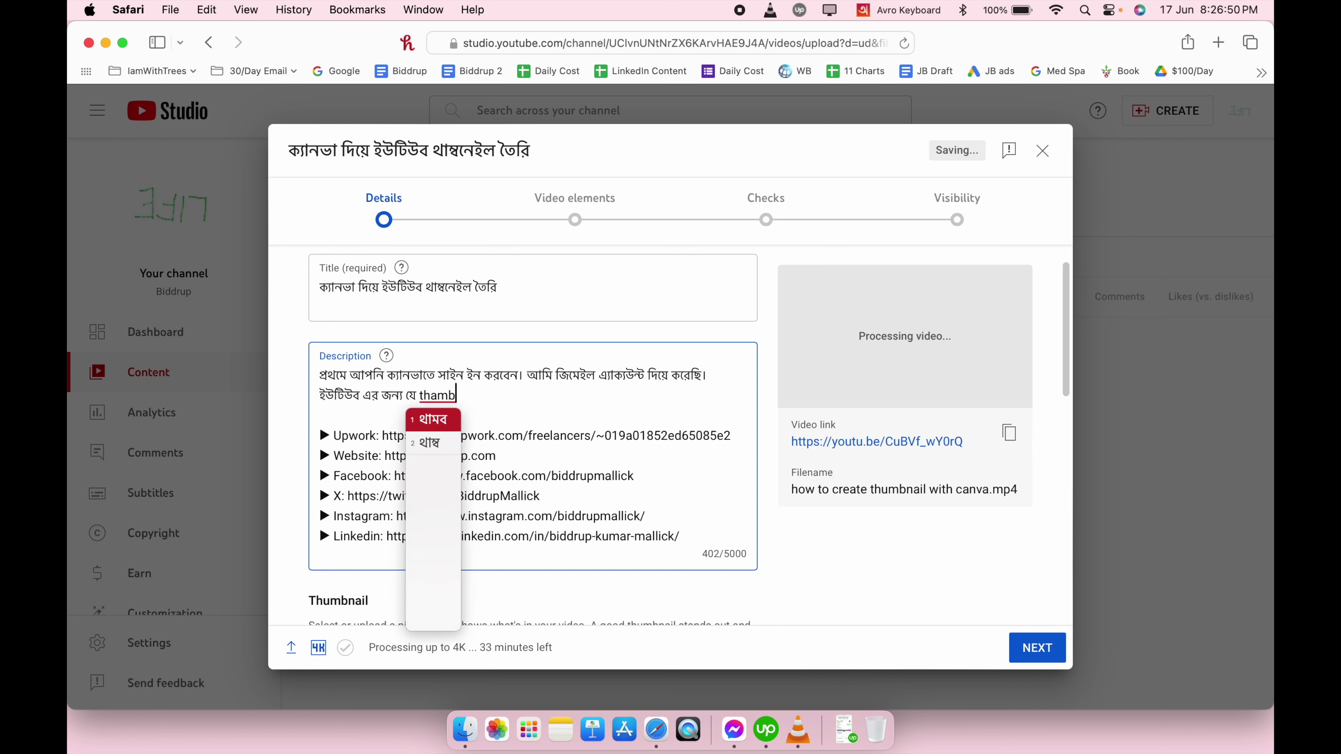
{"action": "type", "text": "nail "}
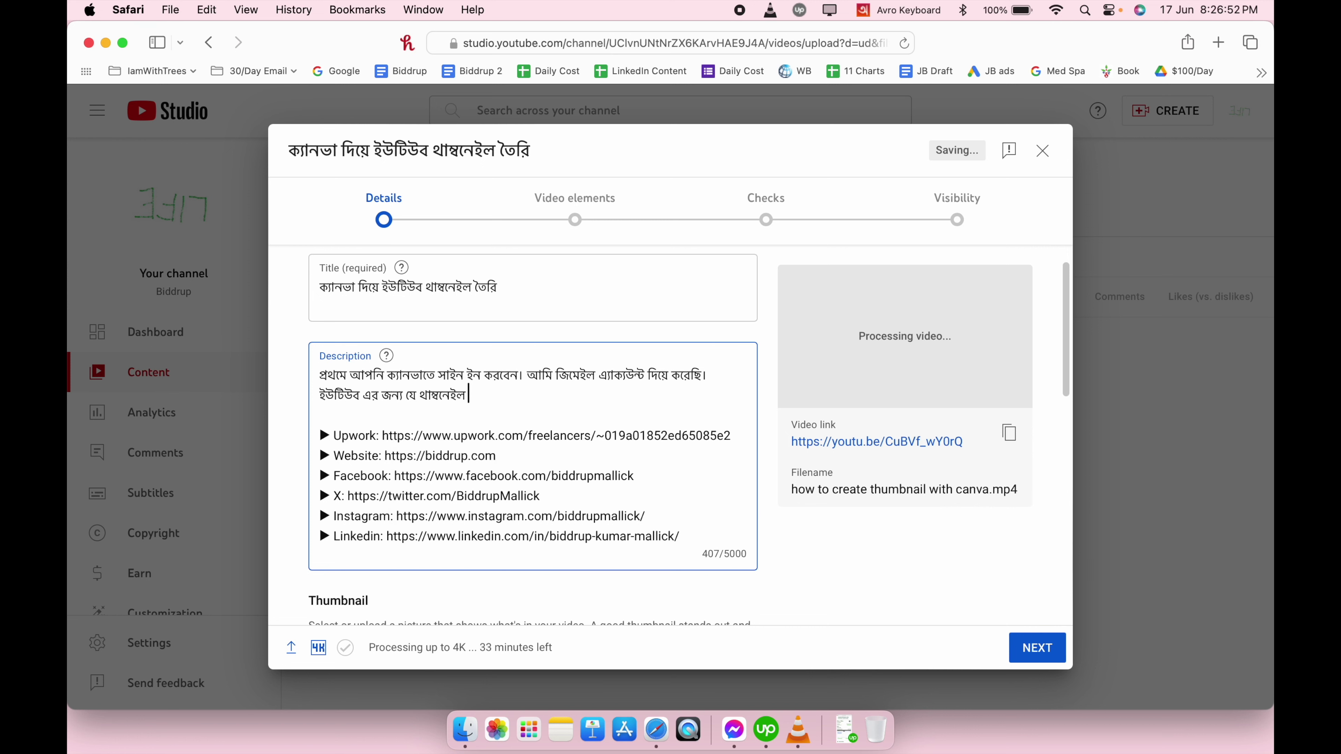
{"action": "type", "text": "saij deO"}
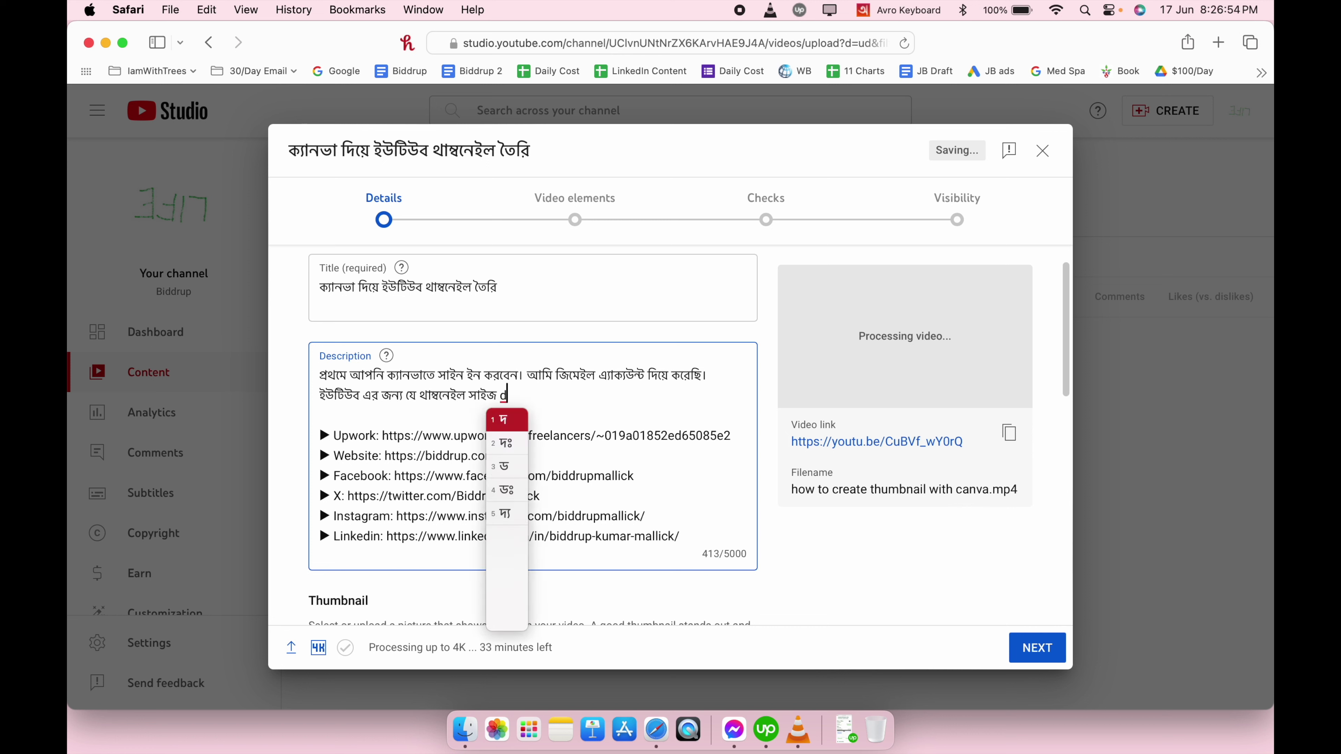
{"action": "type", "text": "ya ache"}
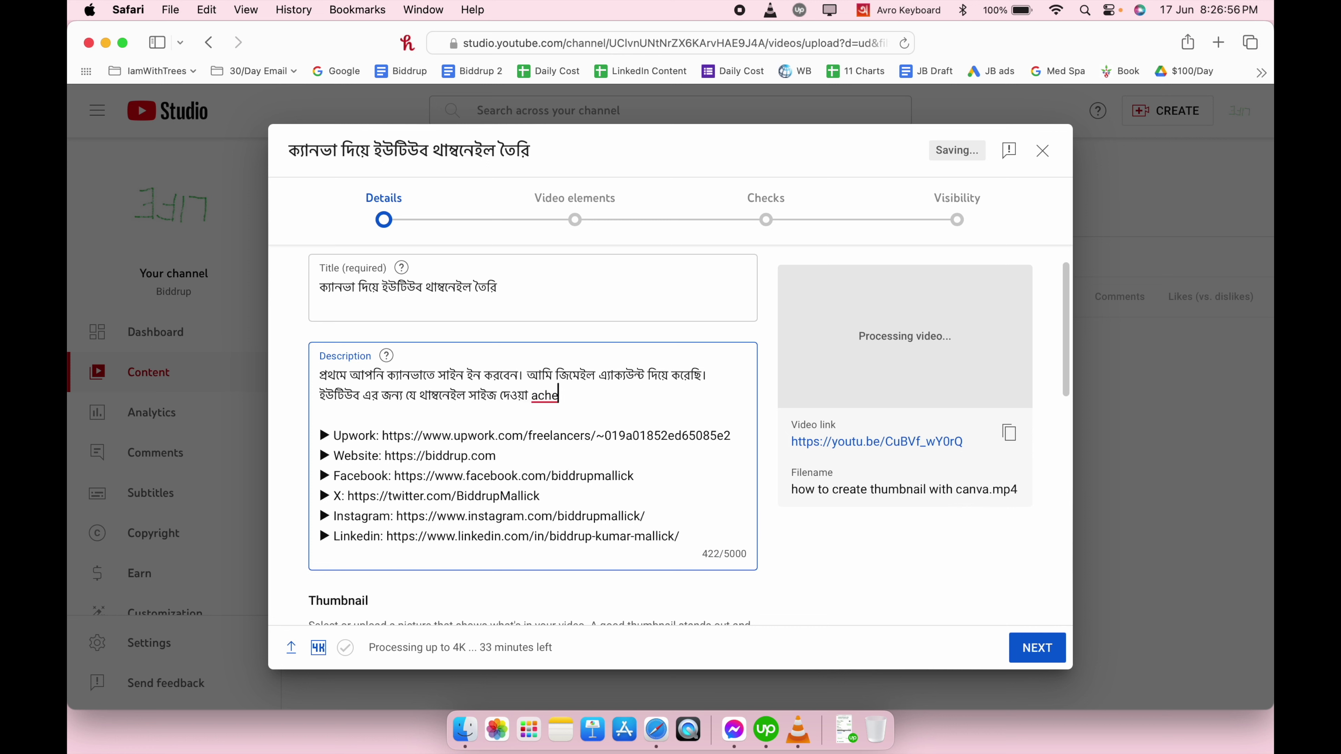
Finish the thumbnail size sentence in the description with ", সেইটা সিলেক্ট করবনে।", correcting the mistyped word after the comma.
{"action": "type", "text": ", soiyeTa li"}
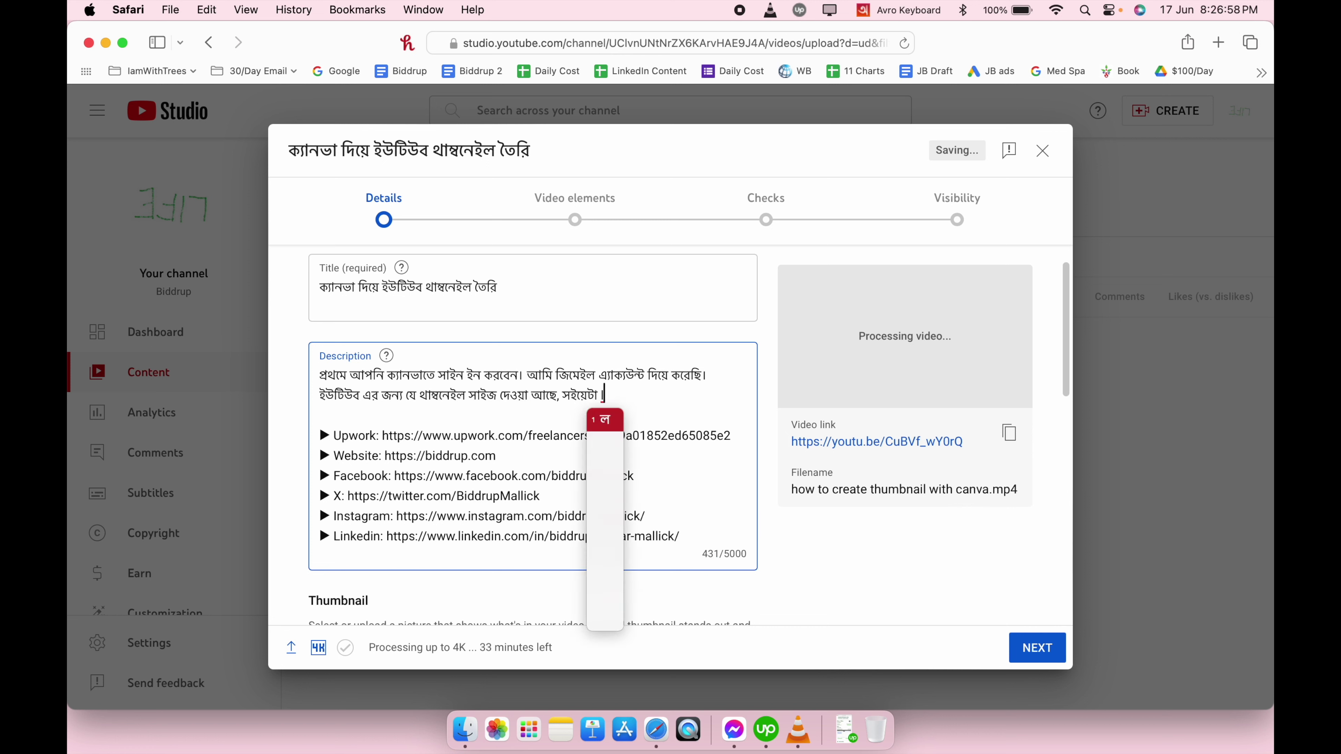
{"action": "key", "text": "BackSpace"}
{"action": "key", "text": "BackSpace"}
{"action": "key", "text": "BackSpace"}
{"action": "key", "text": "BackSpace"}
{"action": "key", "text": "BackSpace"}
{"action": "key", "text": "BackSpace"}
{"action": "key", "text": "BackSpace"}
{"action": "key", "text": "BackSpace"}
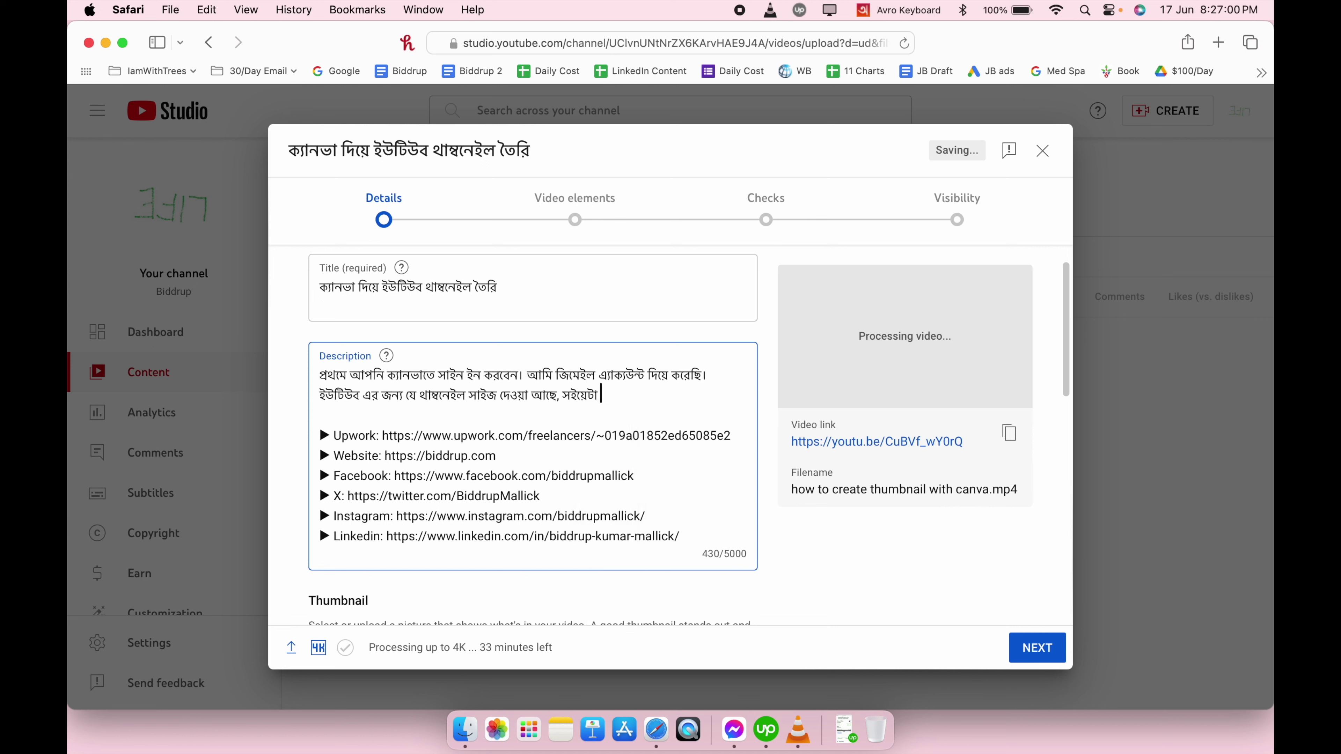
{"action": "type", "text": "seiTa "}
{"action": "type", "text": "silekT"}
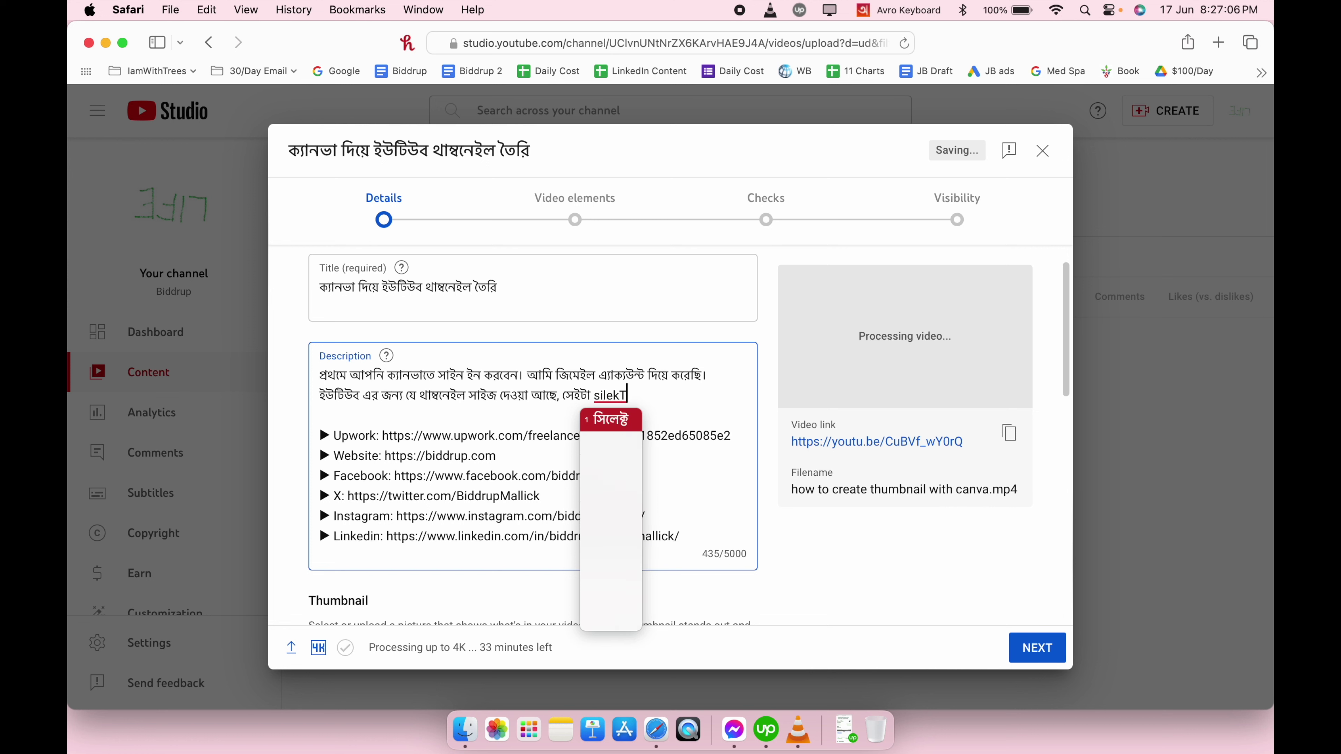
{"action": "type", "text": " korben."}
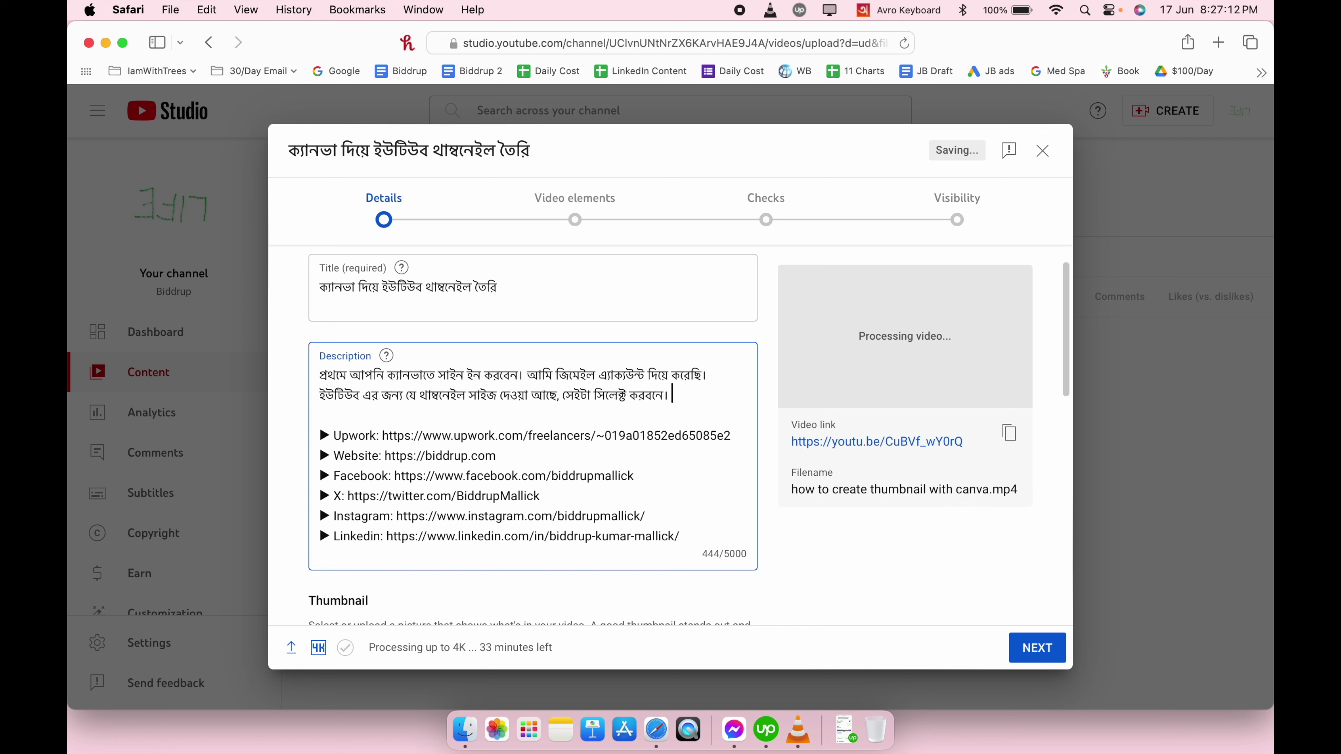
Add "আর শেষ ধাপে প্রচুর পরিমাণে রেডি ডিজাইন থেকে একটা ডিজাইন ঠিক করবনে এবং" to the description.
{"action": "type", "text": "ar sesh"}
{"action": "type", "text": " dha"}
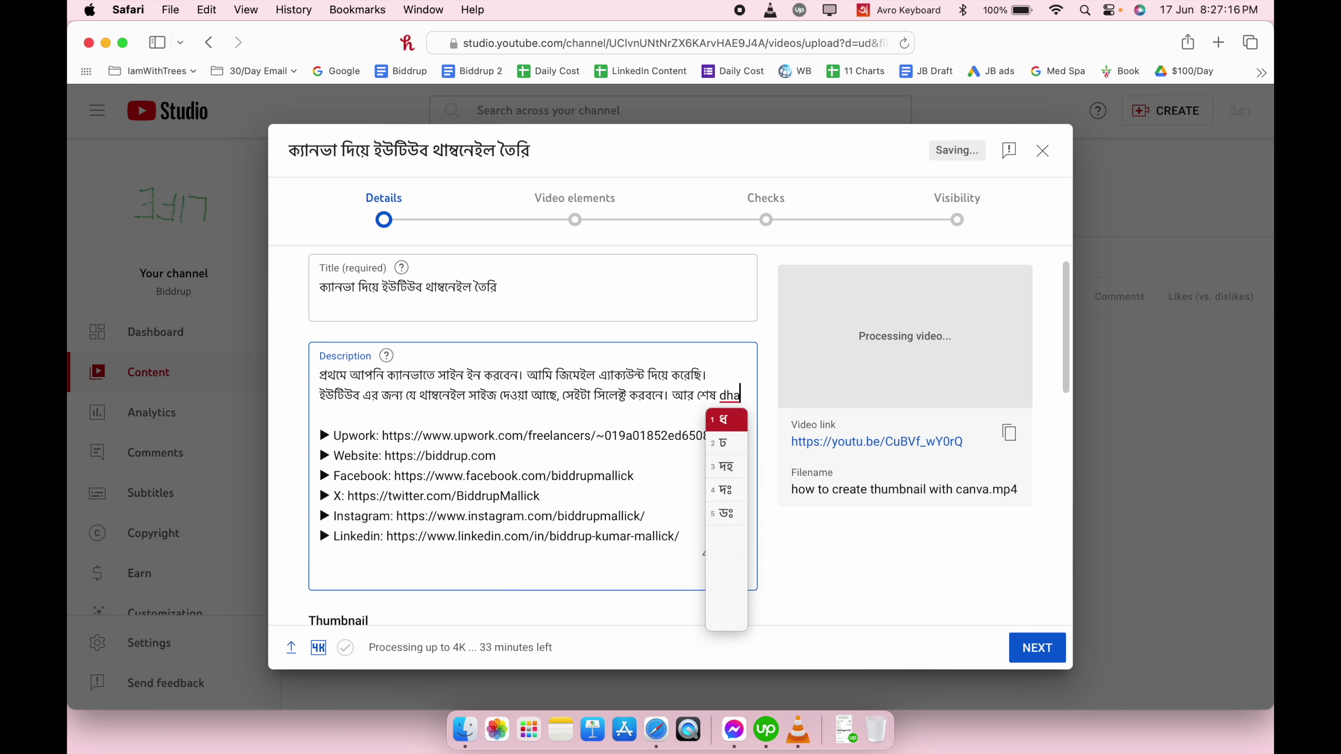
{"action": "type", "text": "pe"}
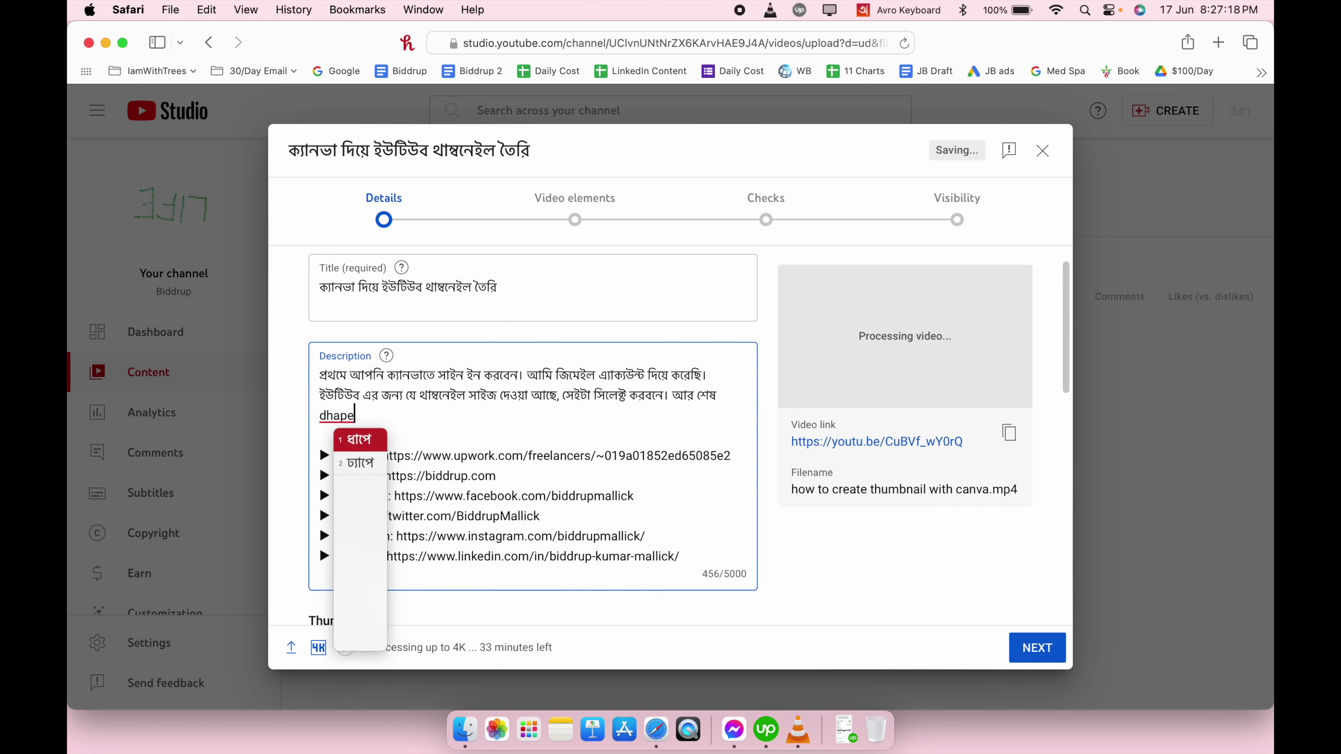
{"action": "type", "text": "prcu"}
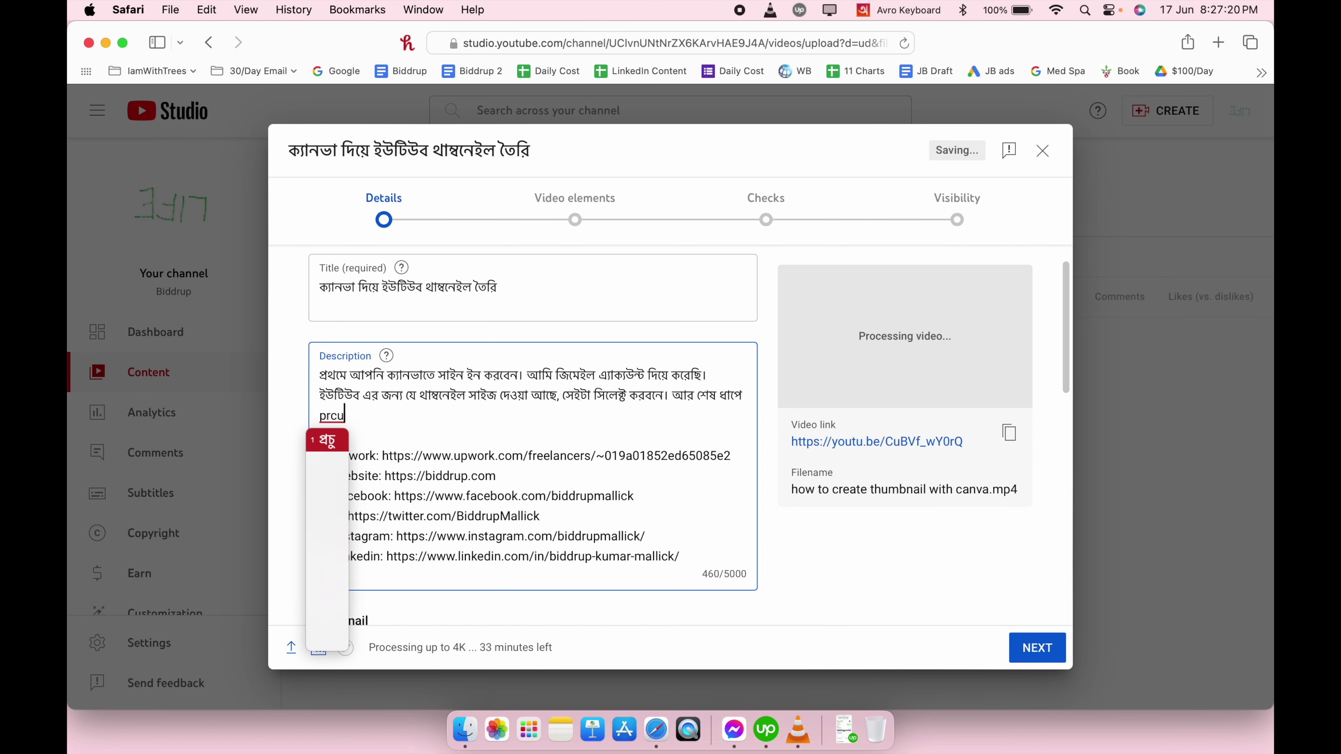
{"action": "type", "text": "r por"}
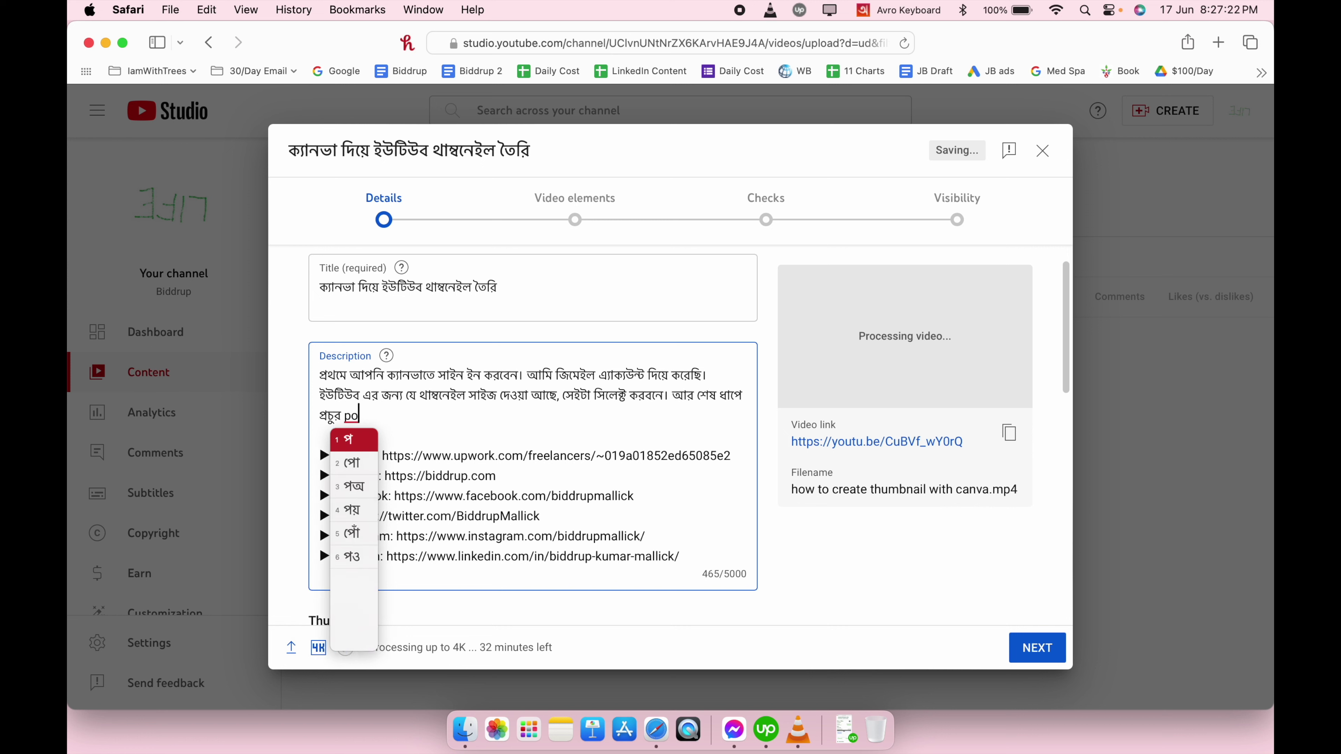
{"action": "type", "text": "imane redi "}
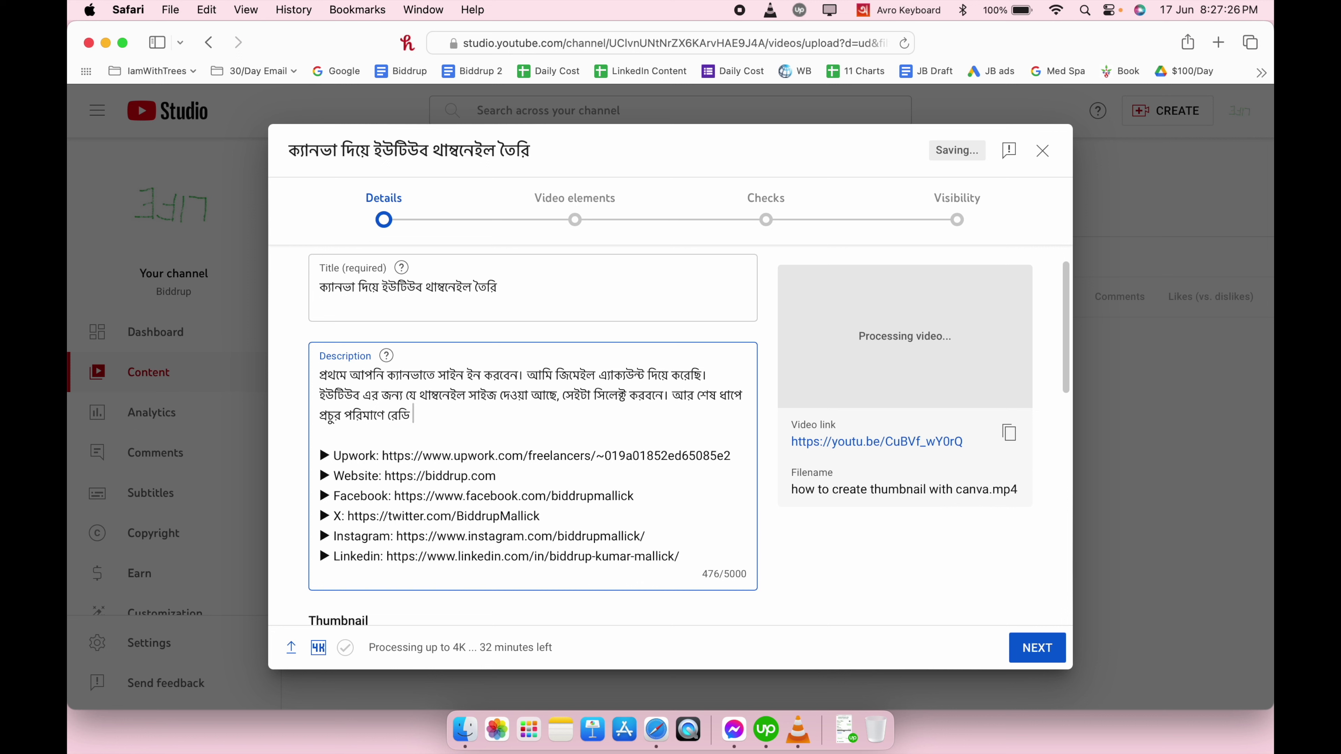
{"action": "type", "text": "dijain"}
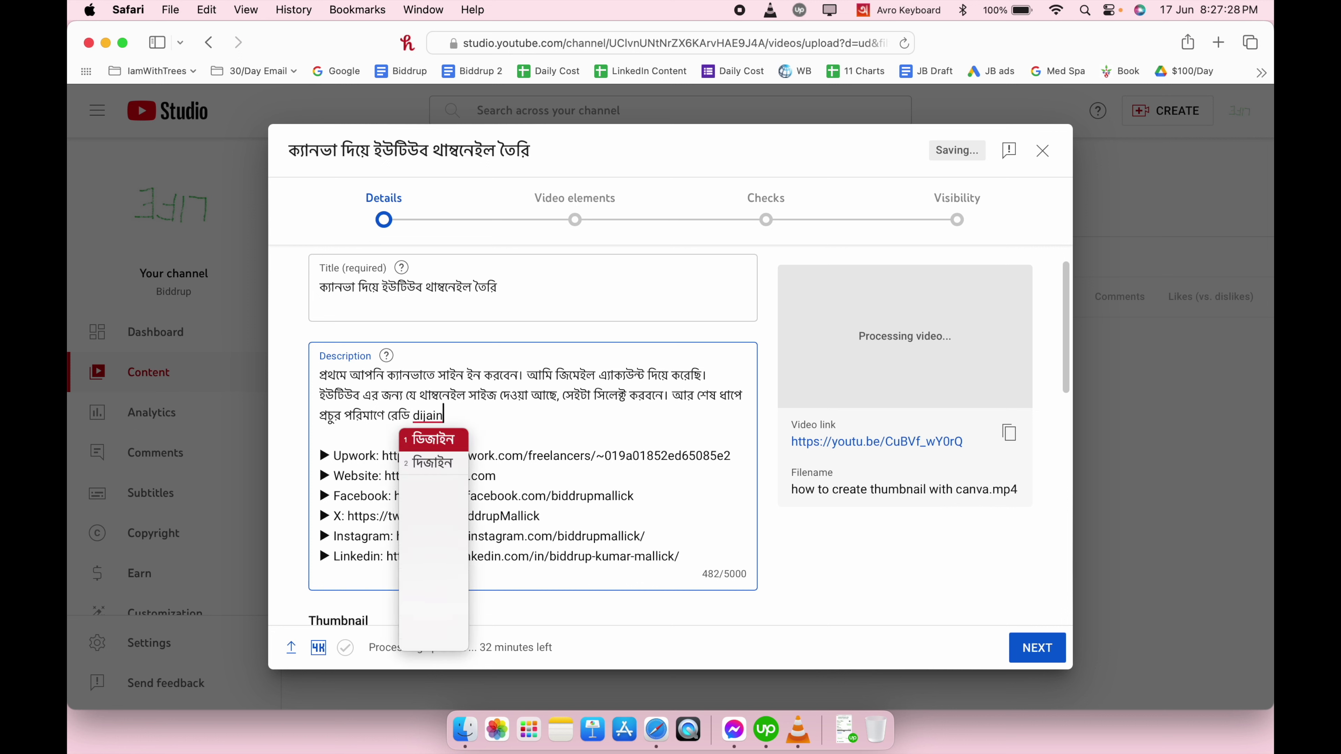
{"action": "type", "text": " theke ekota"}
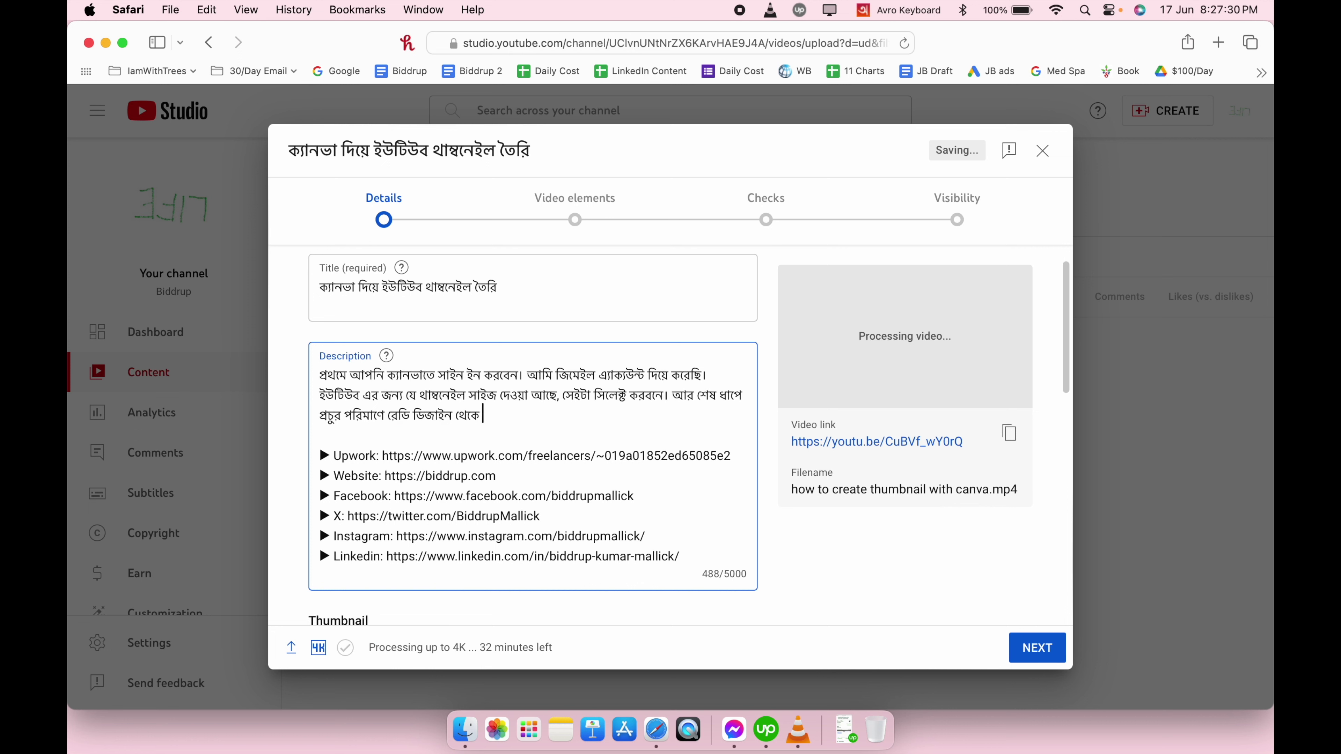
{"action": "type", "text": " dijain Thik korben ebong "}
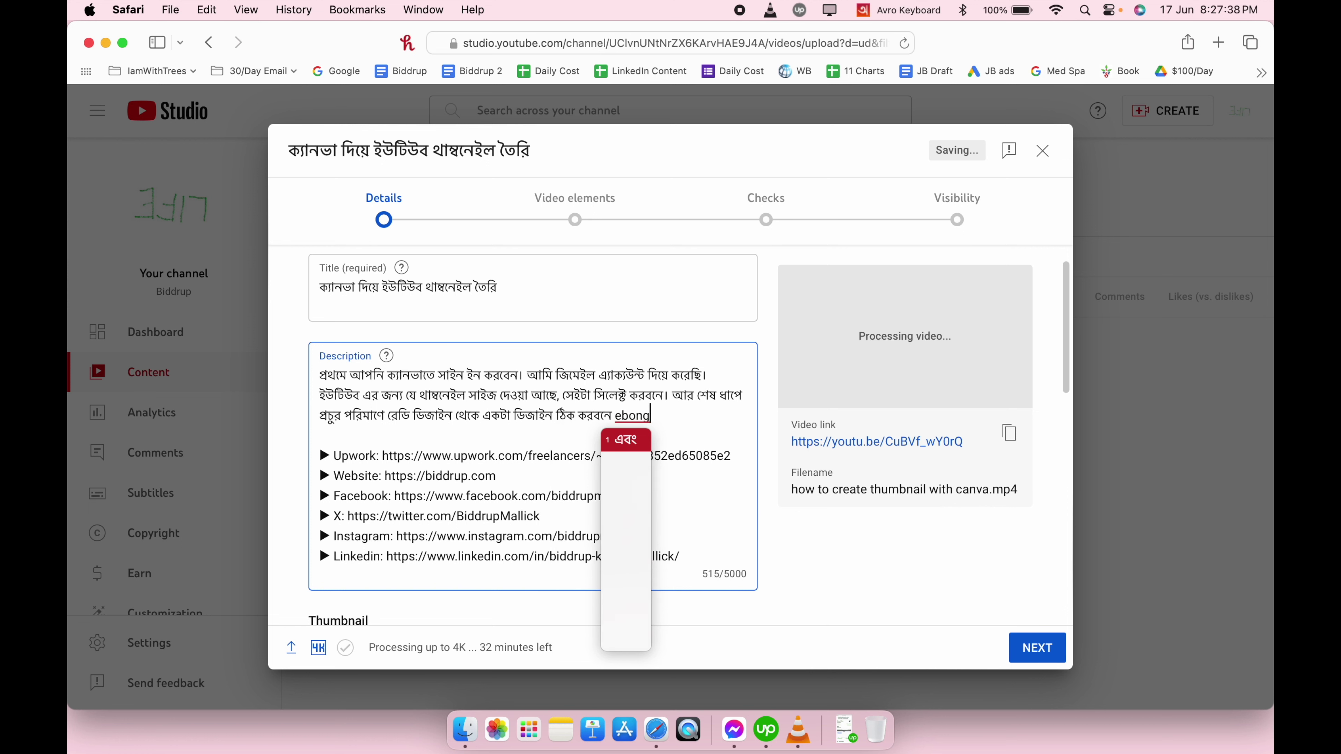
Complete the last sentence of the description with "নিজের প্রয়োজন মত কাস্টমাইজ করে নিবেন।".
{"action": "type", "text": "nijer"}
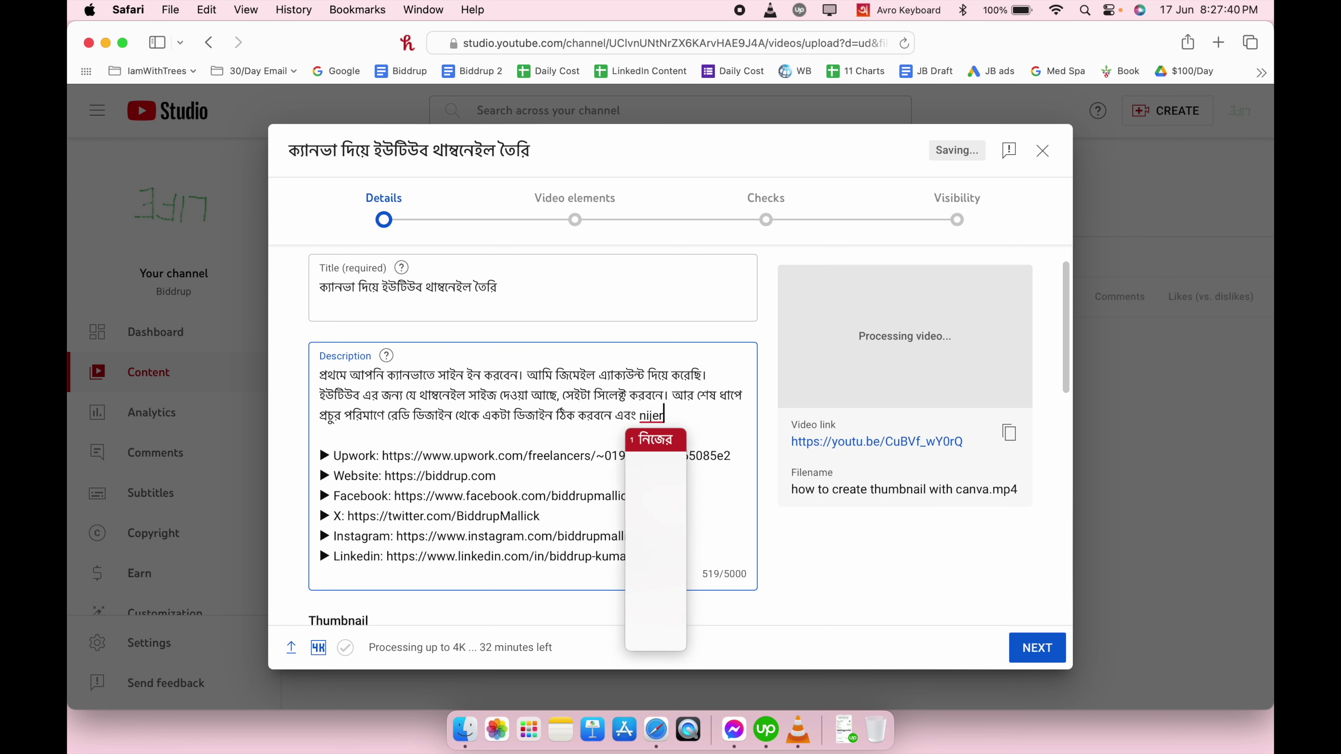
{"action": "type", "text": " pry"}
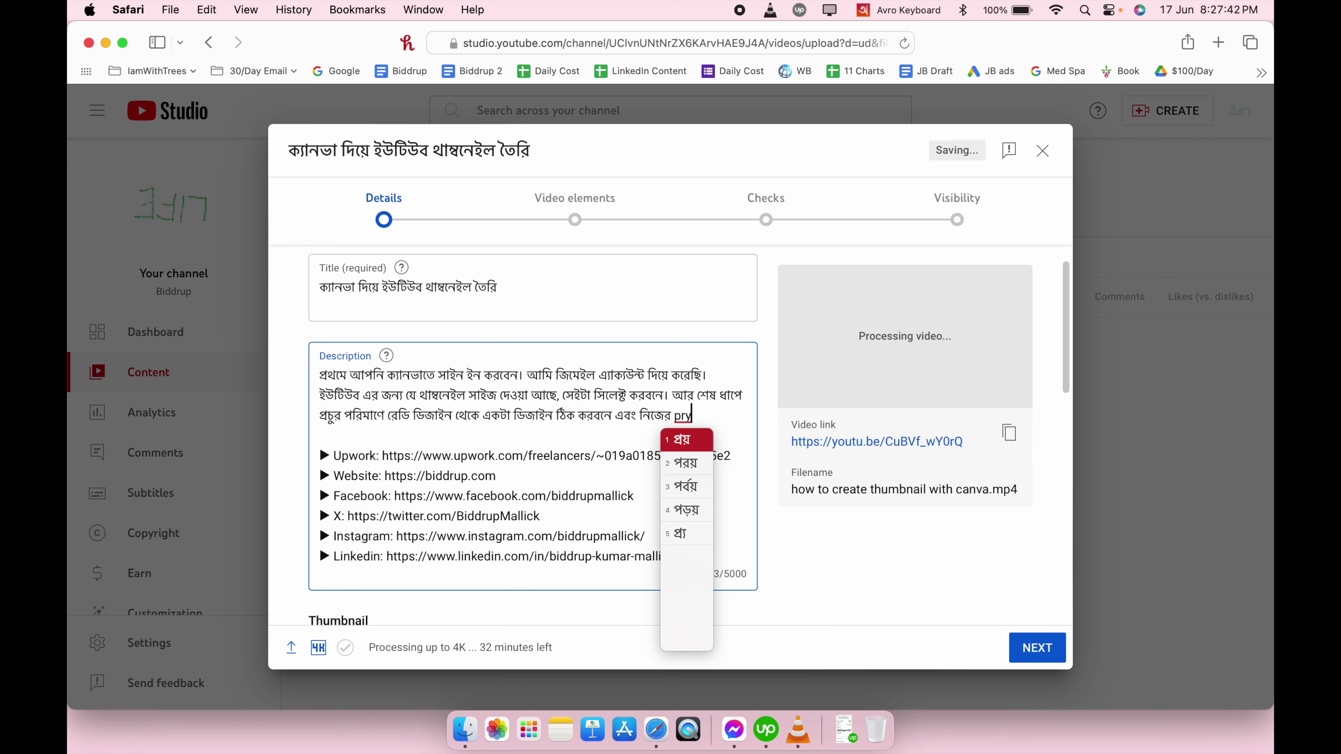
{"action": "type", "text": "Ojon mot"}
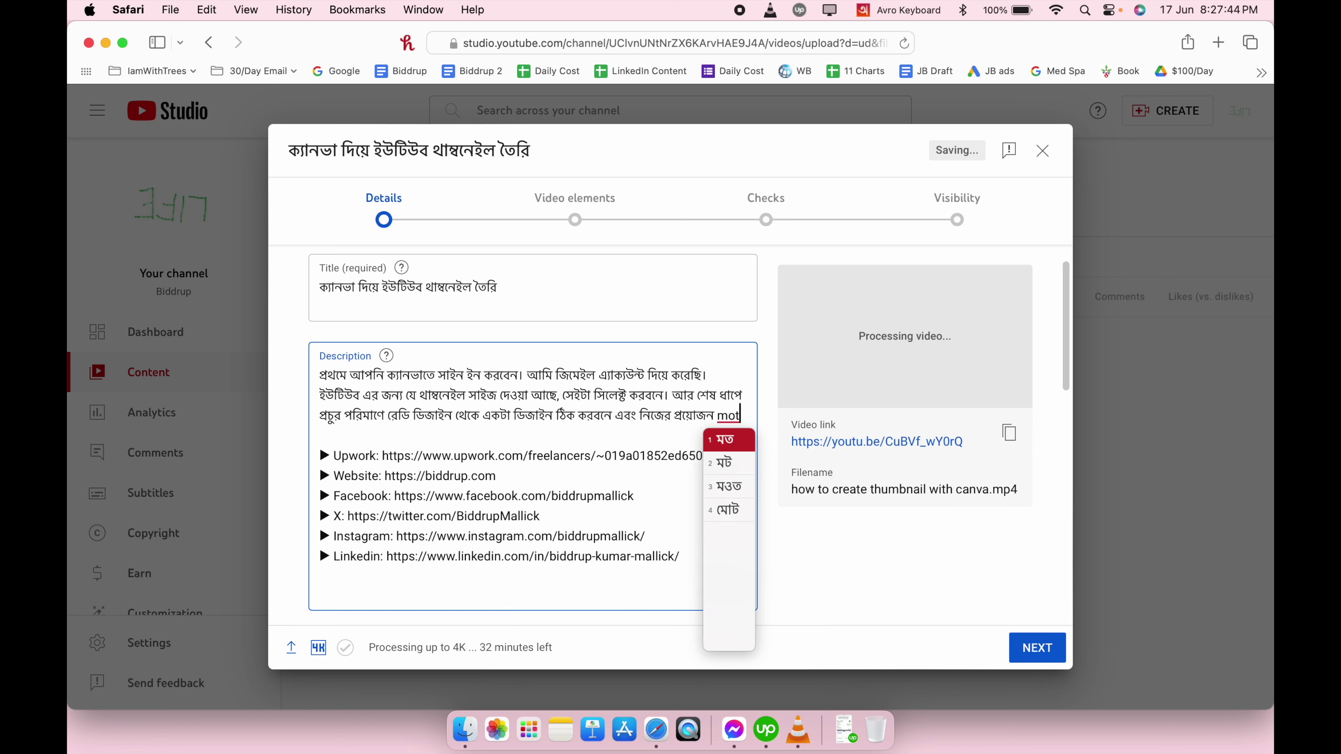
{"action": "type", "text": " kasT"}
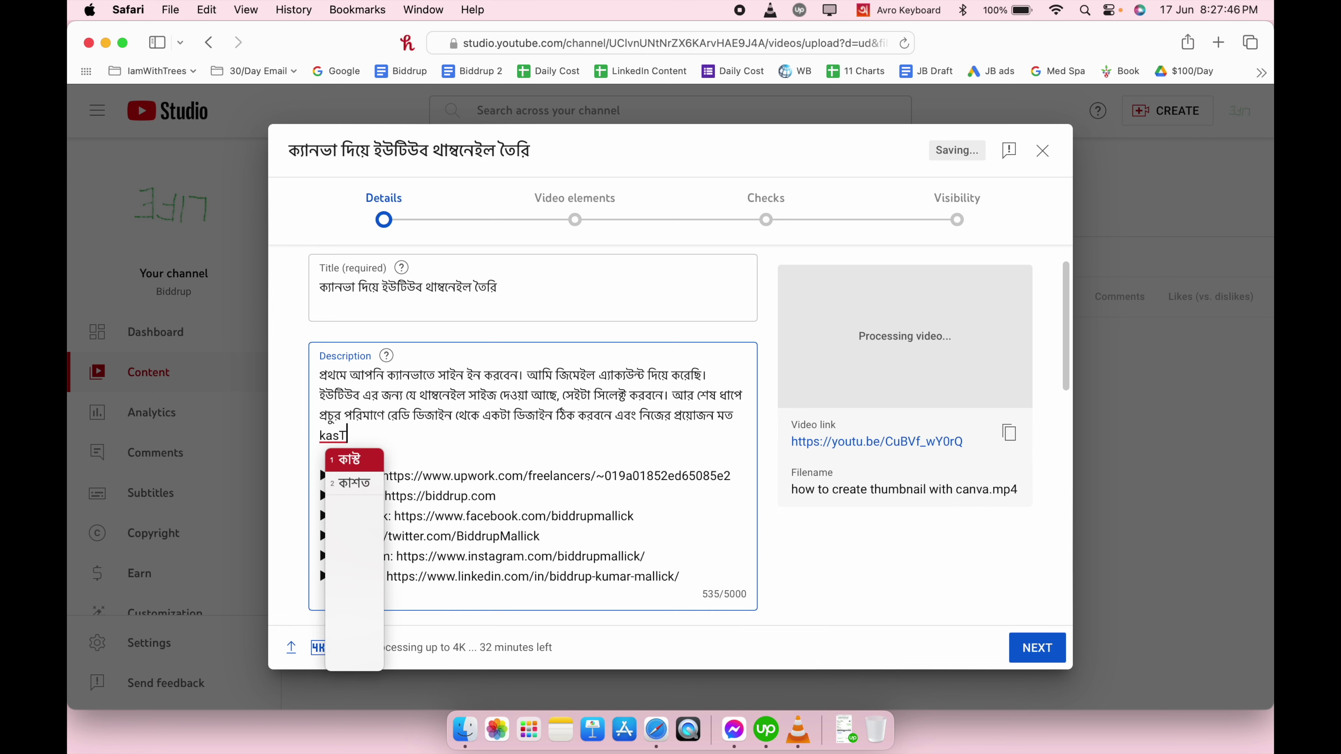
{"action": "type", "text": "maij kore niben"}
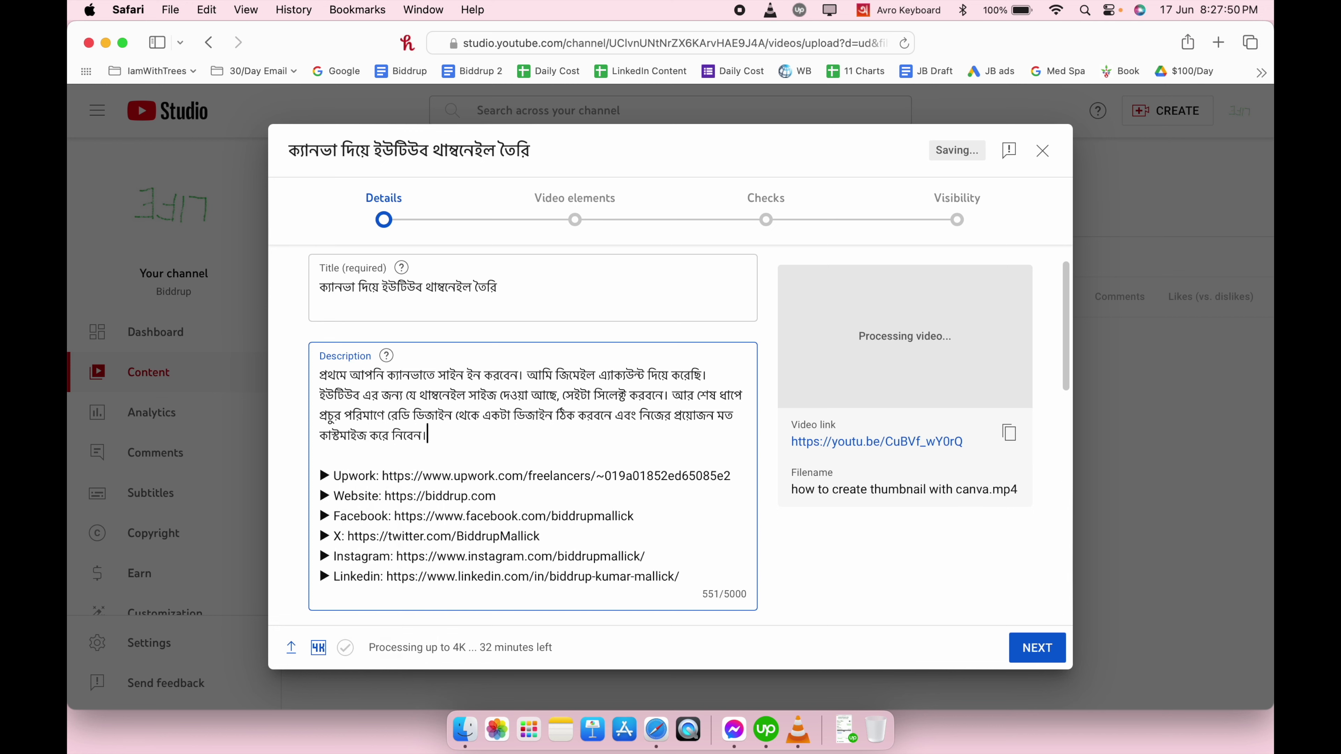
Open the playlist selection for the video in the upload details.
{"action": "scroll", "coordinate": [461, 448], "scroll_direction": "down", "scroll_amount": 4}
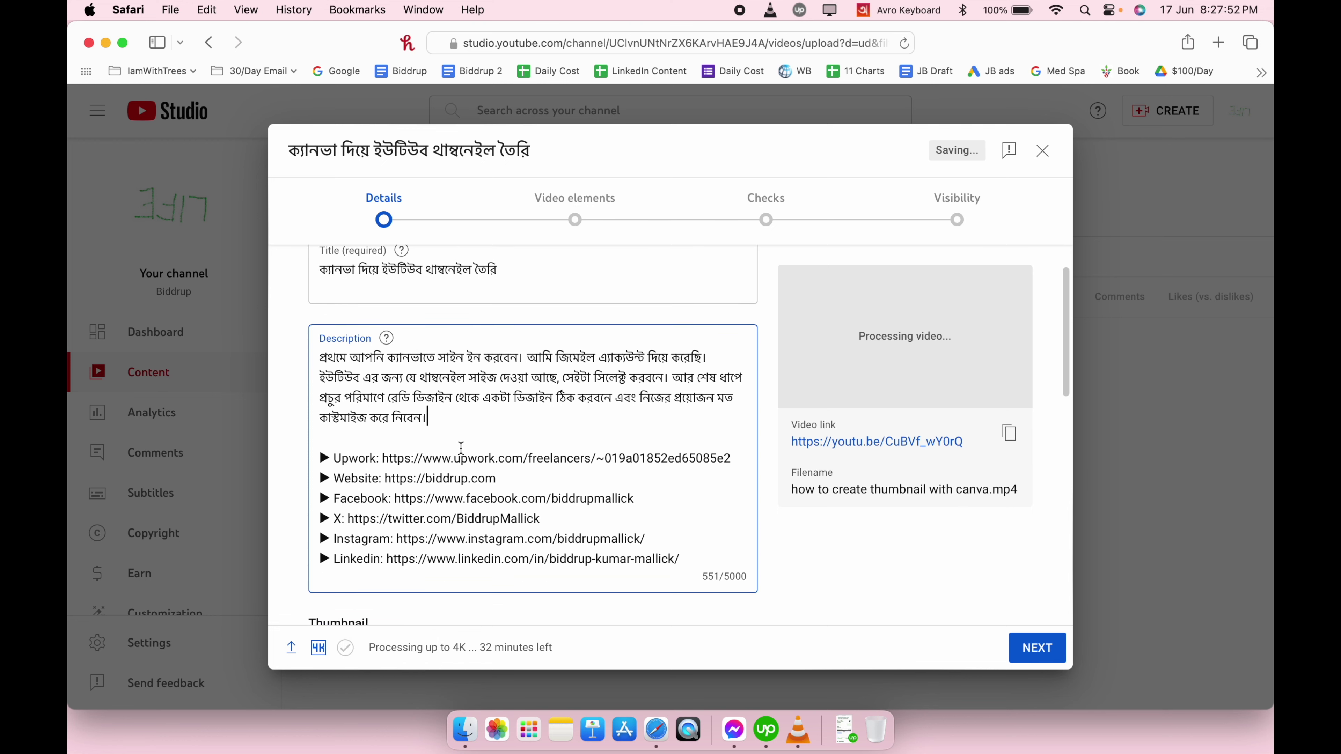
{"action": "scroll", "coordinate": [461, 448], "scroll_direction": "down", "scroll_amount": 5}
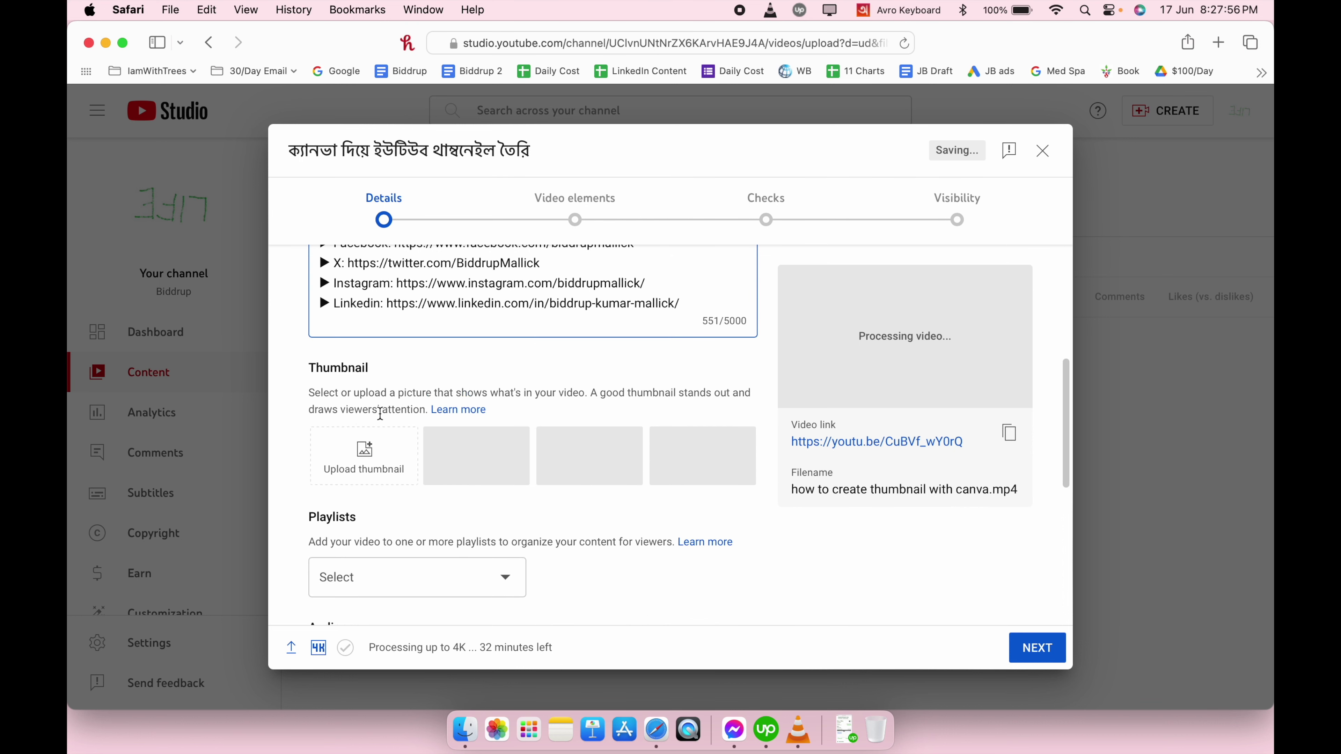
{"action": "scroll", "coordinate": [412, 417], "scroll_direction": "down", "scroll_amount": 4}
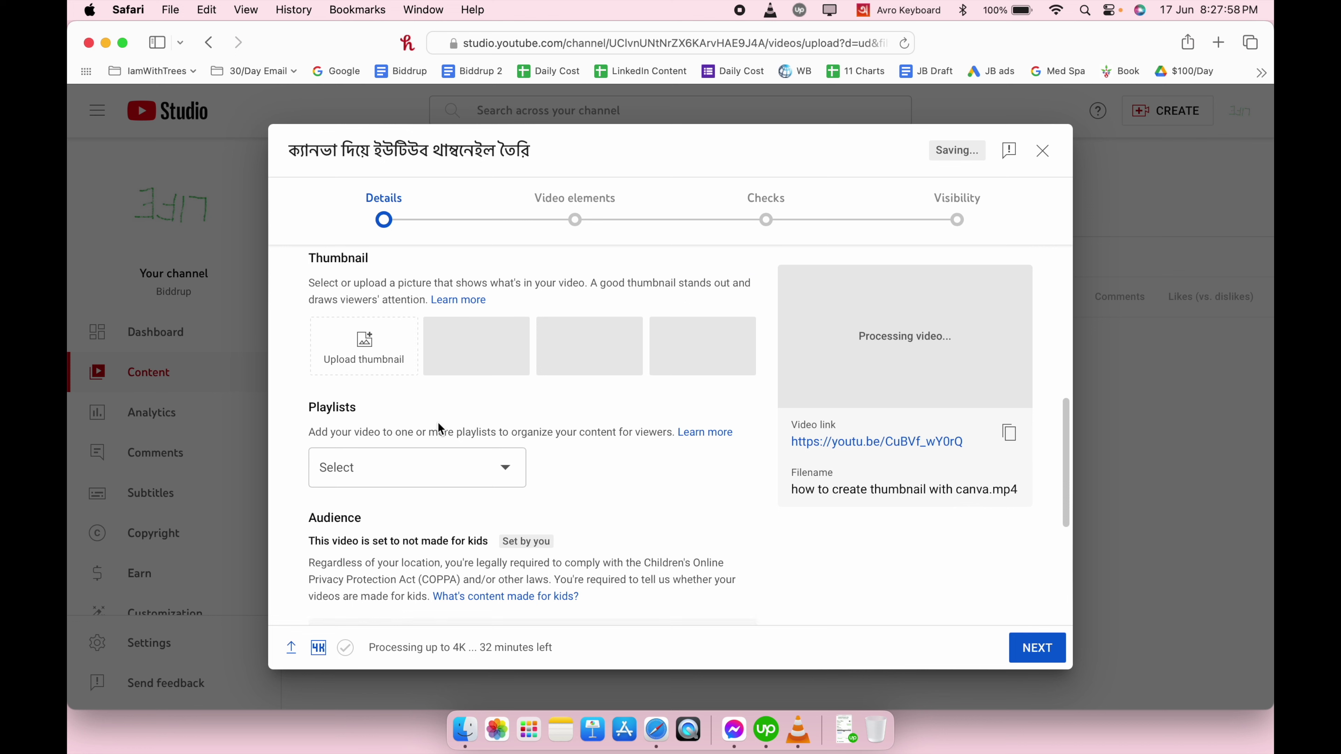
{"action": "left_click", "coordinate": [439, 472]}
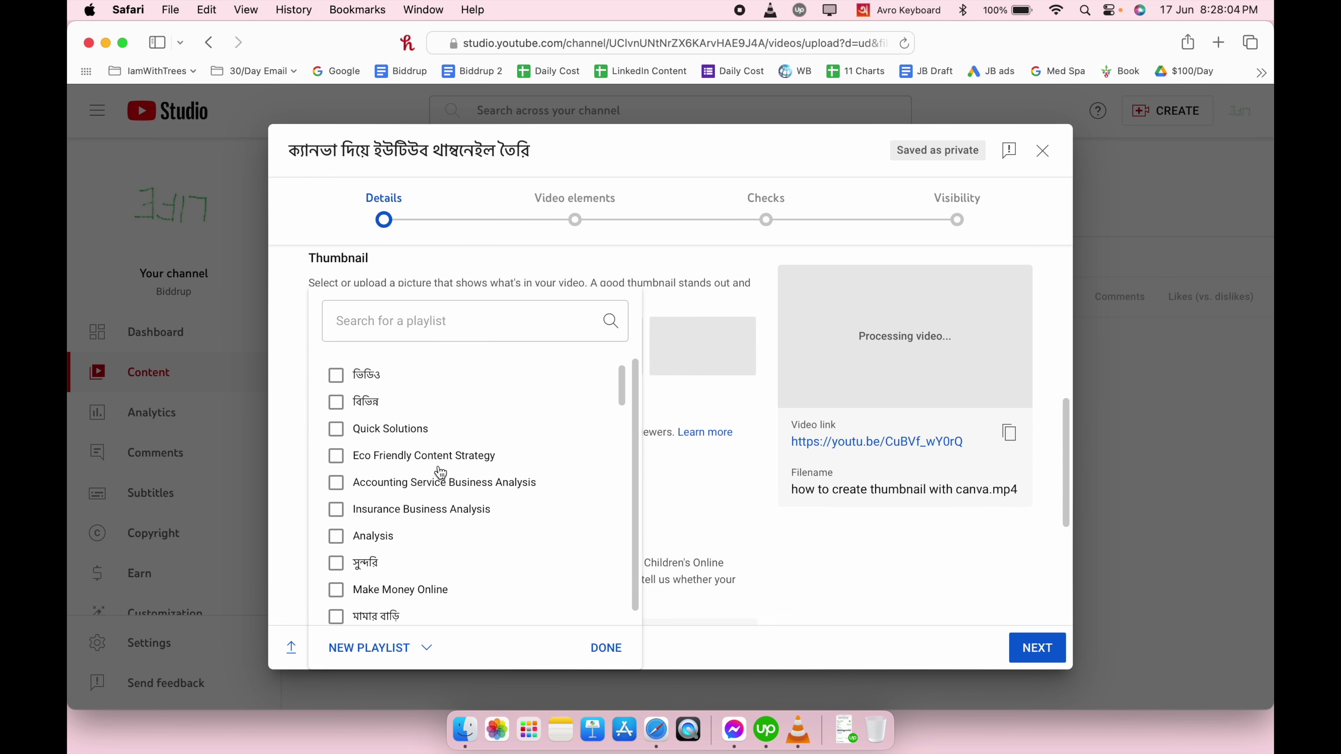
{"action": "left_click", "coordinate": [369, 377]}
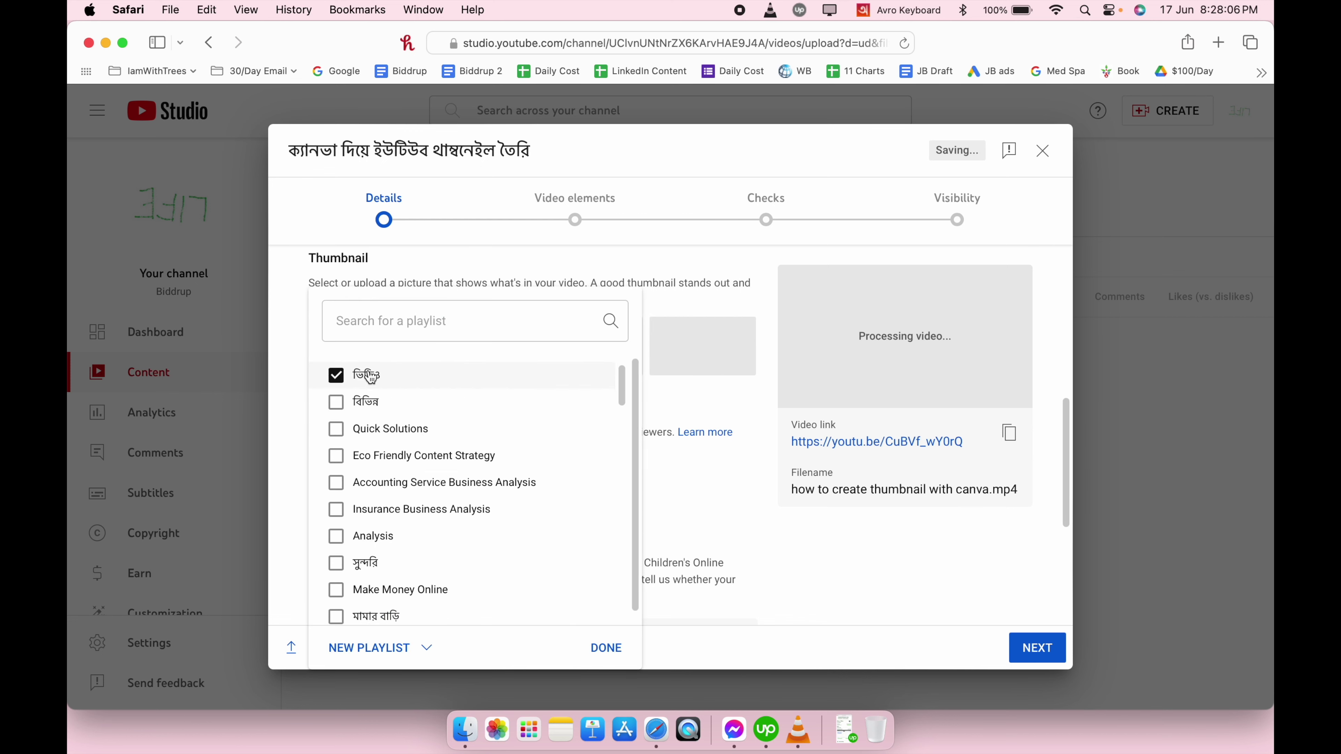
{"action": "left_click", "coordinate": [356, 405]}
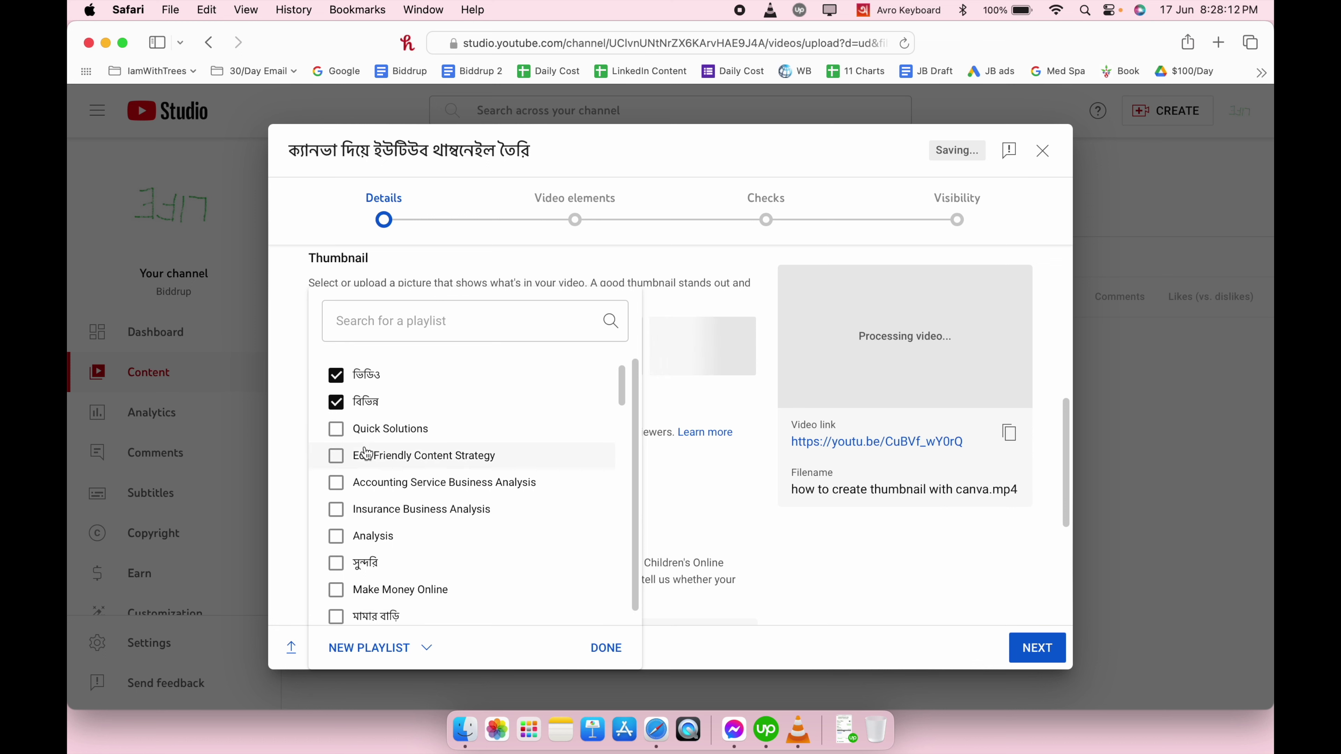
{"action": "left_click", "coordinate": [336, 375]}
{"action": "left_click", "coordinate": [335, 406]}
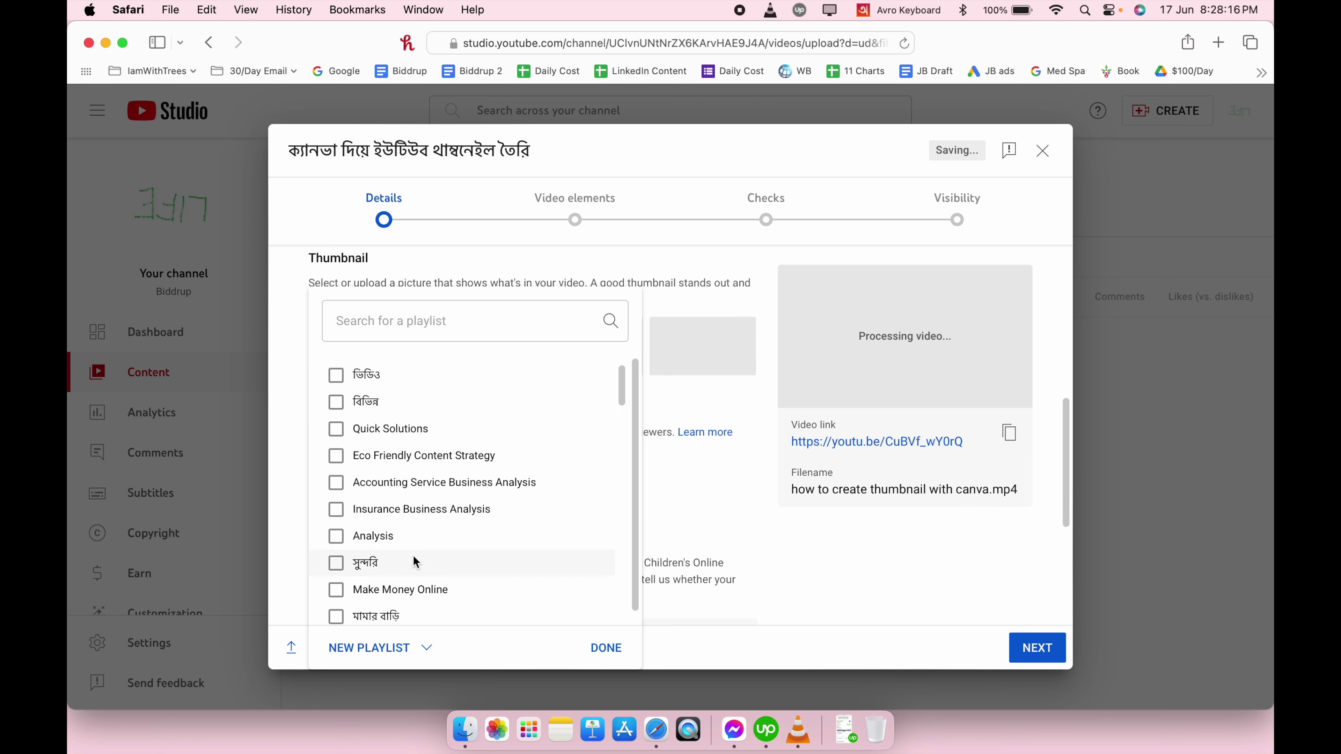
{"action": "left_click", "coordinate": [405, 656]}
{"action": "left_click", "coordinate": [400, 591]}
{"action": "left_click", "coordinate": [507, 291]}
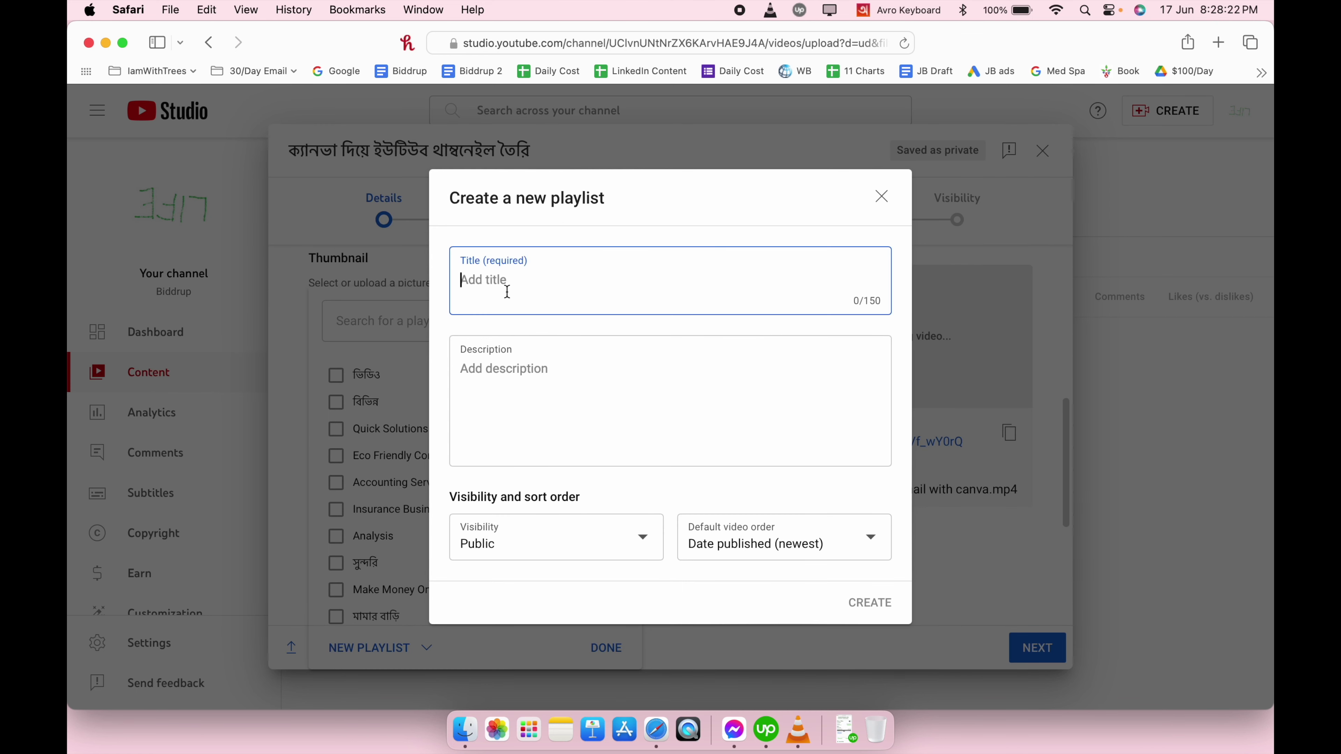
{"action": "left_click", "coordinate": [497, 389]}
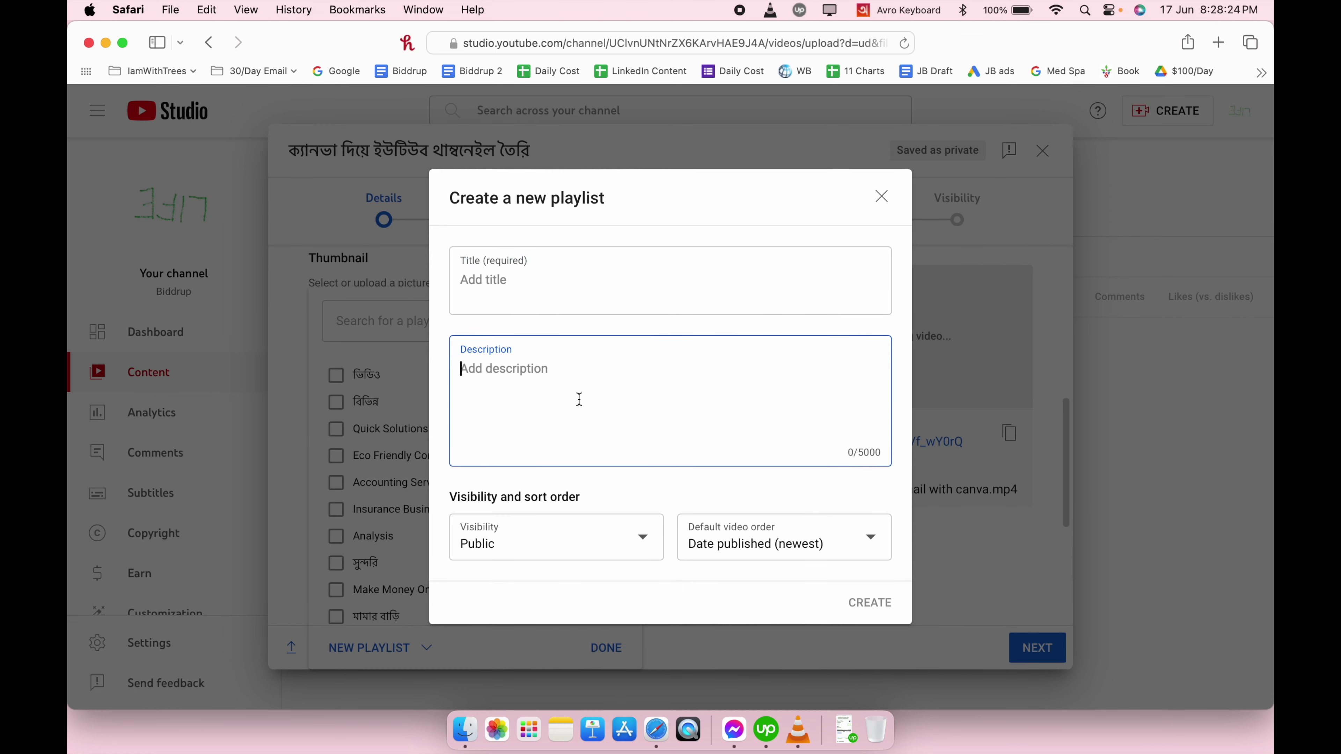
{"action": "left_click", "coordinate": [523, 290]}
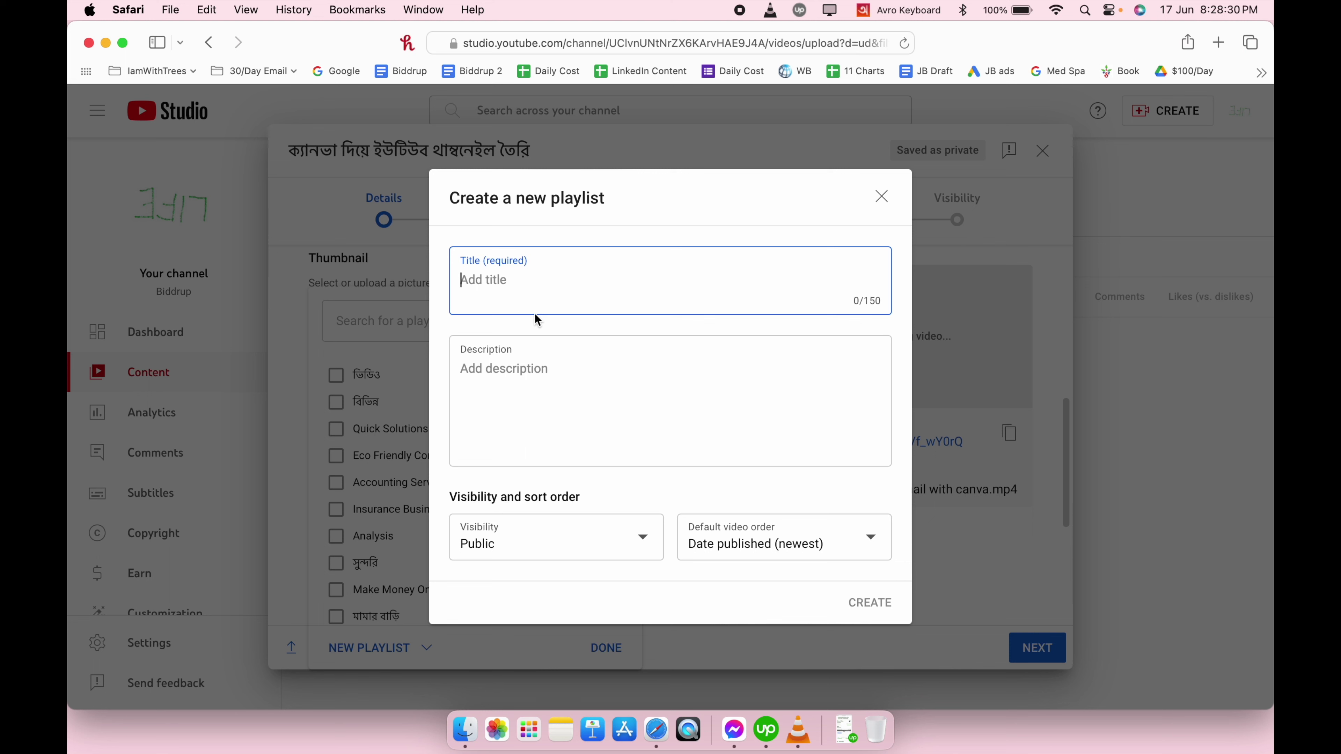
{"action": "type", "text": "khjk"}
{"action": "double_click", "coordinate": [525, 289]}
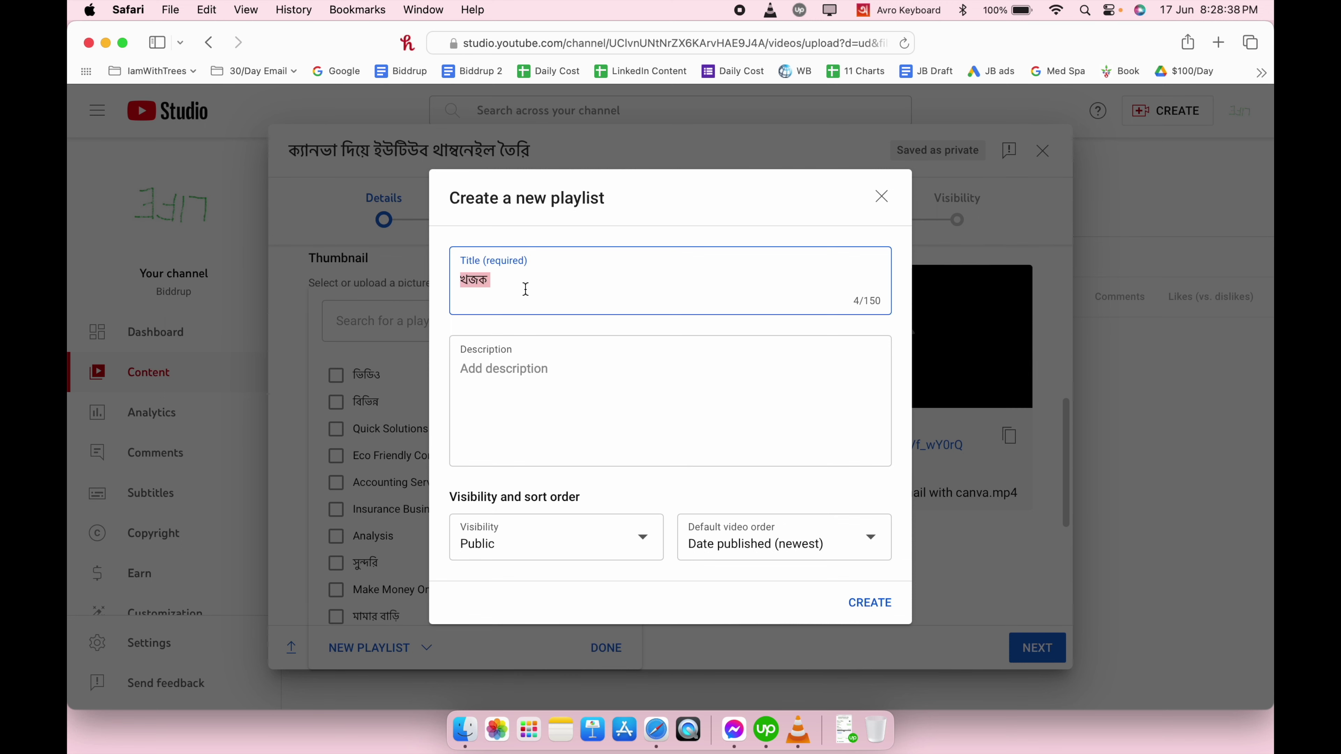
{"action": "key", "text": "BackSpace"}
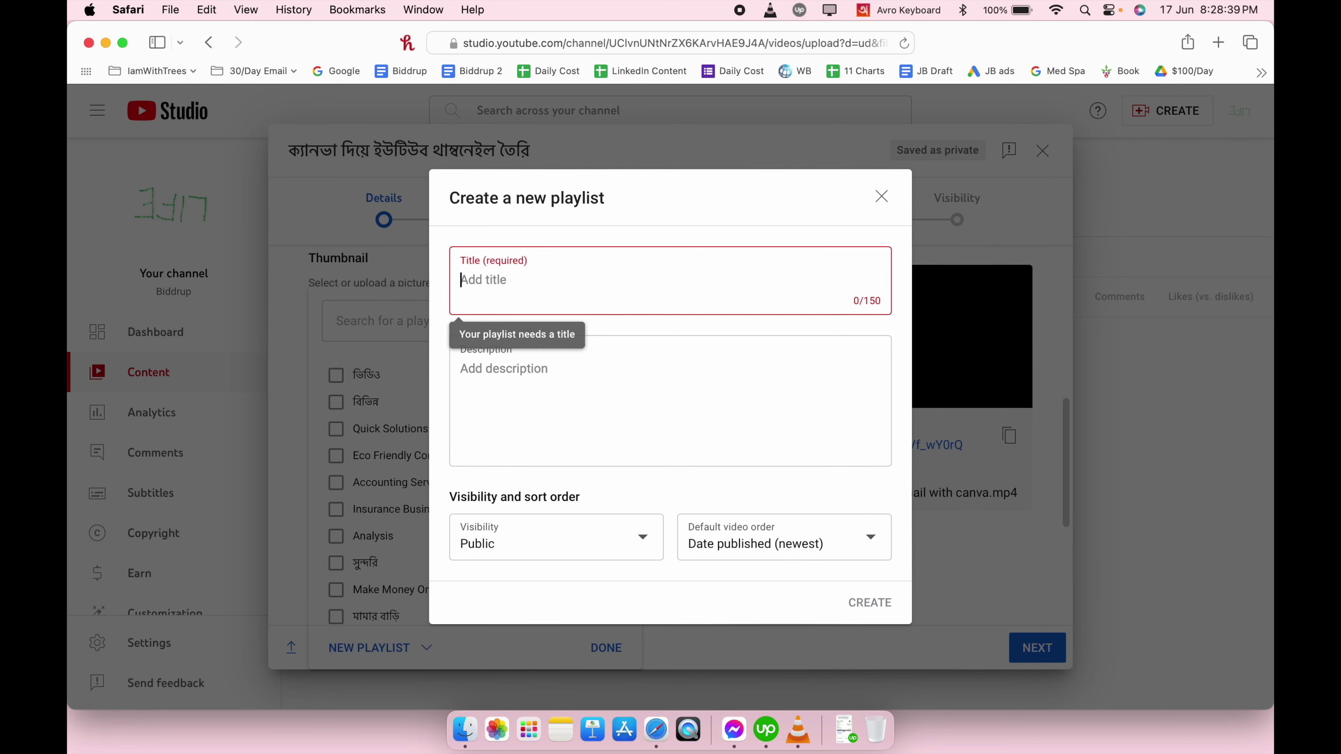
{"action": "left_click", "coordinate": [881, 196]}
Add the video to the existing playlists ভিডিও and বিভিন্ন and confirm the playlist selection.
{"action": "left_click", "coordinate": [340, 386]}
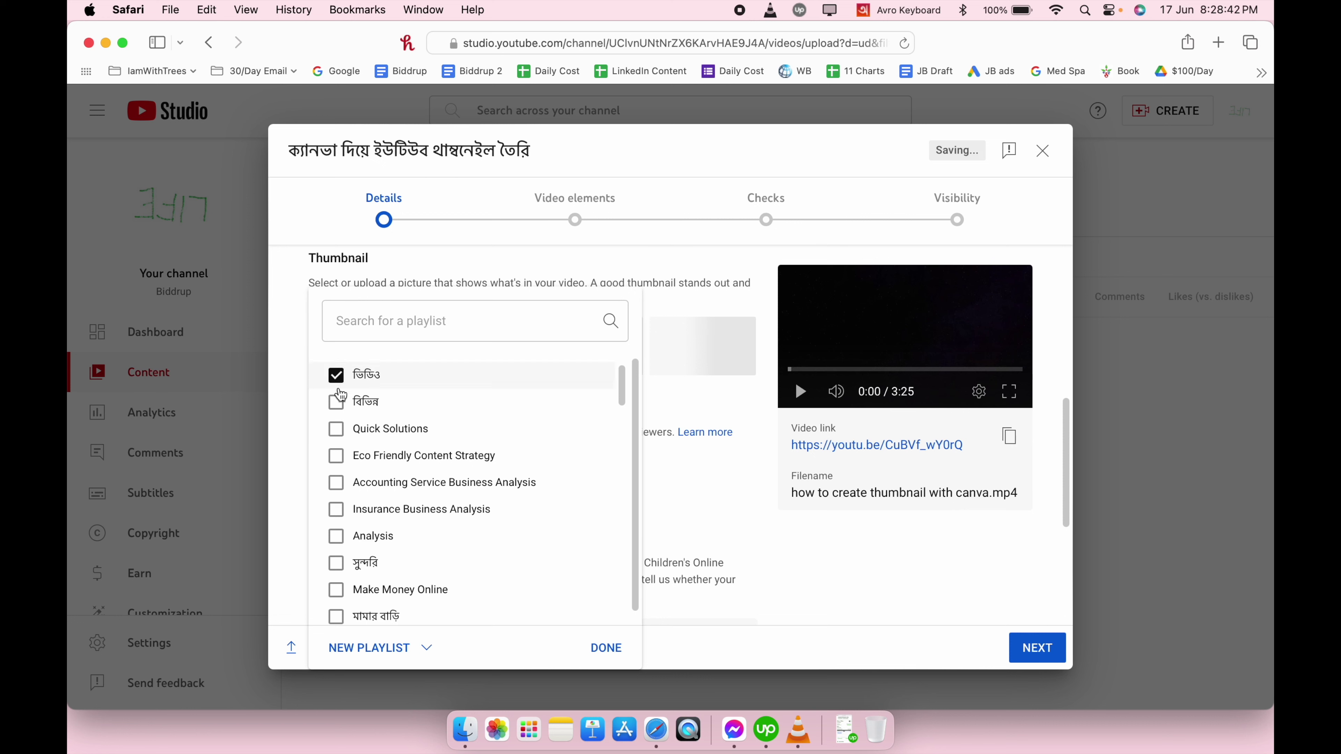
{"action": "left_click", "coordinate": [336, 409]}
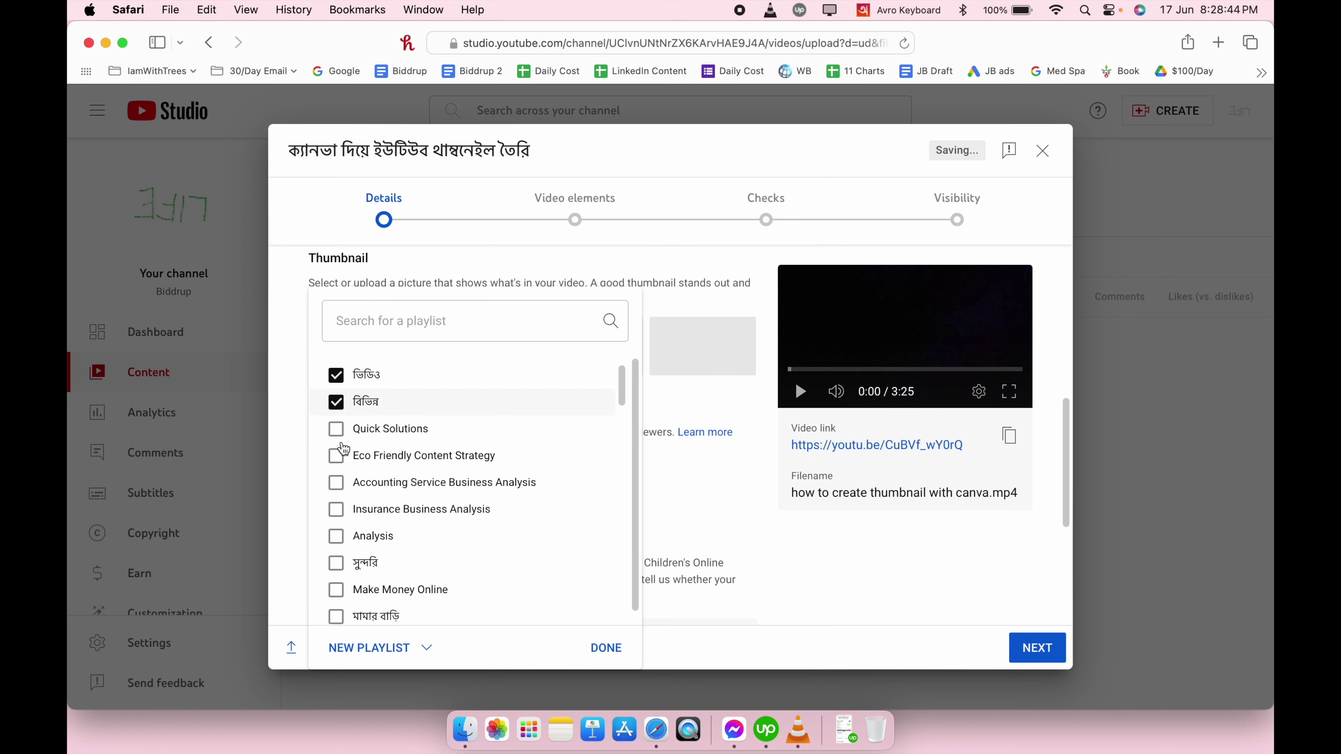
{"action": "left_click", "coordinate": [610, 653]}
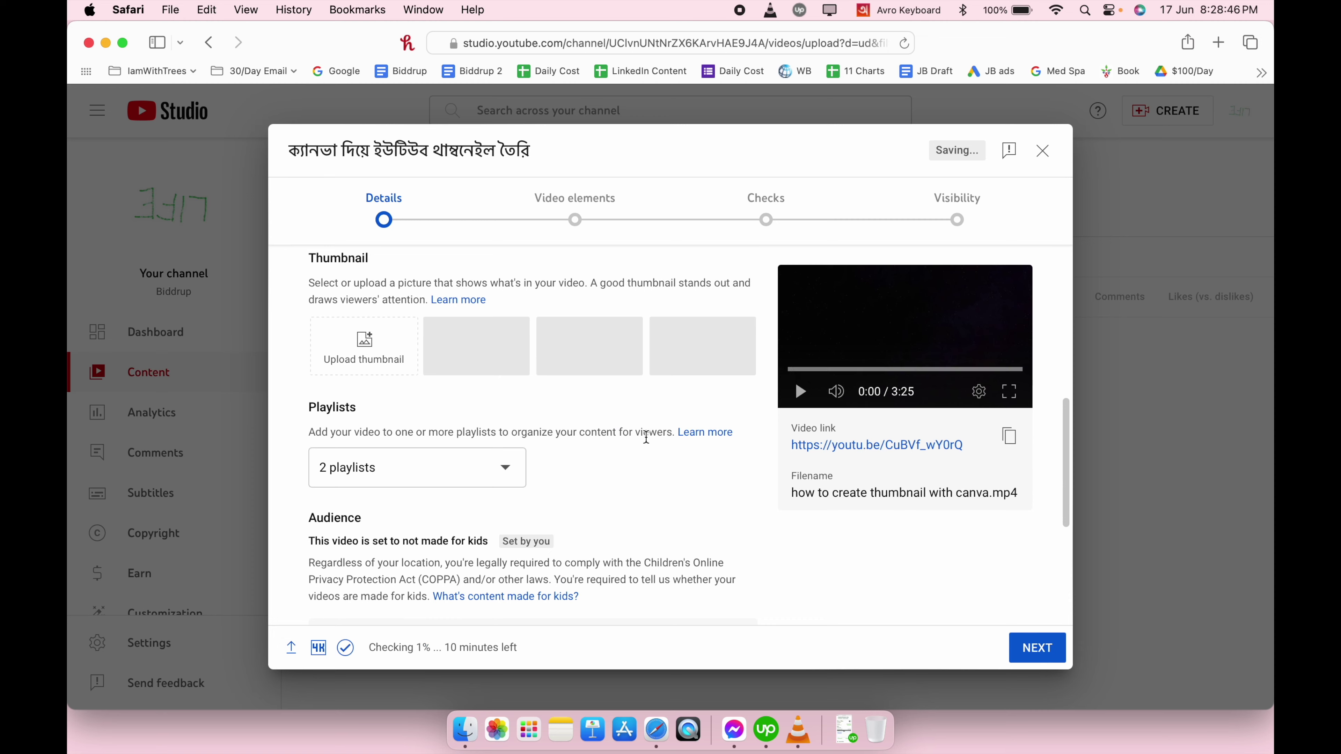
Show the additional video settings and answer No to the altered content question.
{"action": "scroll", "coordinate": [644, 434], "scroll_direction": "down", "scroll_amount": 5}
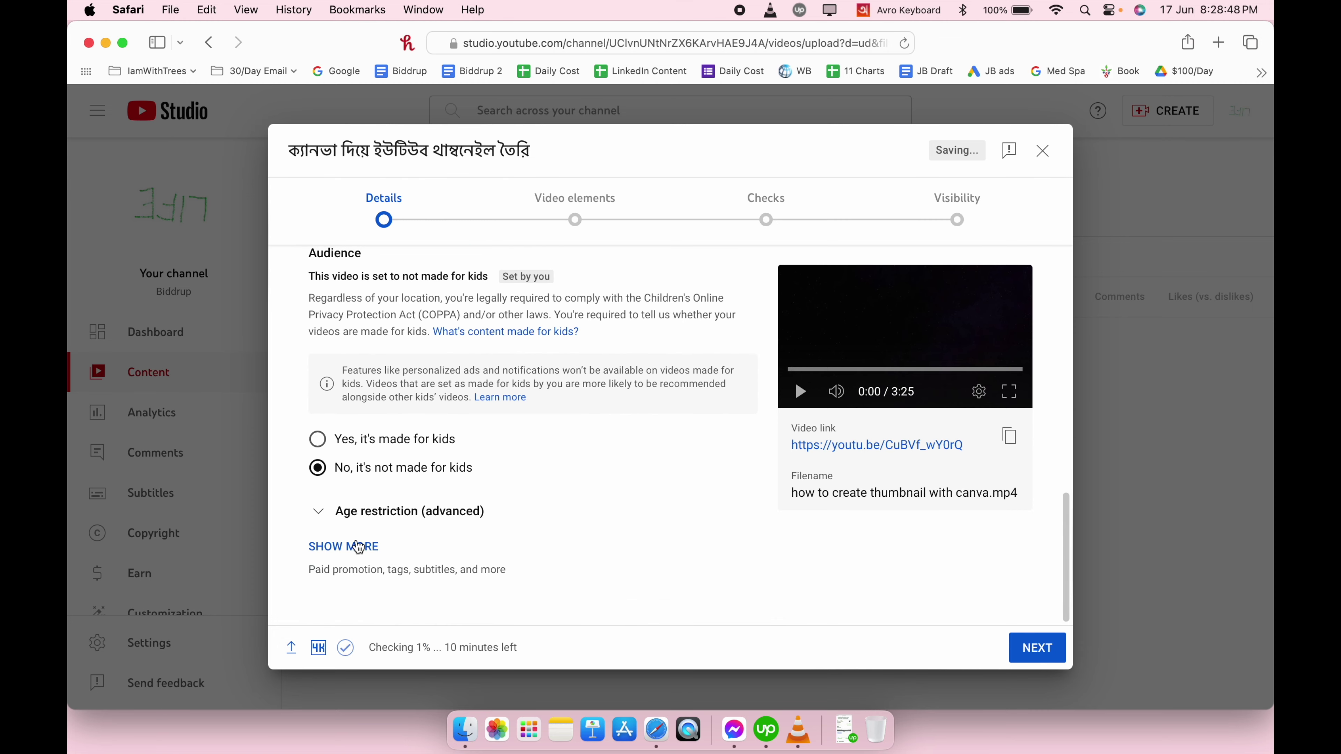
{"action": "left_click", "coordinate": [360, 546]}
{"action": "scroll", "coordinate": [528, 509], "scroll_direction": "down", "scroll_amount": 4}
{"action": "scroll", "coordinate": [528, 510], "scroll_direction": "down", "scroll_amount": 5}
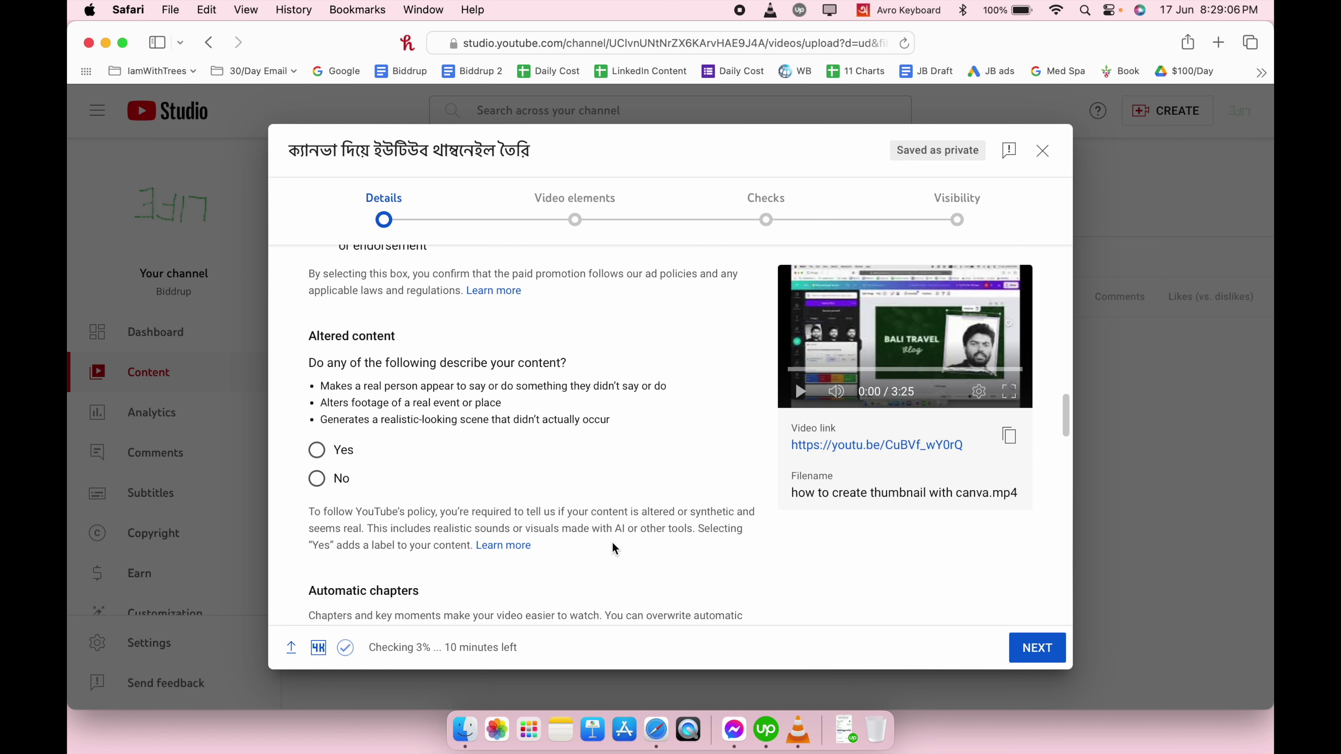
{"action": "left_click", "coordinate": [318, 478]}
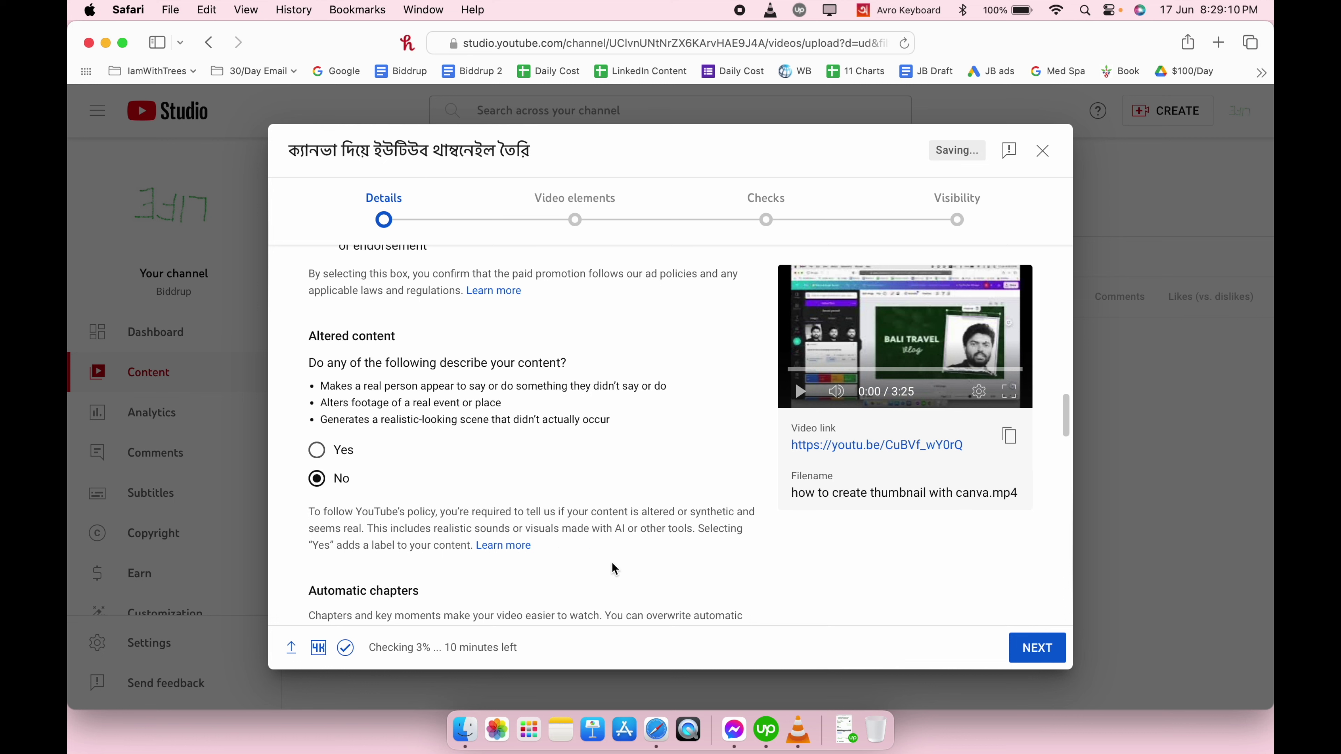
Examine the automatic chapters, featured places, automatic concepts and tags settings of the video.
{"action": "scroll", "coordinate": [614, 569], "scroll_direction": "down", "scroll_amount": 3}
{"action": "scroll", "coordinate": [614, 569], "scroll_direction": "down", "scroll_amount": 3}
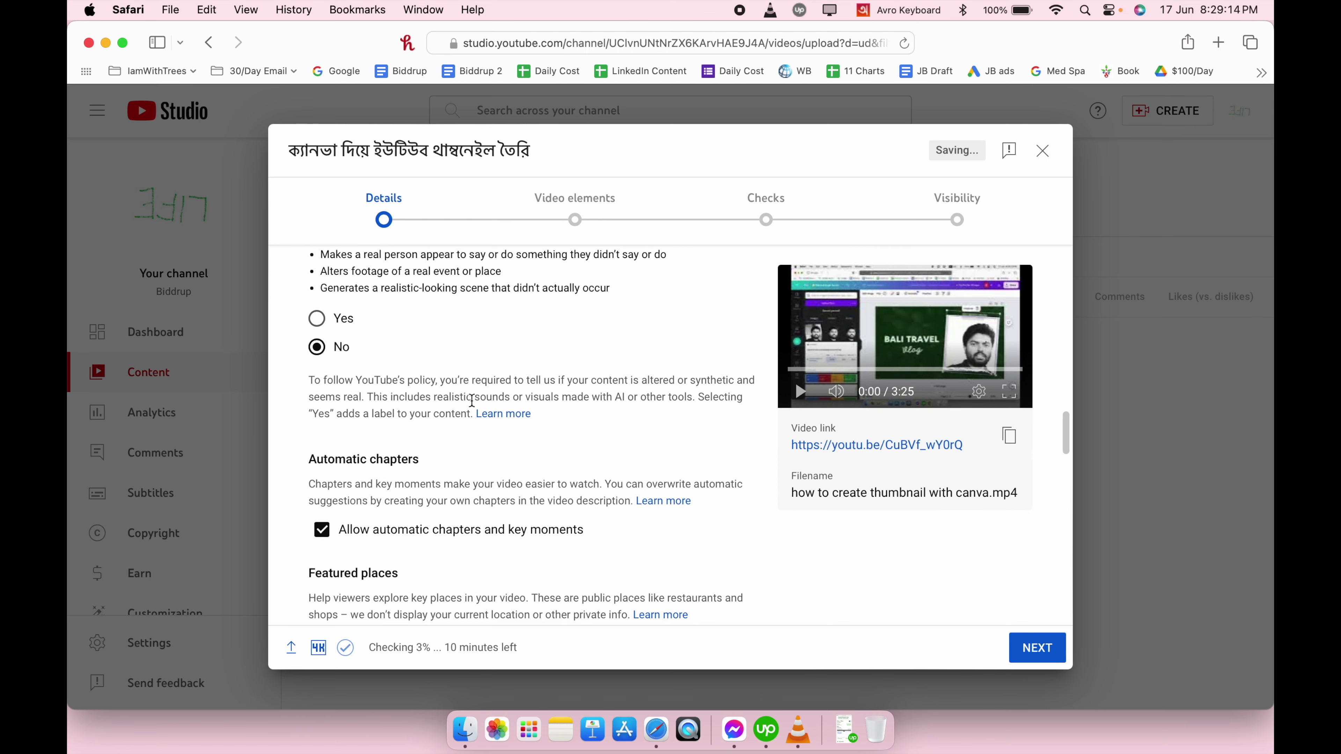
{"action": "scroll", "coordinate": [457, 327], "scroll_direction": "up", "scroll_amount": 2}
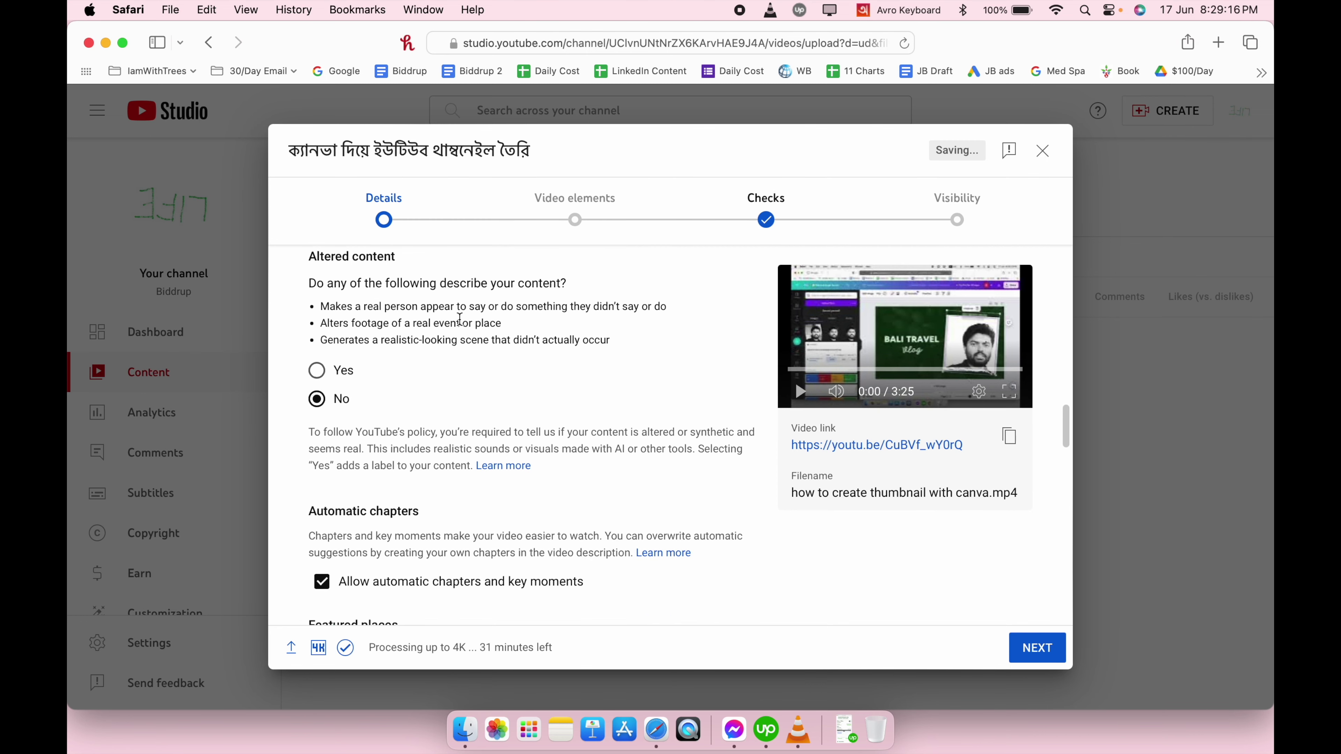
{"action": "scroll", "coordinate": [470, 418], "scroll_direction": "down", "scroll_amount": 10}
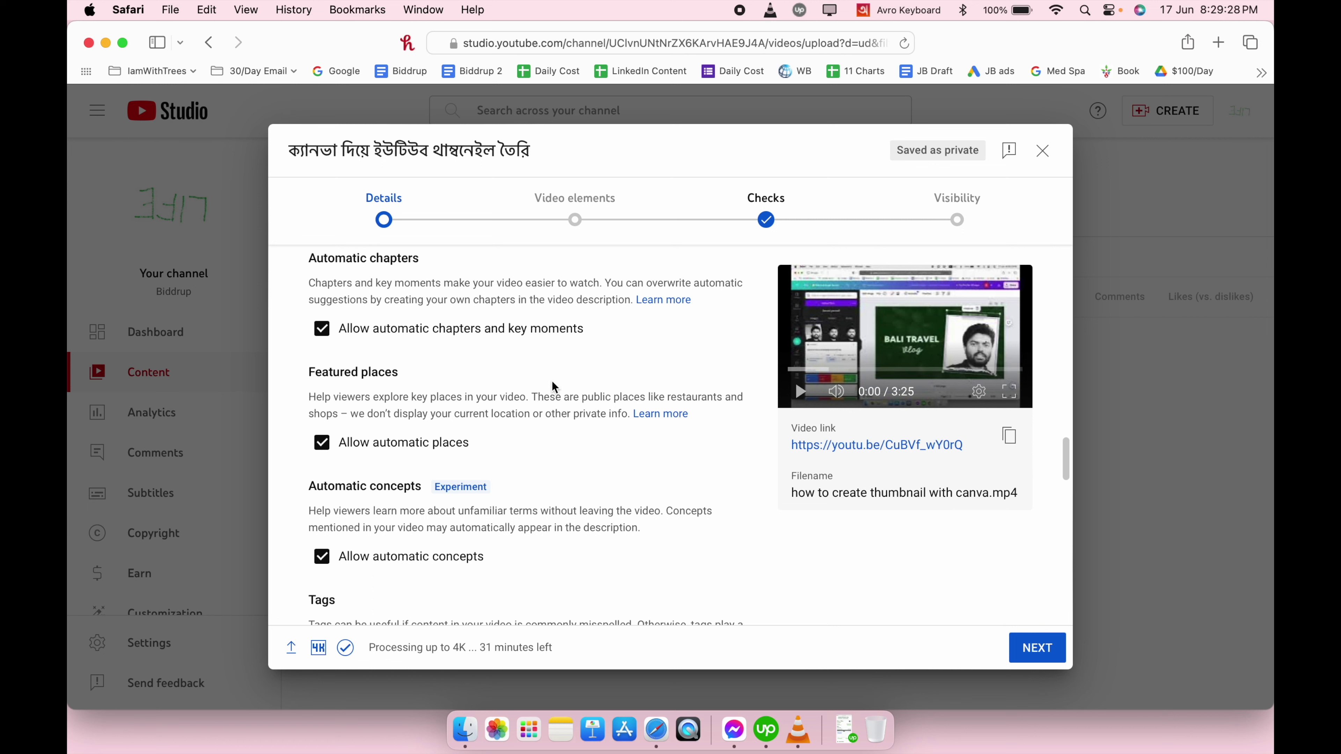
{"action": "scroll", "coordinate": [570, 411], "scroll_direction": "down", "scroll_amount": 6}
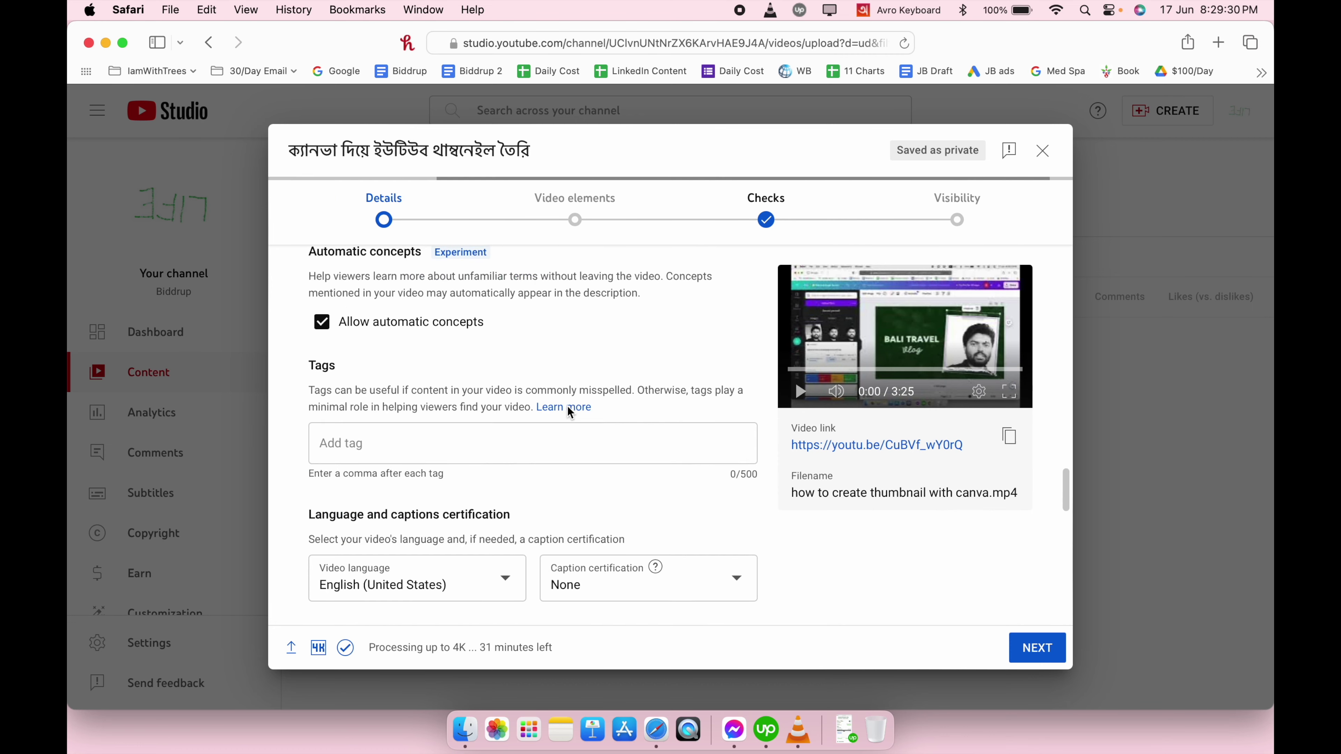
{"action": "left_click", "coordinate": [402, 341]}
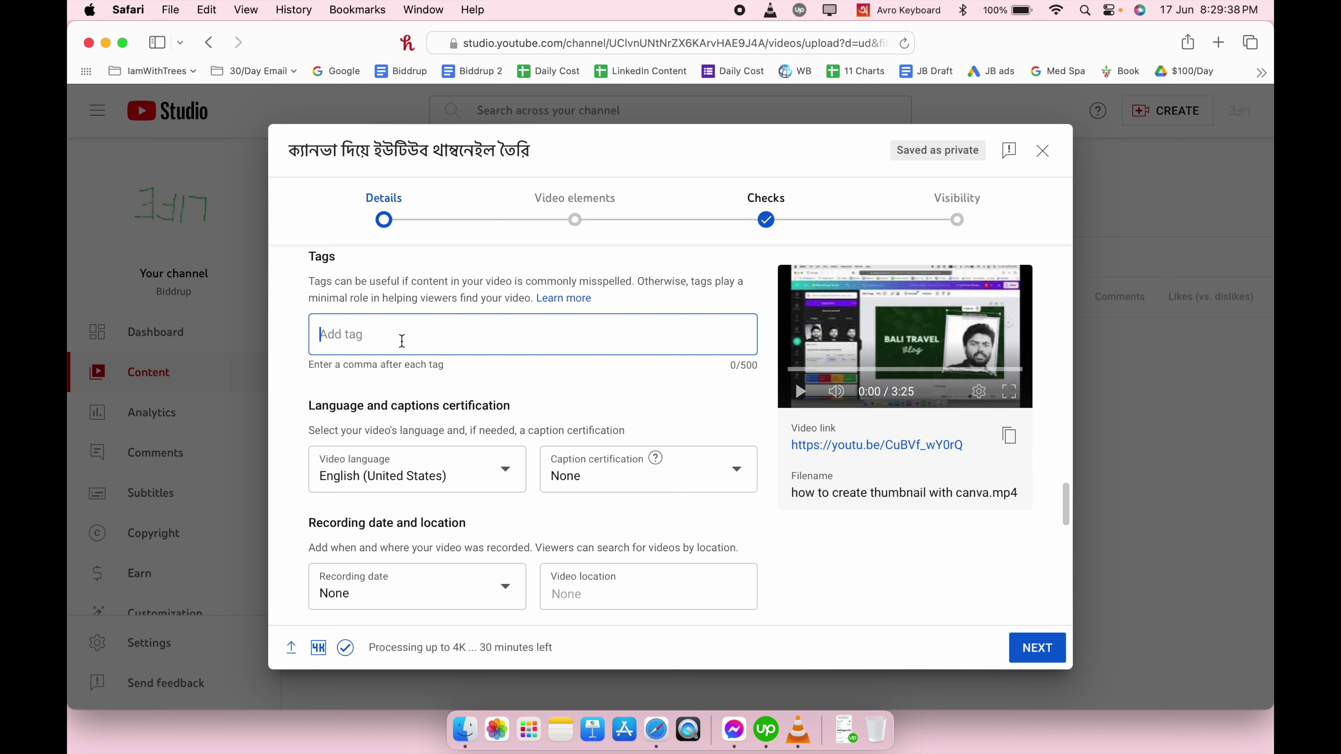
Copy the Bengali paragraph of the video description, leaving out the profile links below it.
{"action": "scroll", "coordinate": [402, 340], "scroll_direction": "up", "scroll_amount": 15}
{"action": "scroll", "coordinate": [401, 340], "scroll_direction": "up", "scroll_amount": 8}
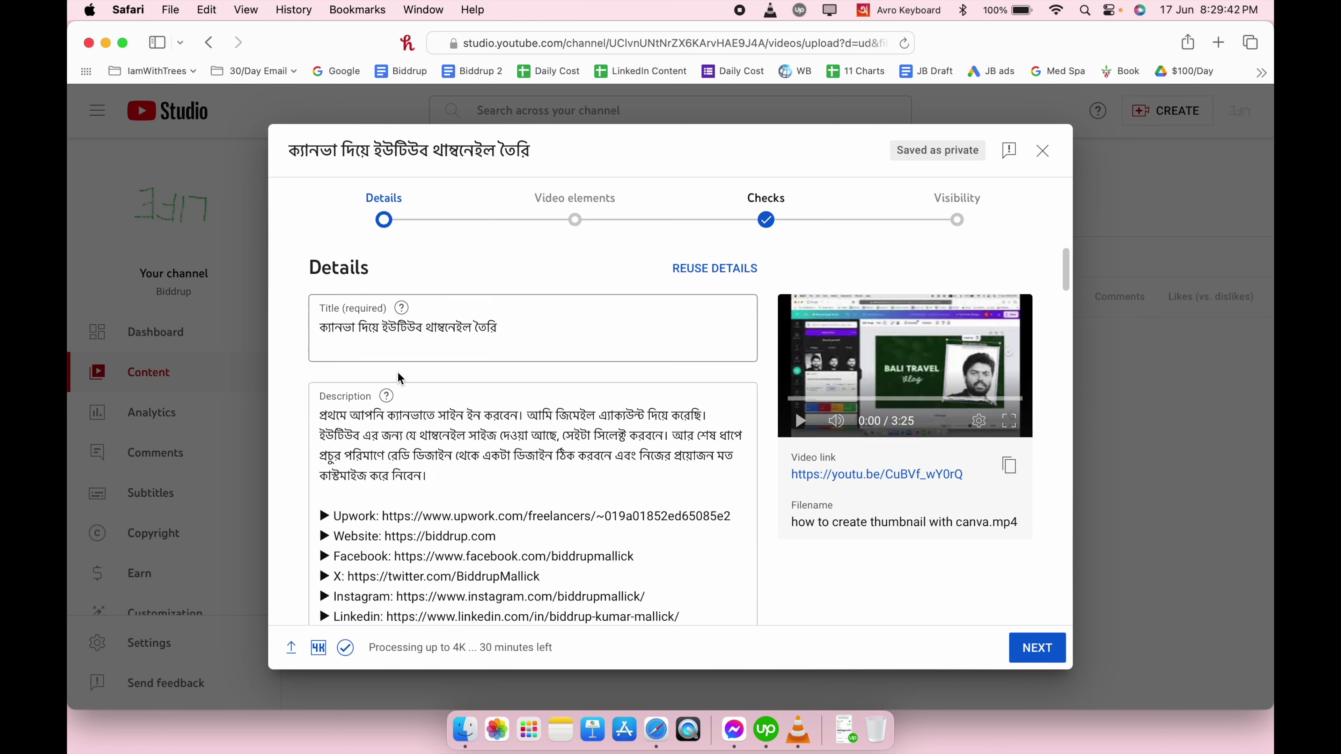
{"action": "scroll", "coordinate": [416, 462], "scroll_direction": "down", "scroll_amount": 15}
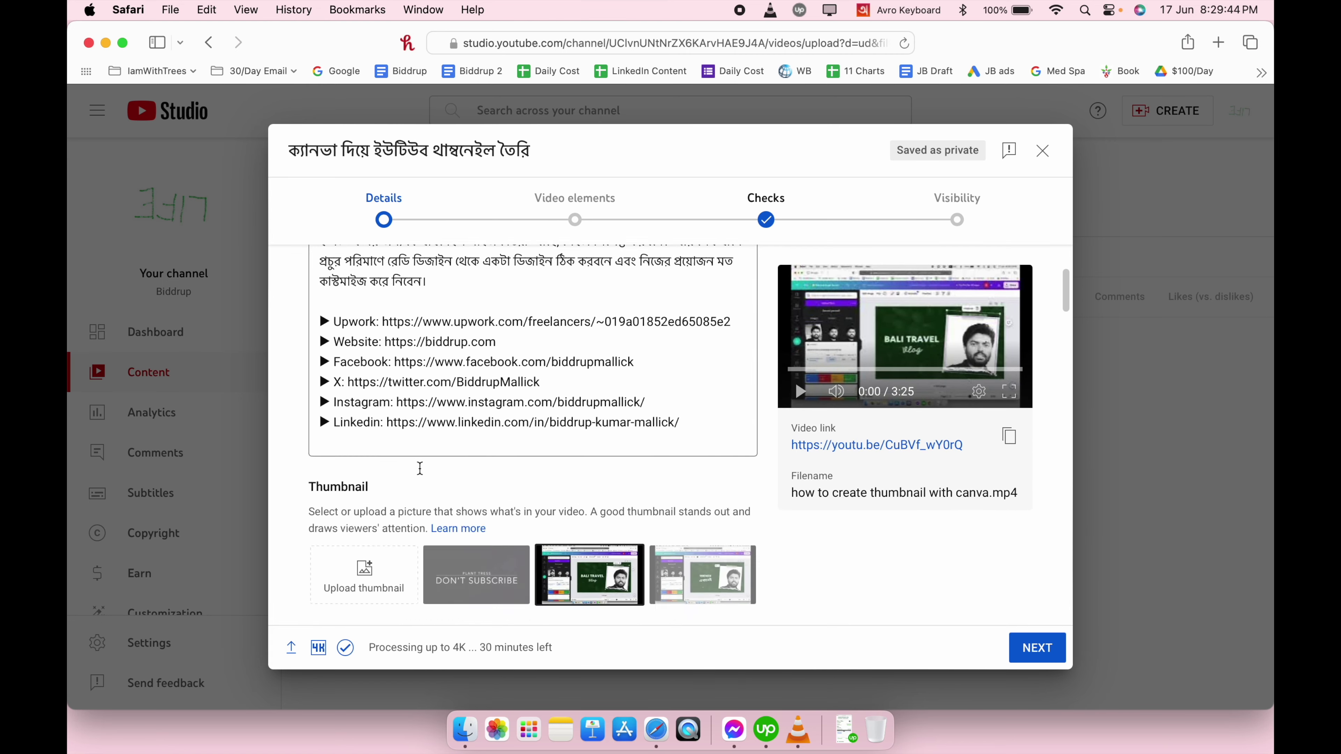
{"action": "scroll", "coordinate": [419, 468], "scroll_direction": "down", "scroll_amount": 10}
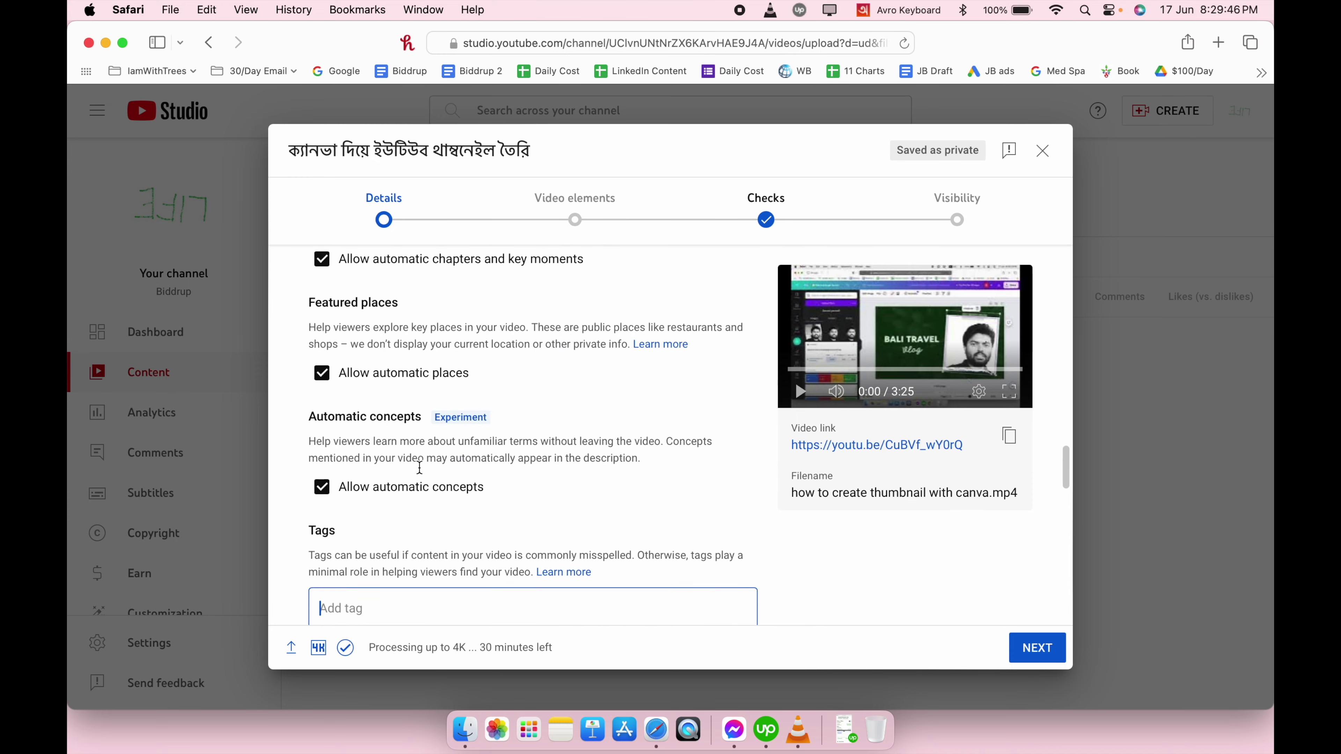
{"action": "scroll", "coordinate": [419, 468], "scroll_direction": "up", "scroll_amount": 20}
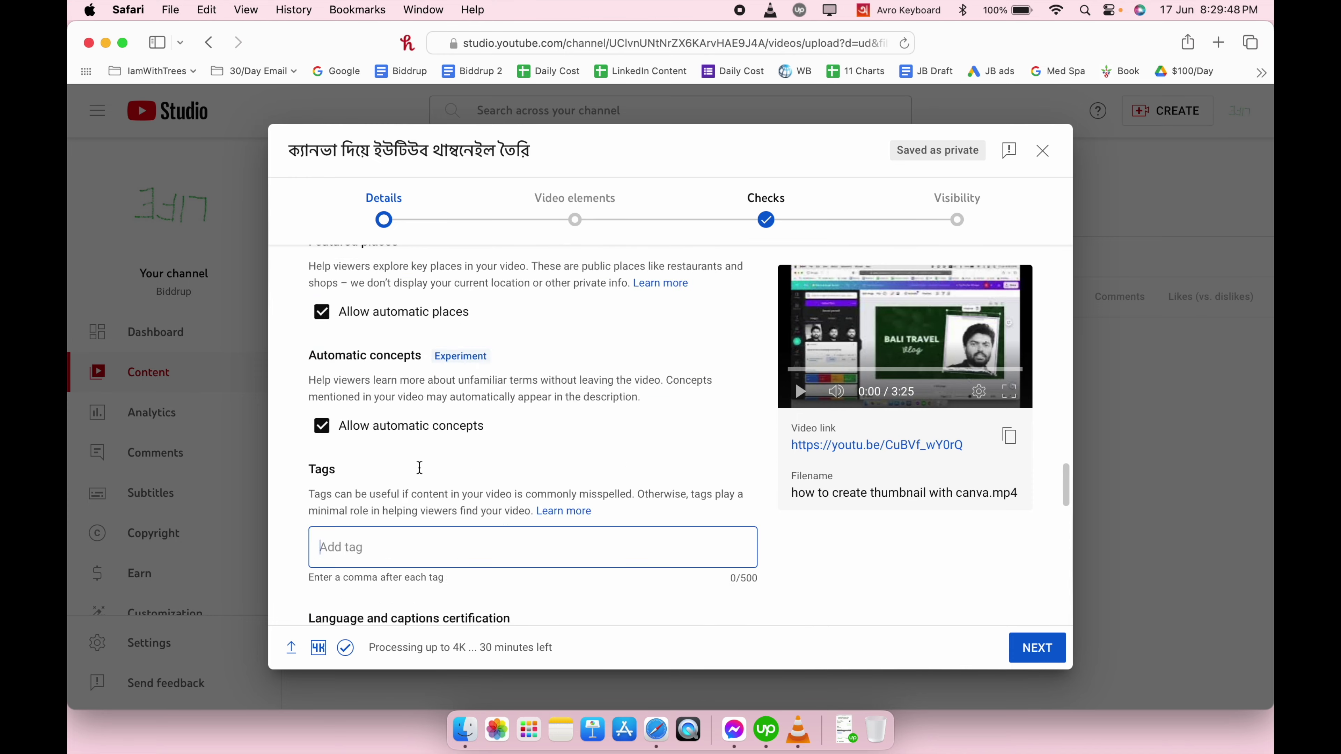
{"action": "left_click_drag", "start_coordinate": [435, 479], "coordinate": [311, 418]}
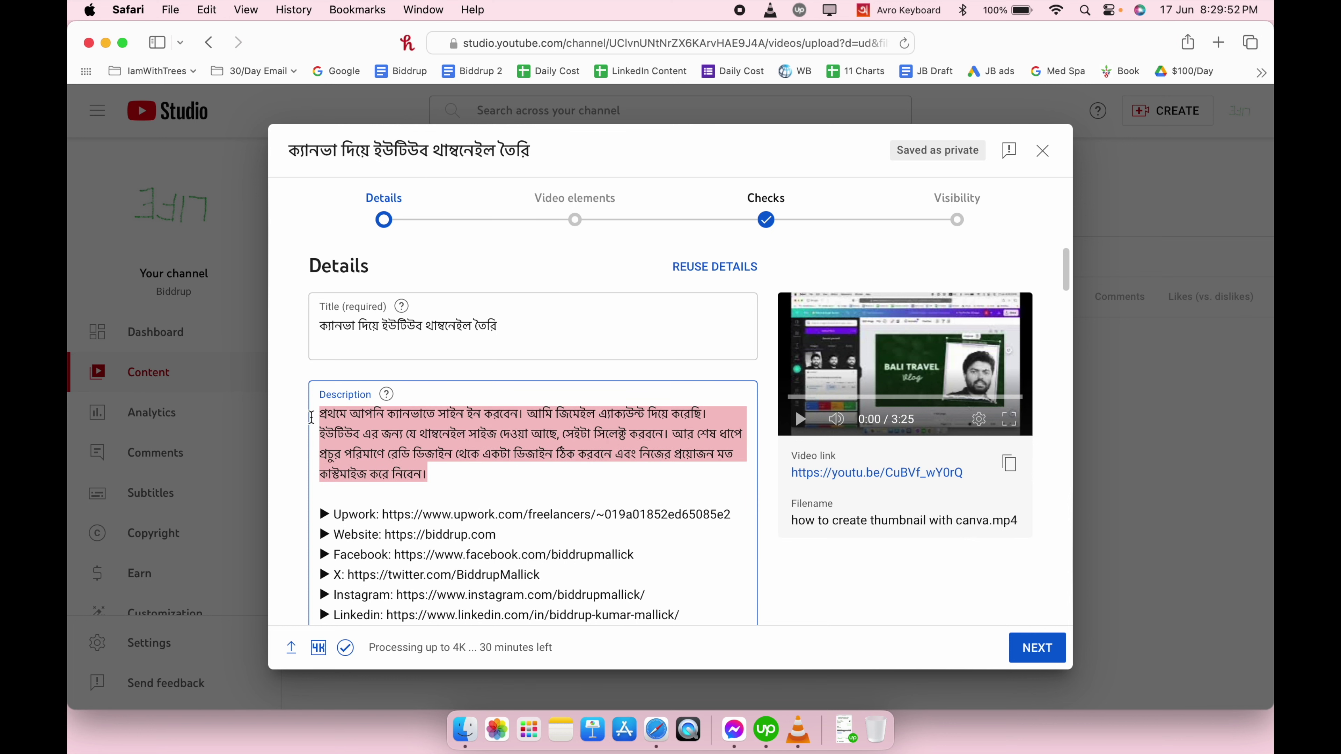
{"action": "key", "text": "super+c"}
Open ChatGPT in a new browser tab, with the keyboard input switched to English.
{"action": "key", "text": "super+t"}
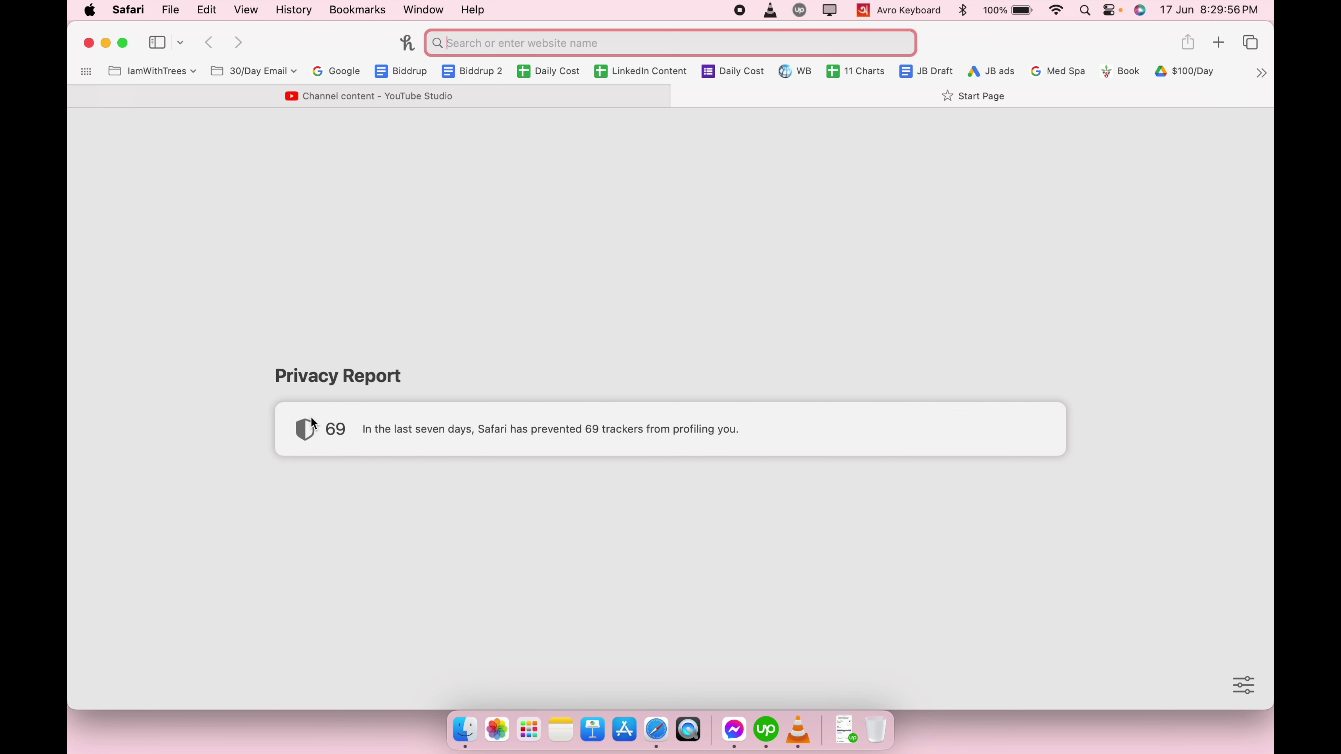
{"action": "key", "text": "ctrl+space"}
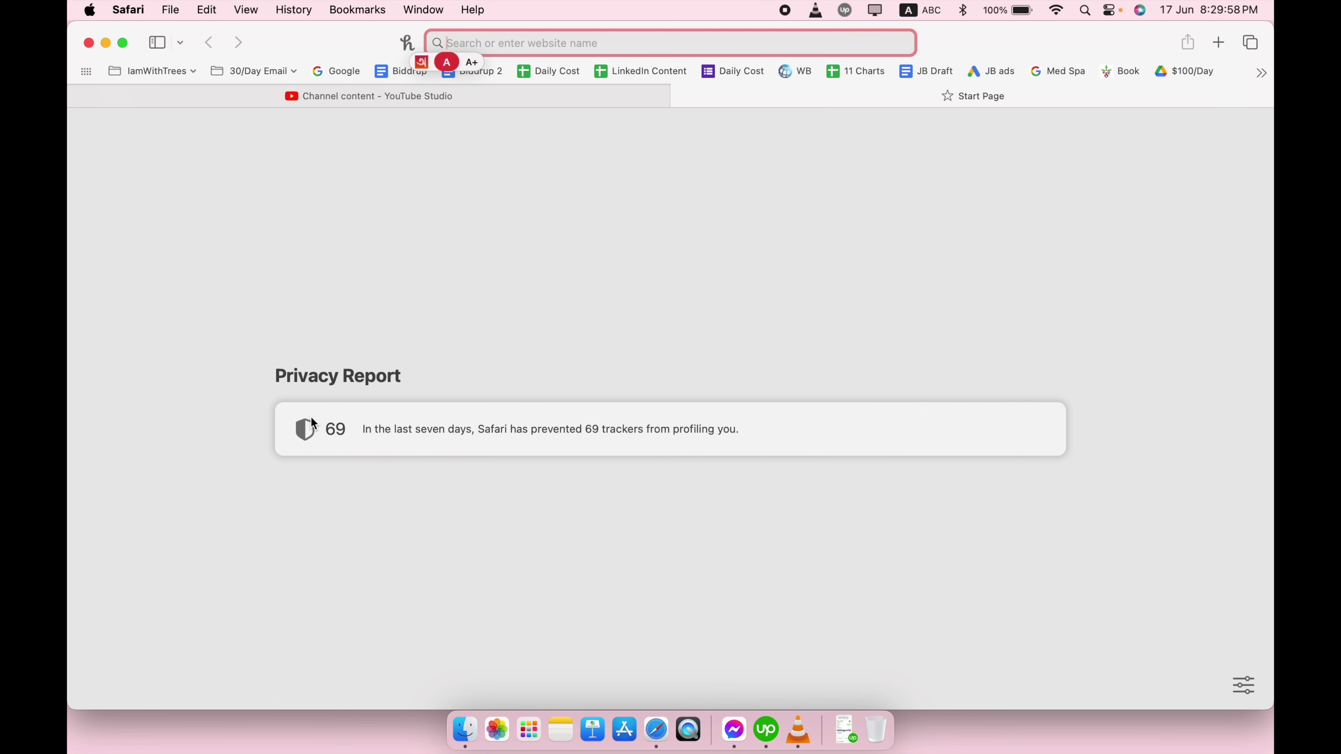
{"action": "type", "text": "can"}
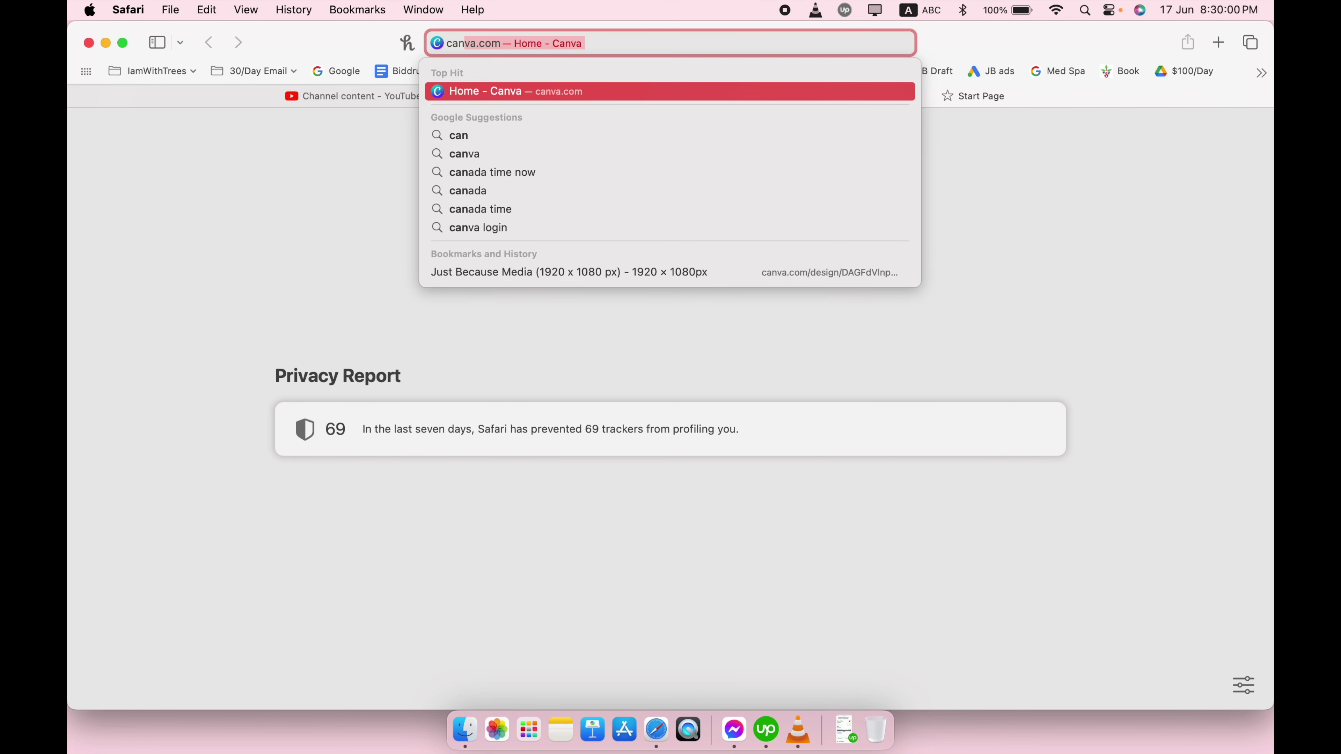
{"action": "key", "text": "BackSpace"}
{"action": "key", "text": "BackSpace"}
{"action": "type", "text": "hat"}
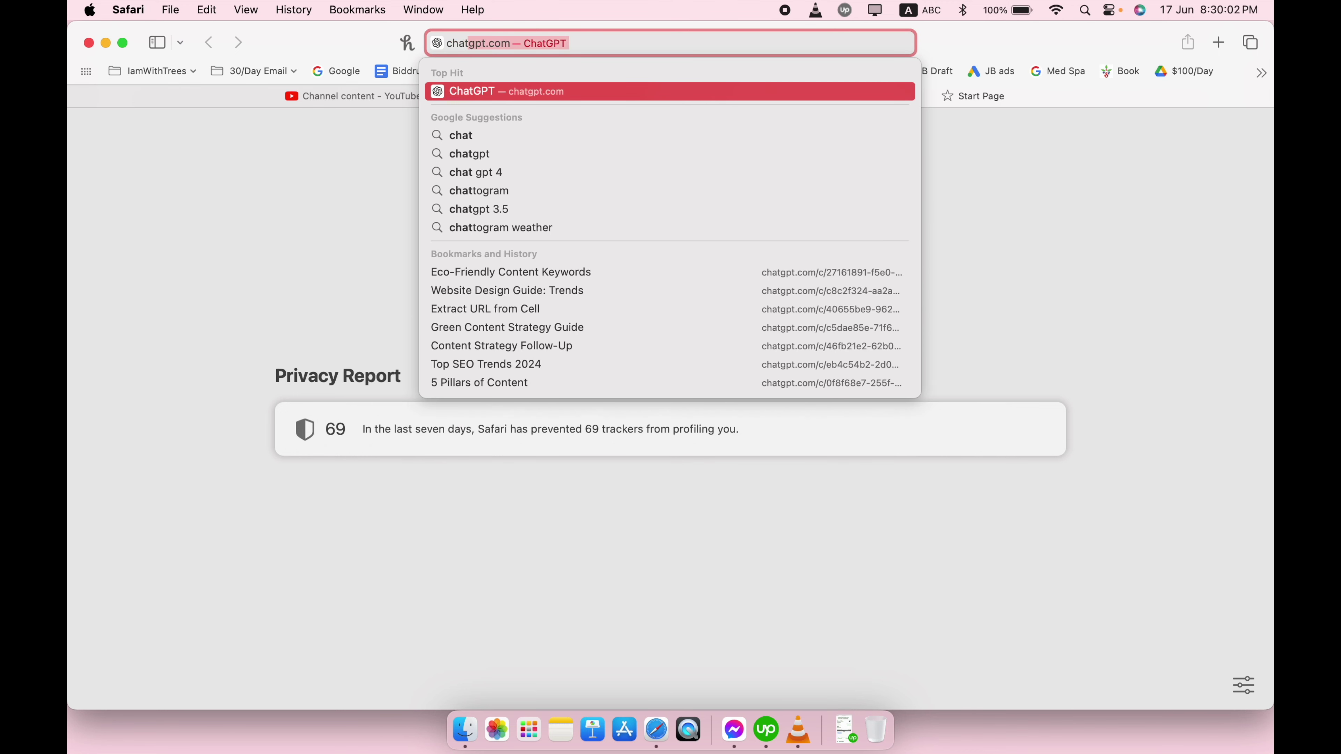
{"action": "key", "text": "Return"}
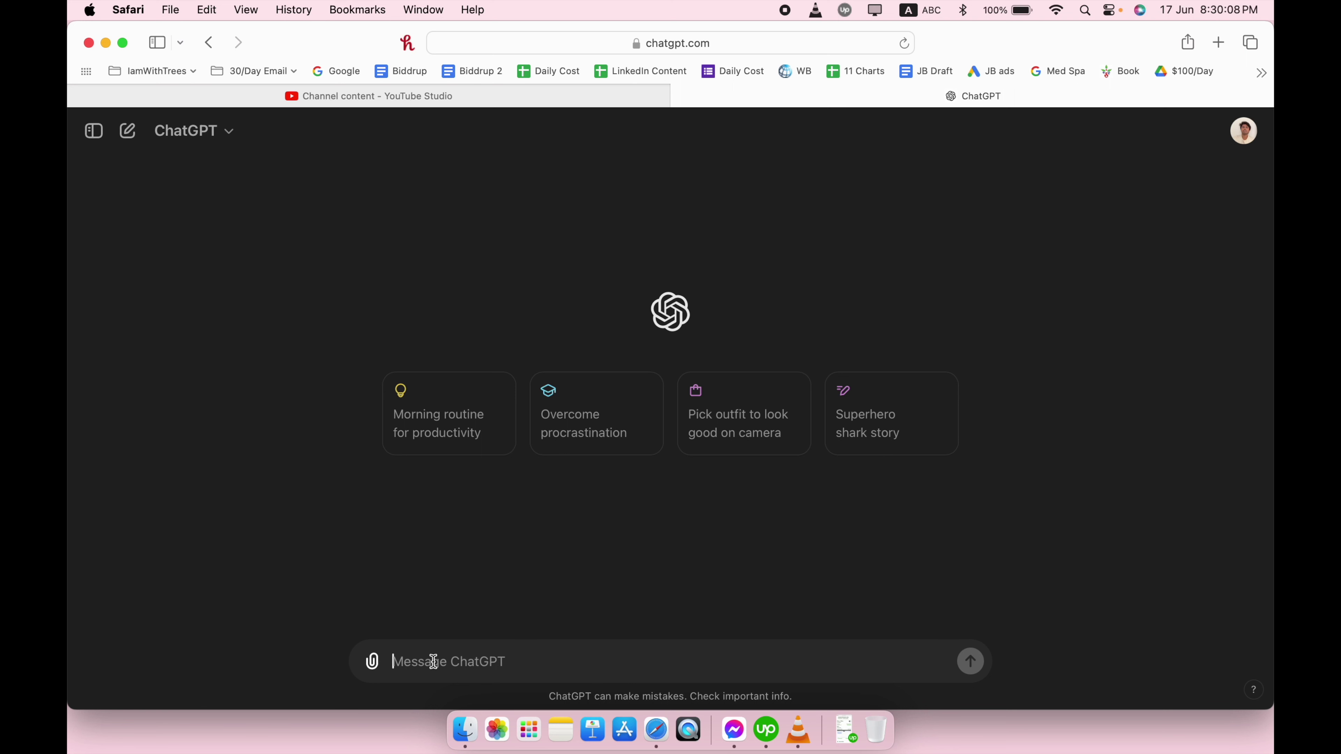
Ask ChatGPT to "write 20 relevant tags for this video", followed by the copied description in quotation marks.
{"action": "type", "text": "write 20"}
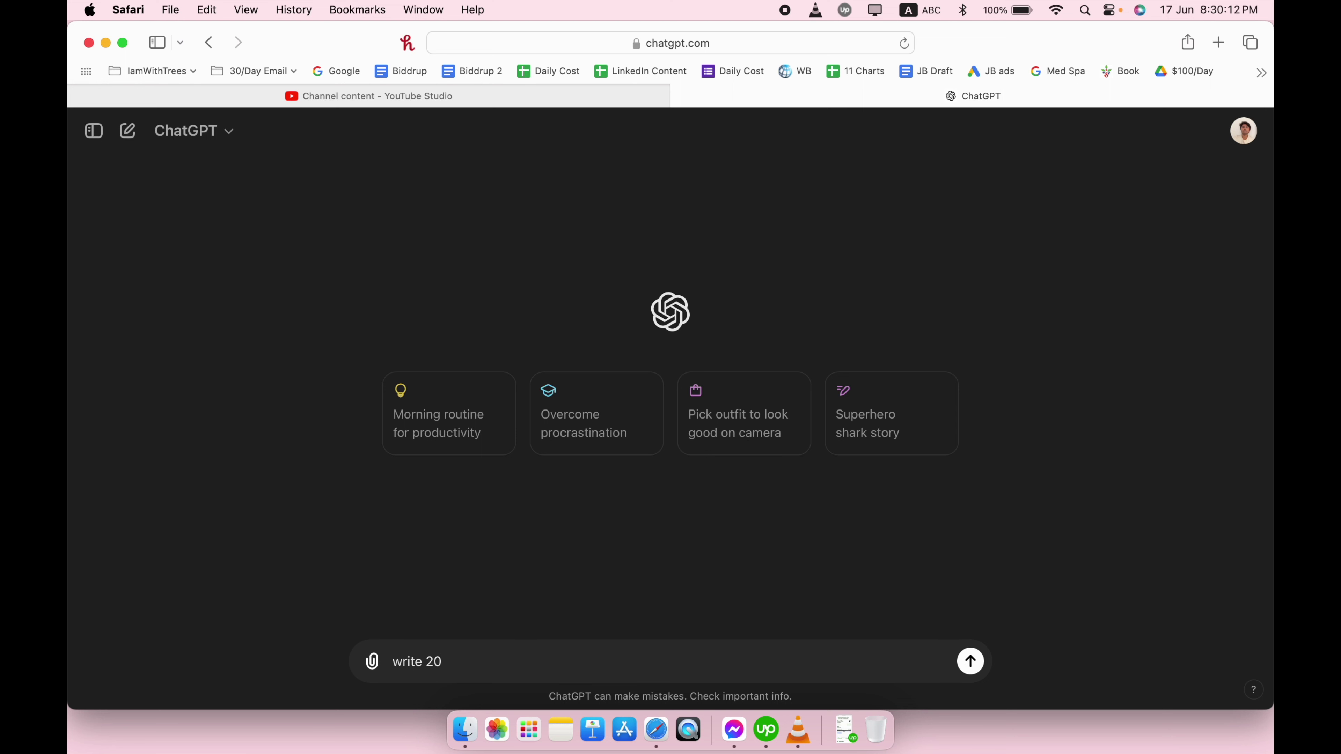
{"action": "type", "text": " relvent tags for this video \""}
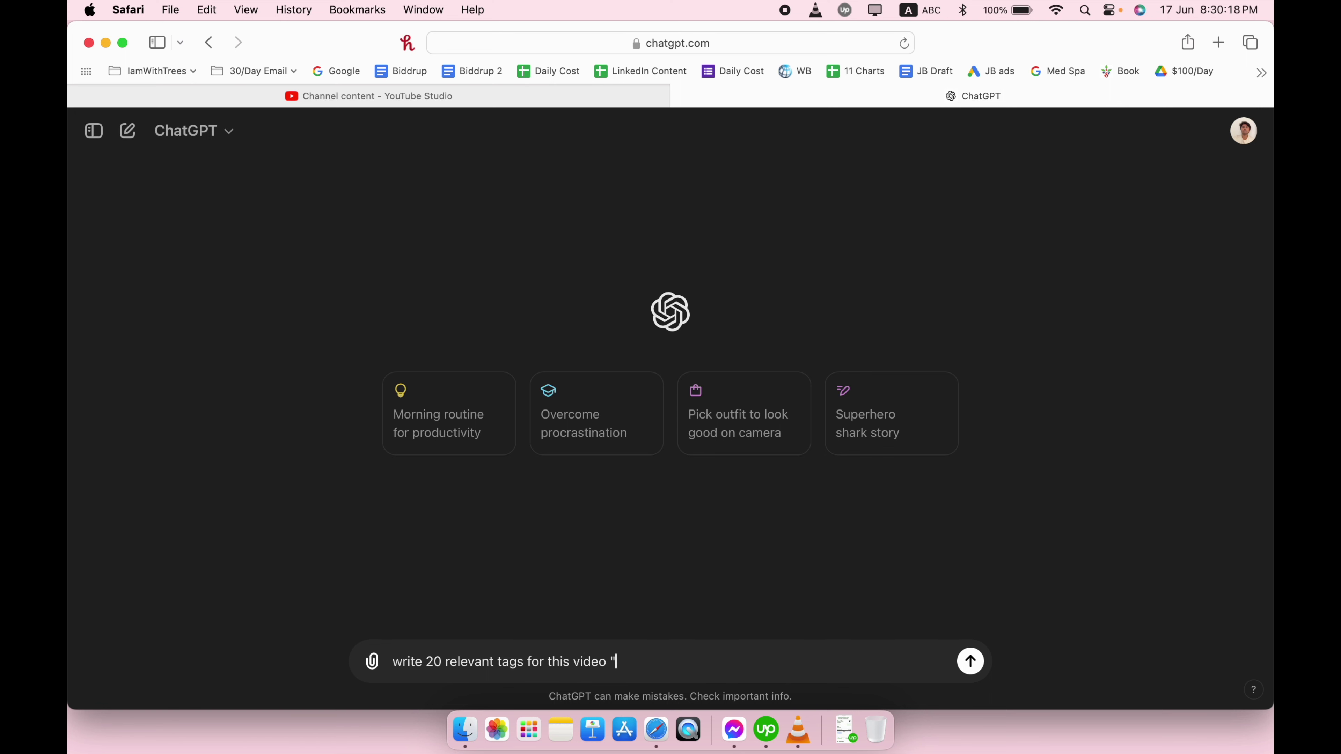
{"action": "key", "text": "super+v"}
{"action": "type", "text": "\""}
{"action": "key", "text": "Return"}
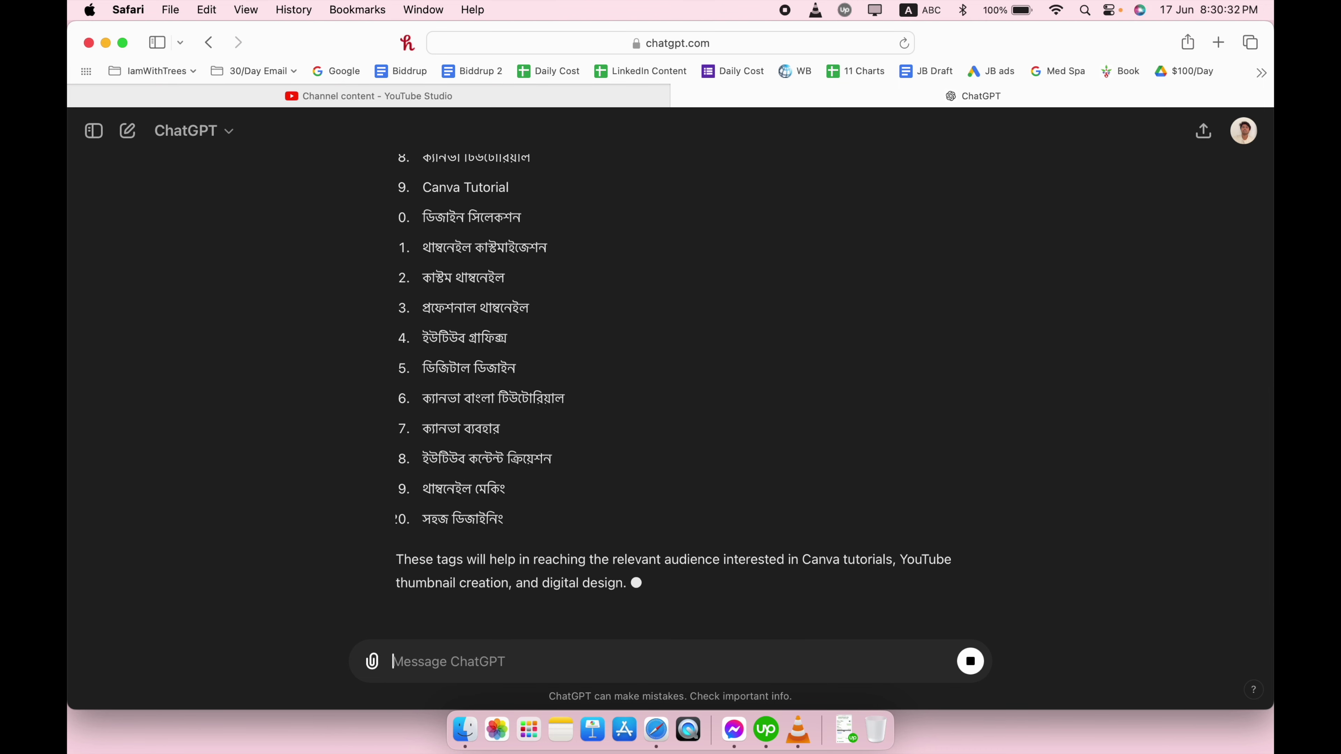
Send ChatGPT the follow-up request "write them like a plain text, with coma separate tags.".
{"action": "type", "text": "w"}
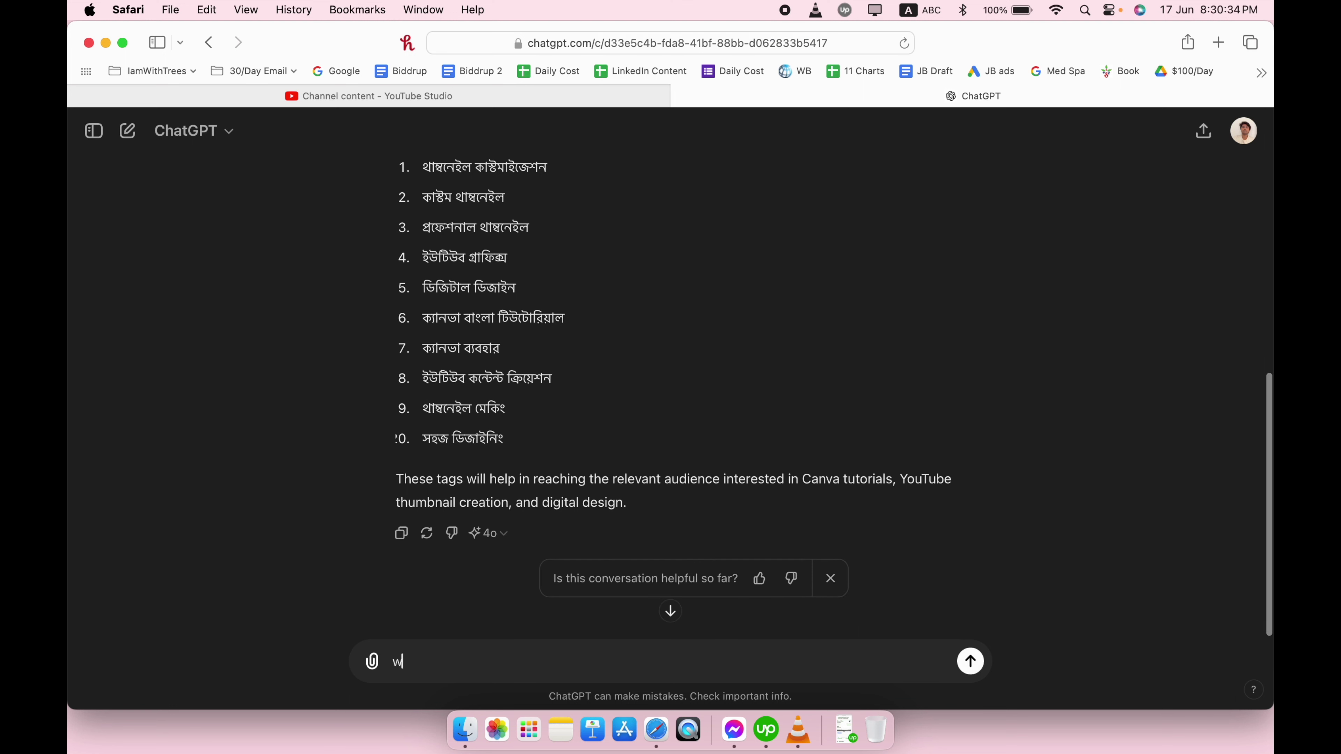
{"action": "type", "text": "rite them"}
{"action": "key", "text": "BackSpace"}
{"action": "type", "text": "em like a plain text"}
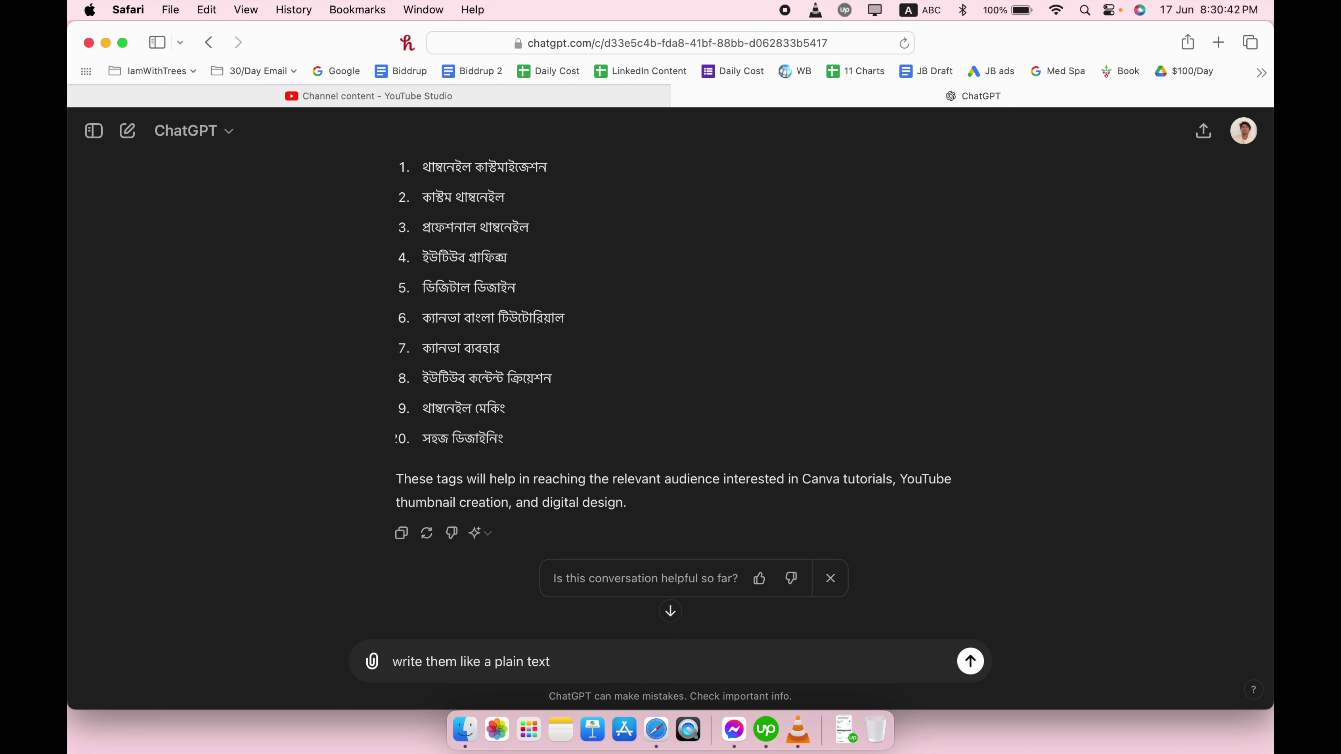
{"action": "type", "text": "coma separate tags."}
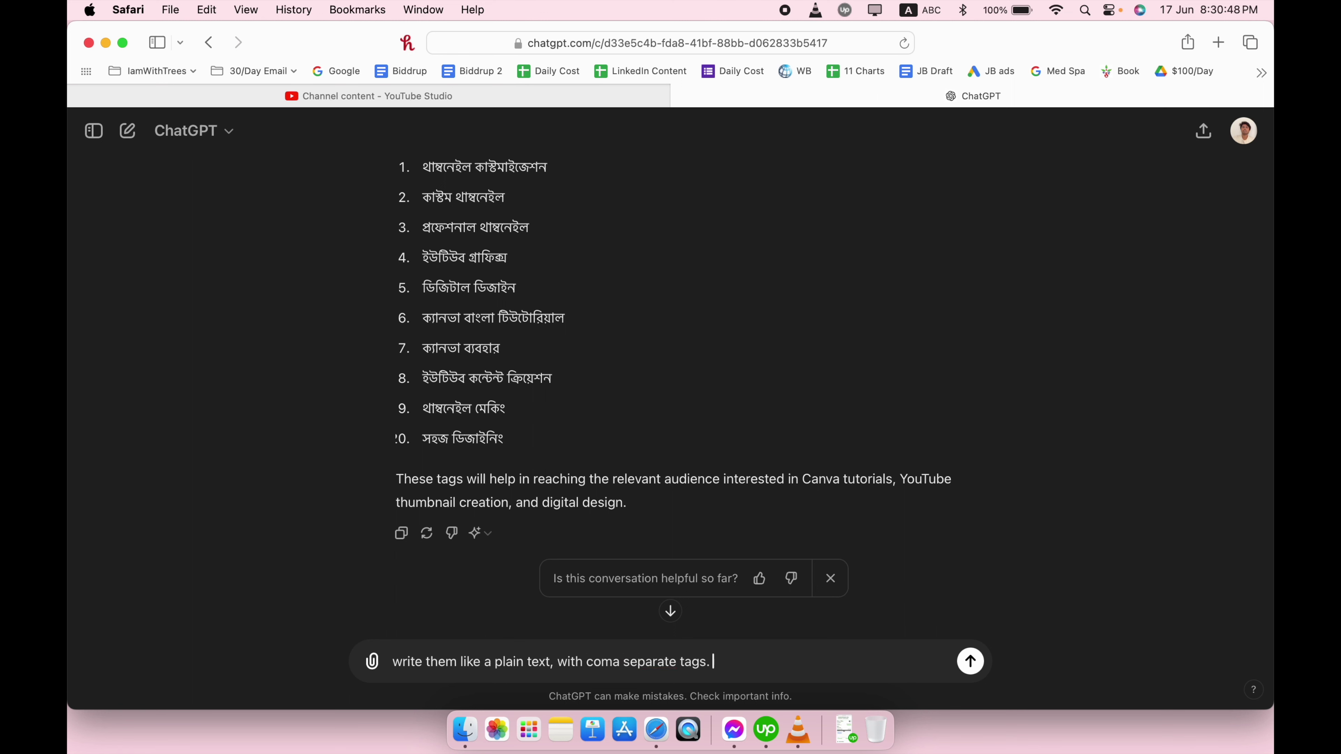
{"action": "key", "text": "Return"}
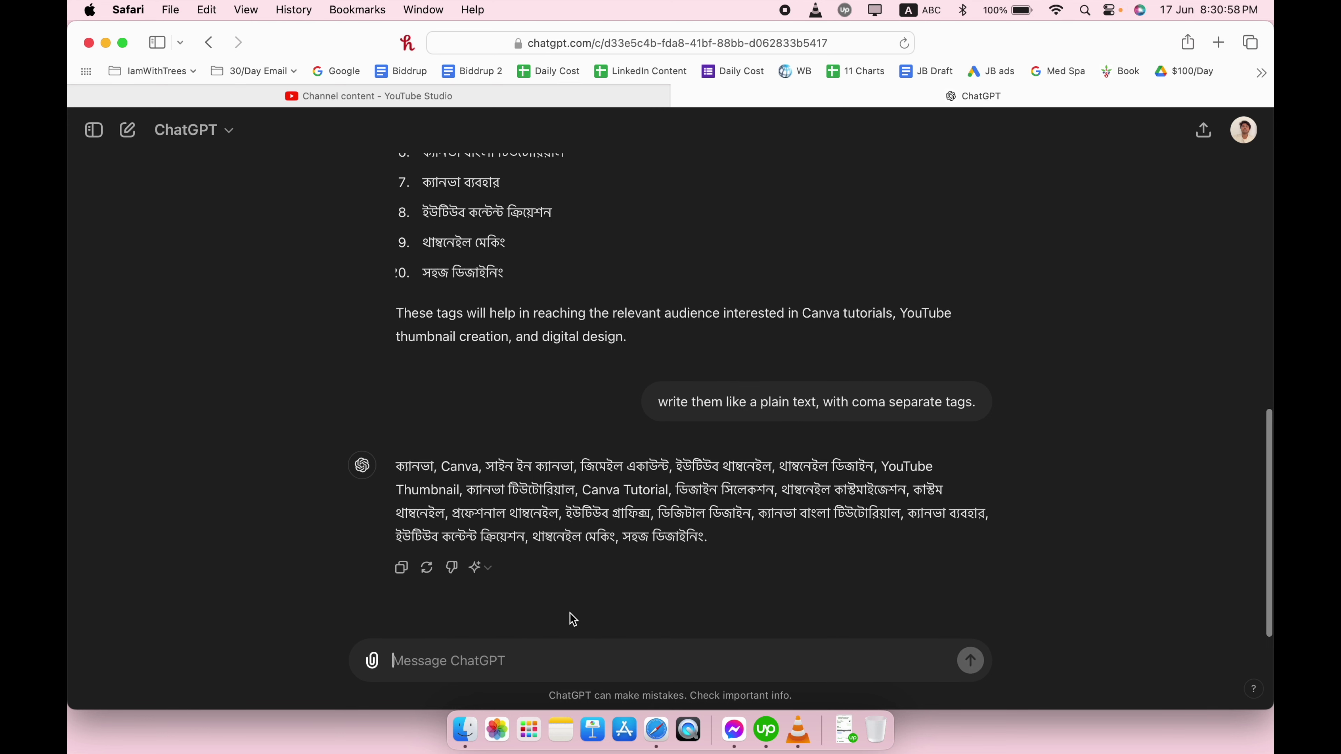
Copy ChatGPT's comma-separated tag list and switch back to the video's upload details in YouTube Studio.
{"action": "left_click", "coordinate": [403, 570]}
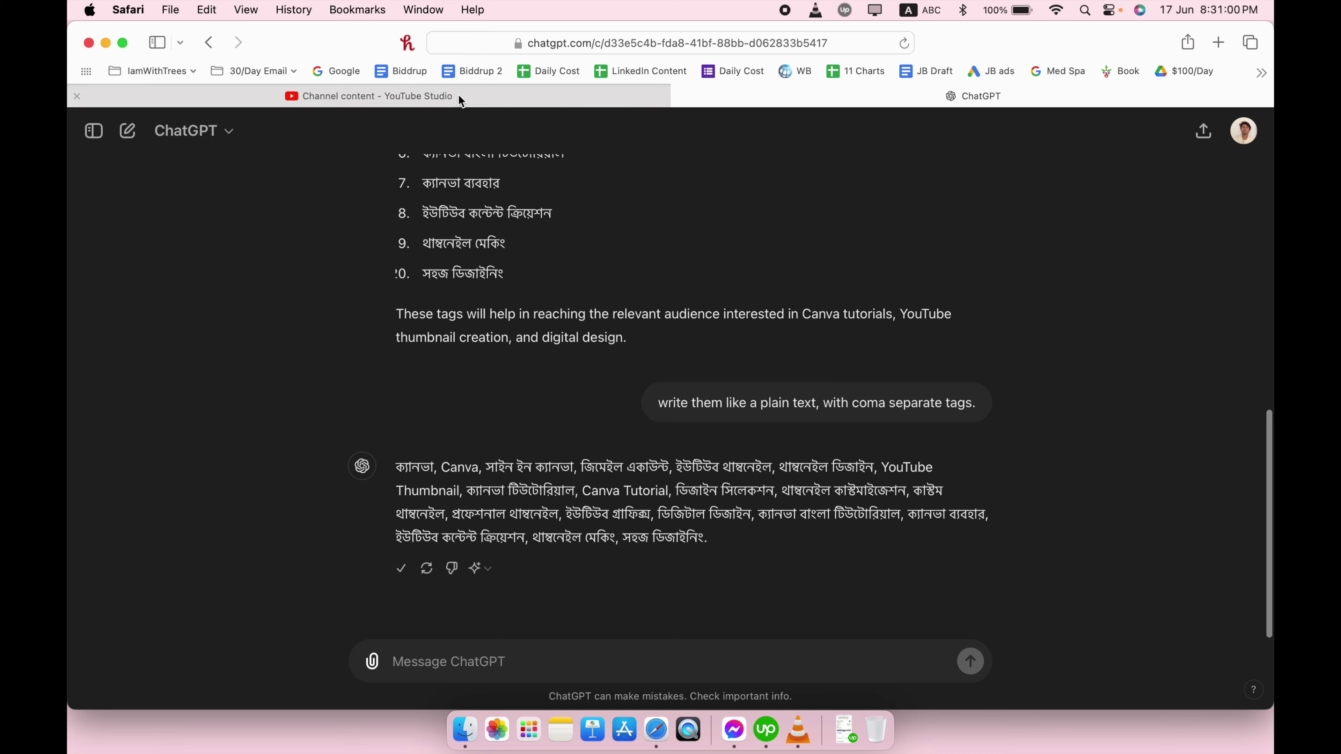
{"action": "left_click", "coordinate": [458, 98]}
{"action": "scroll", "coordinate": [406, 564], "scroll_direction": "down", "scroll_amount": 20}
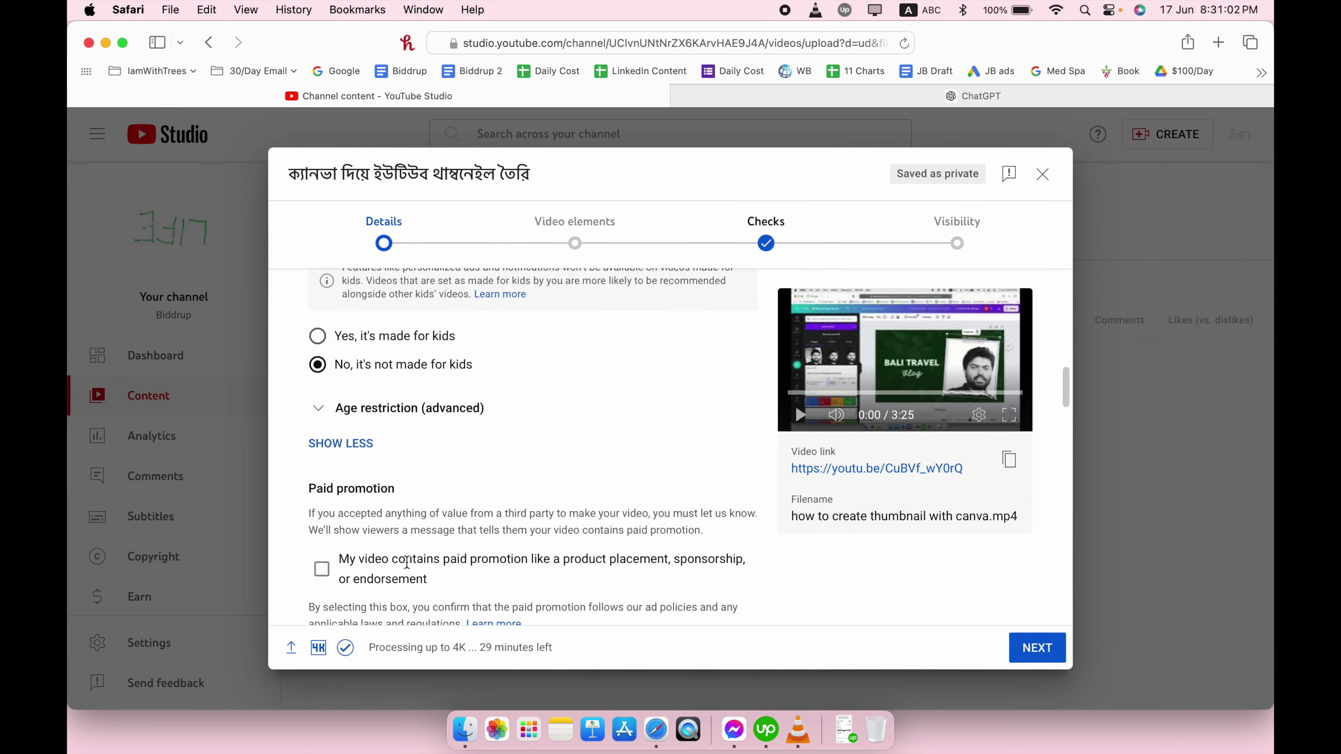
Paste the copied comma-separated Bengali tag list into the video's tags.
{"action": "scroll", "coordinate": [407, 564], "scroll_direction": "down", "scroll_amount": 10}
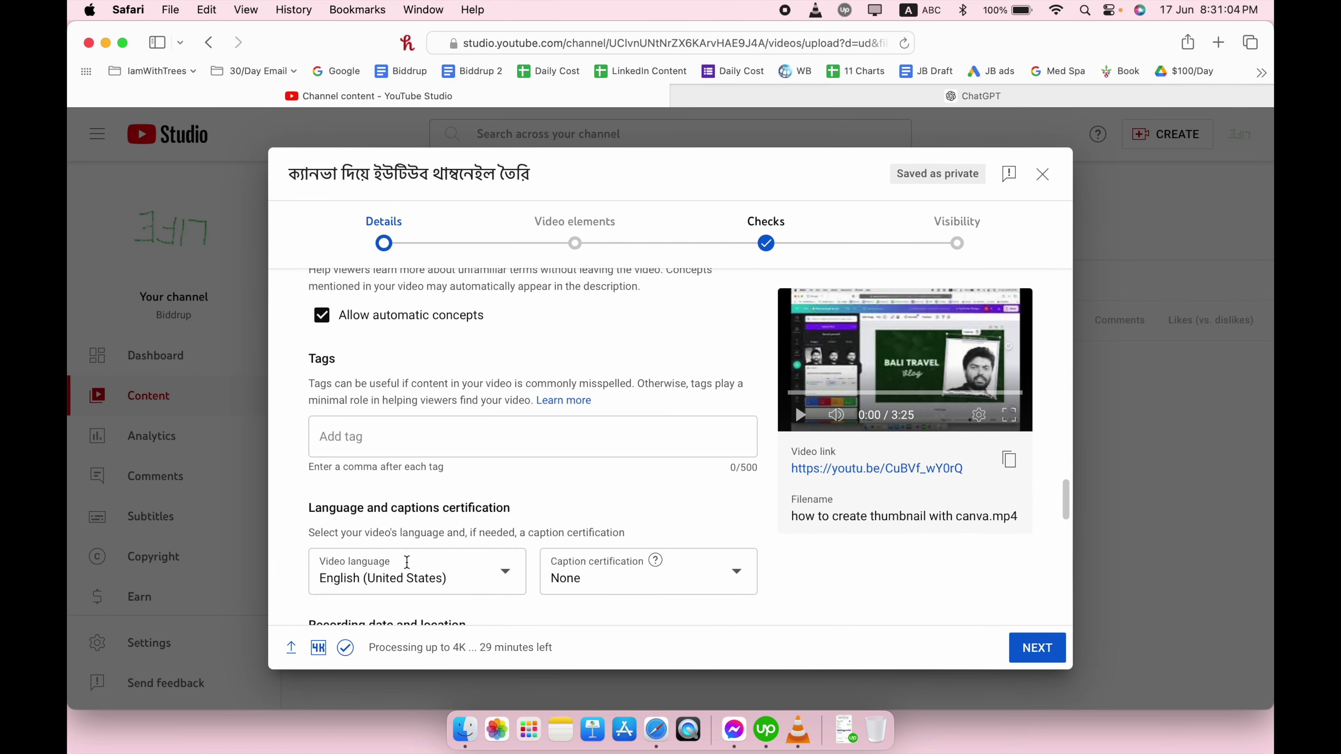
{"action": "left_click", "coordinate": [413, 437]}
{"action": "key", "text": "super+v"}
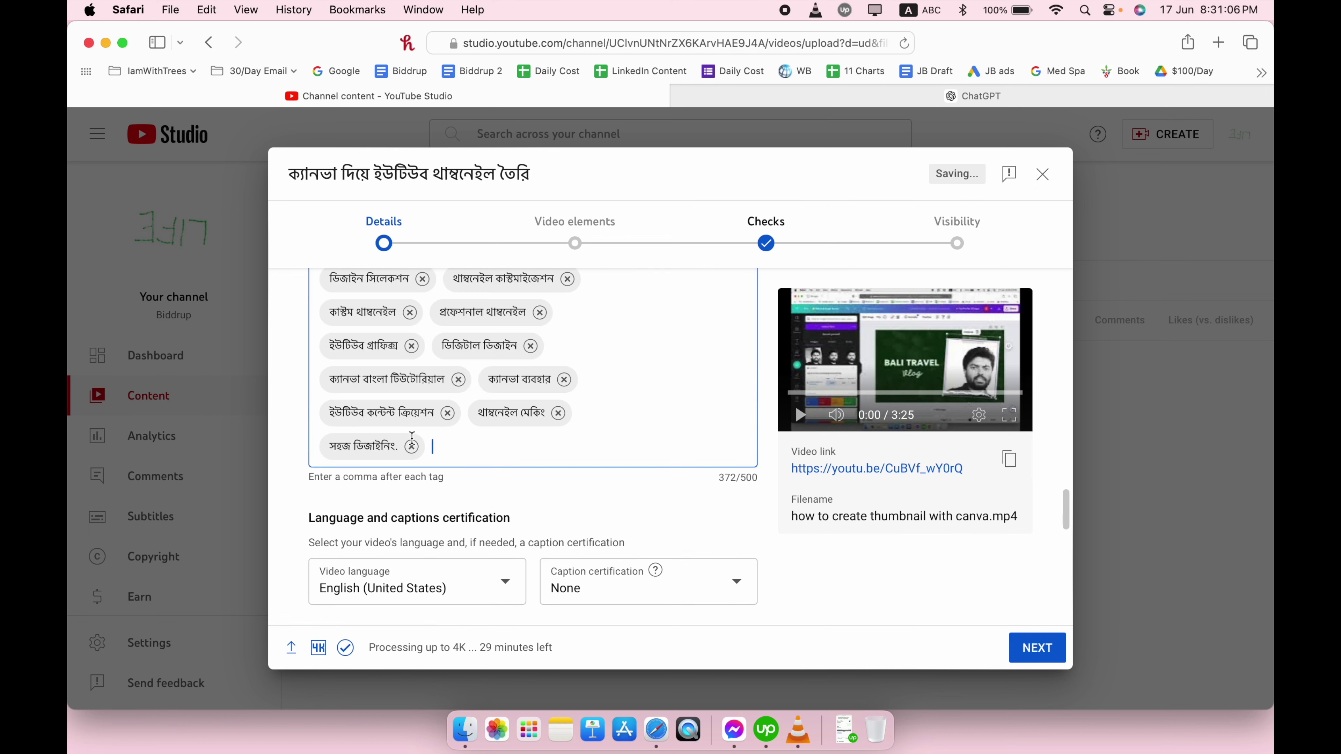
Set the video language to Bangla.
{"action": "scroll", "coordinate": [541, 506], "scroll_direction": "down", "scroll_amount": 3}
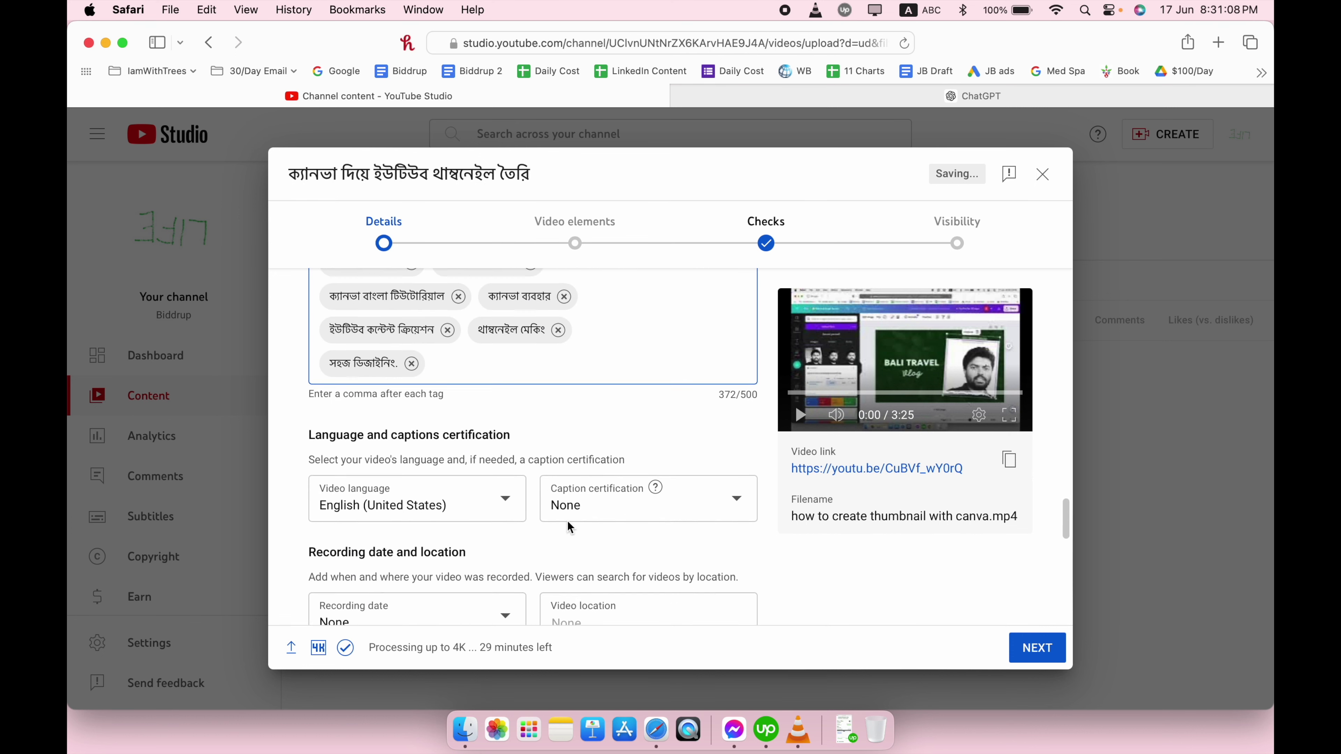
{"action": "left_click", "coordinate": [423, 432]}
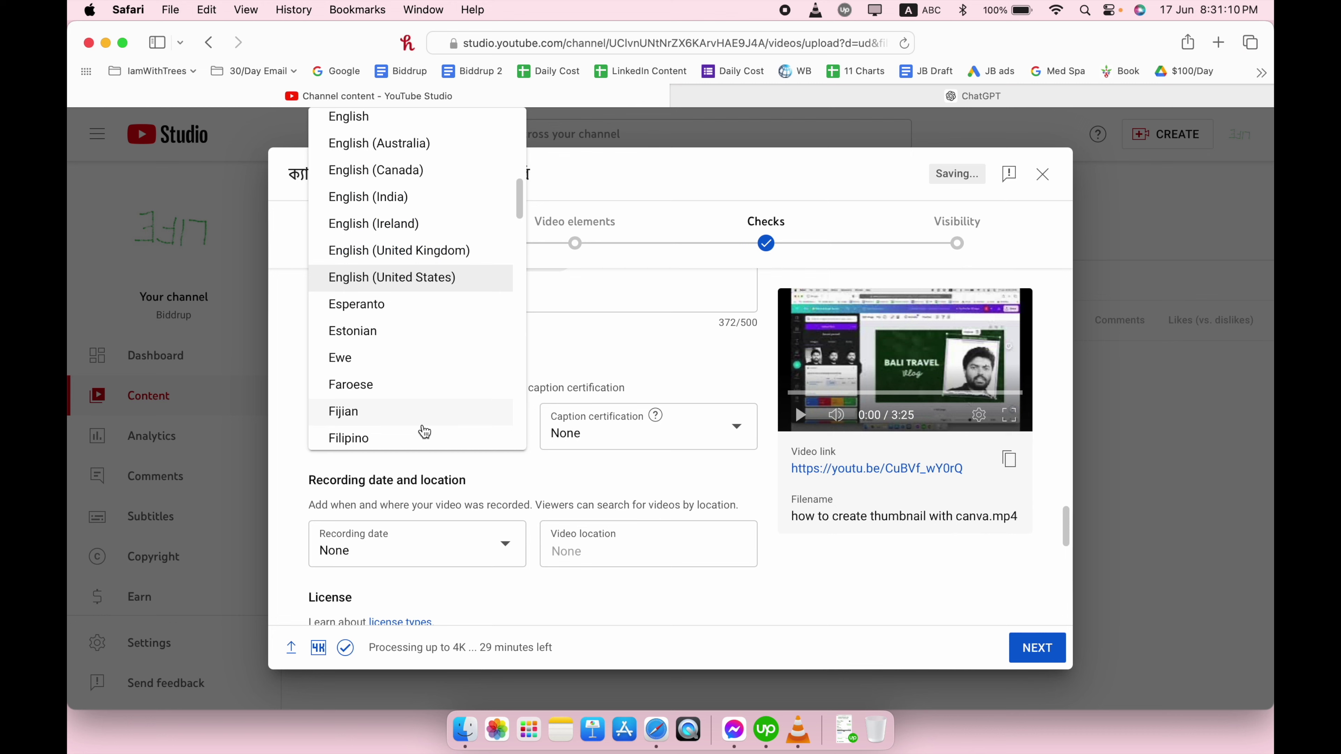
{"action": "scroll", "coordinate": [424, 432], "scroll_direction": "up", "scroll_amount": 15}
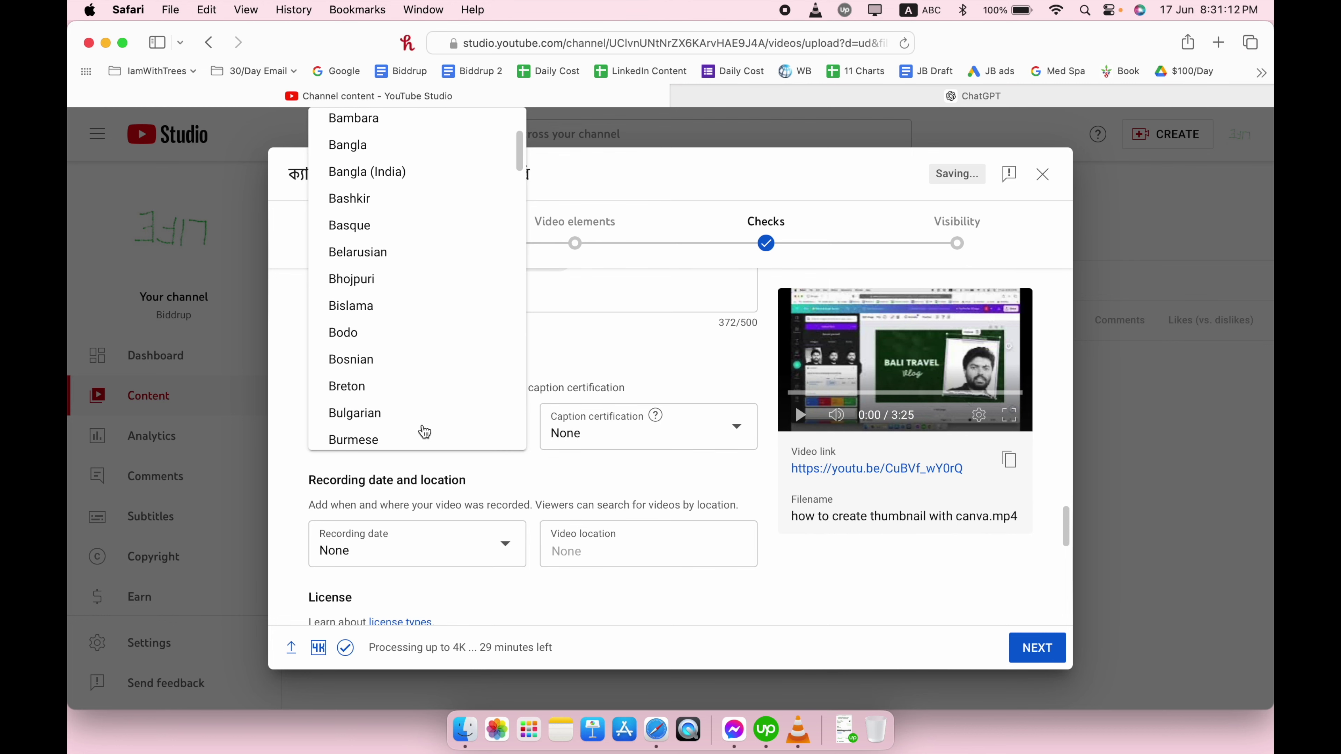
{"action": "left_click", "coordinate": [373, 290]}
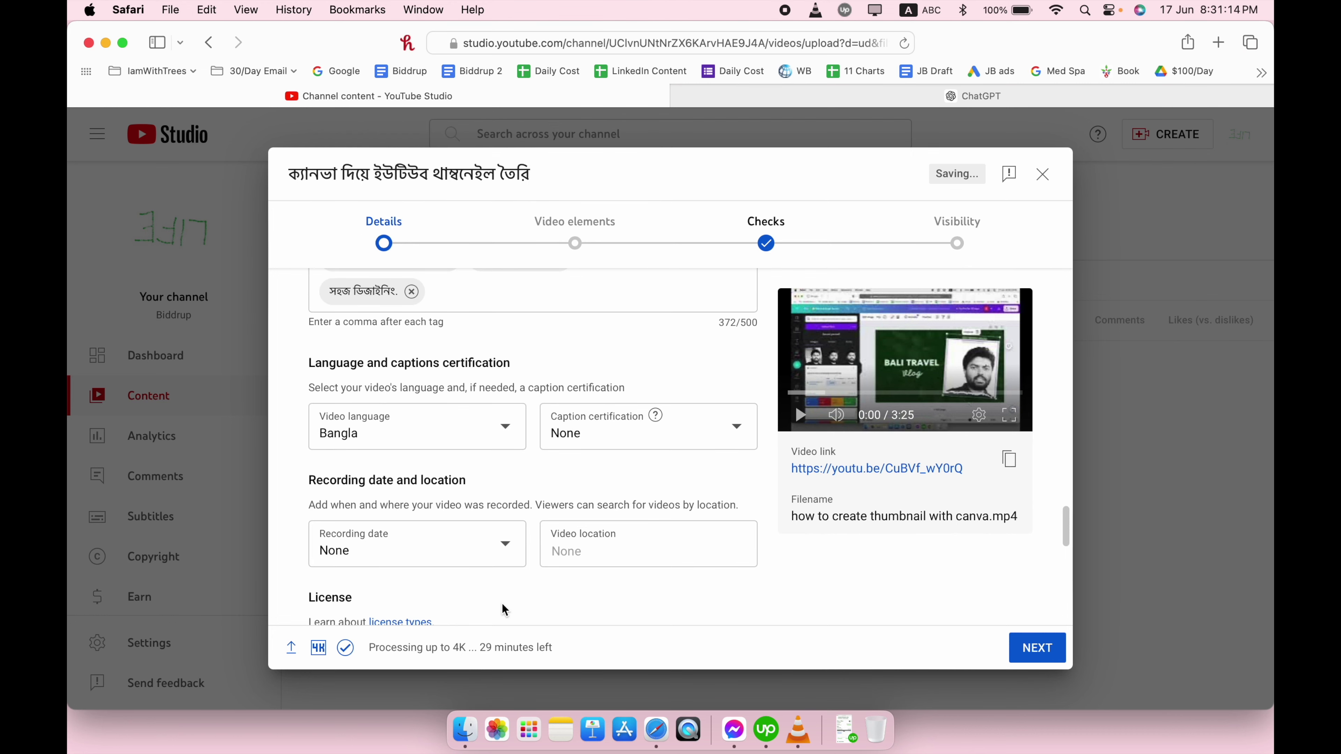
Set the recording date to Jun 17, 2024 and the video location to Bangladesh.
{"action": "scroll", "coordinate": [504, 607], "scroll_direction": "down", "scroll_amount": 3}
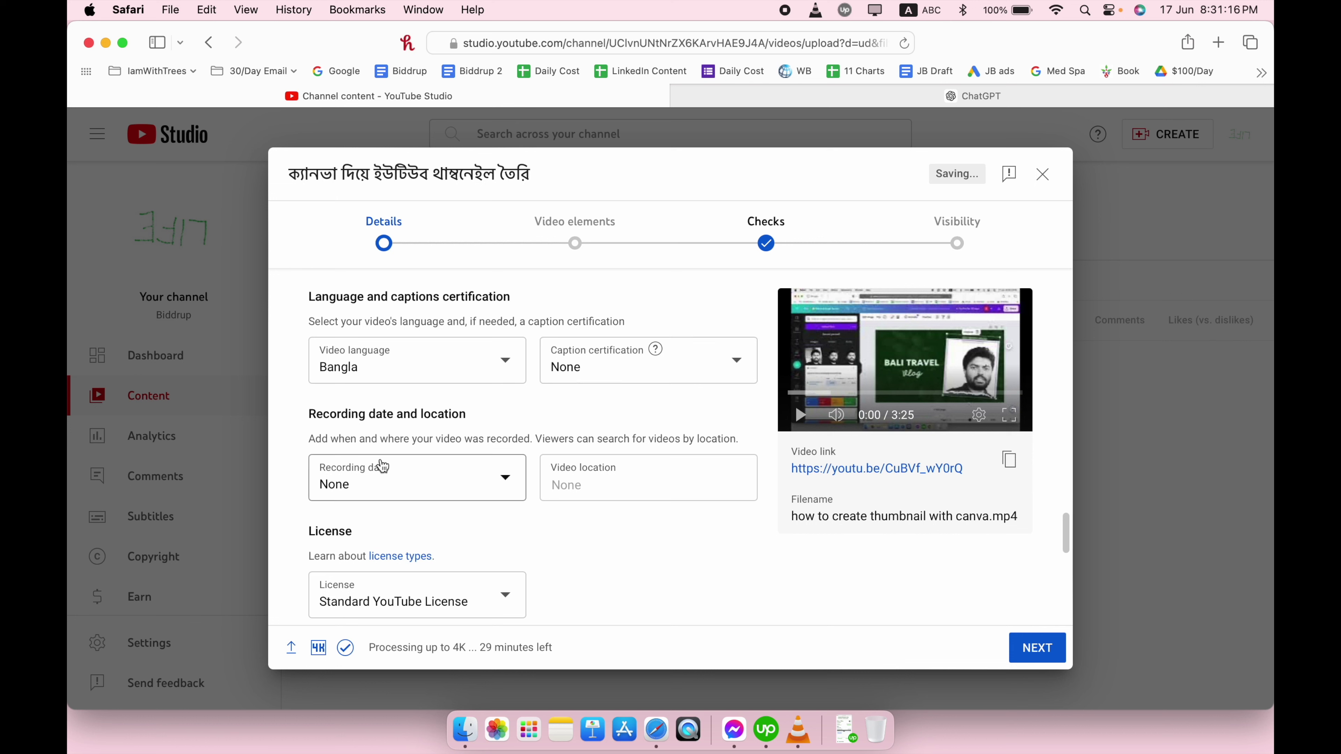
{"action": "left_click", "coordinate": [401, 485]}
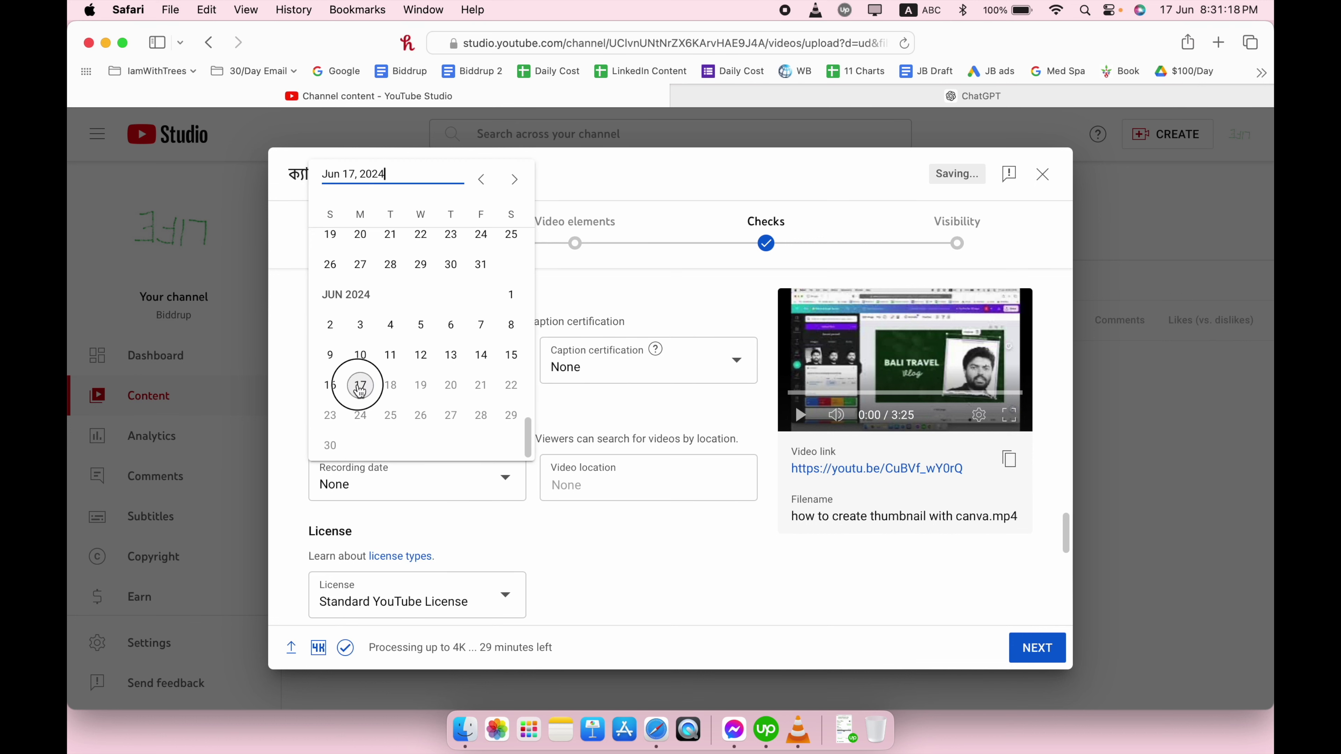
{"action": "left_click", "coordinate": [360, 385]}
{"action": "left_click", "coordinate": [608, 490]}
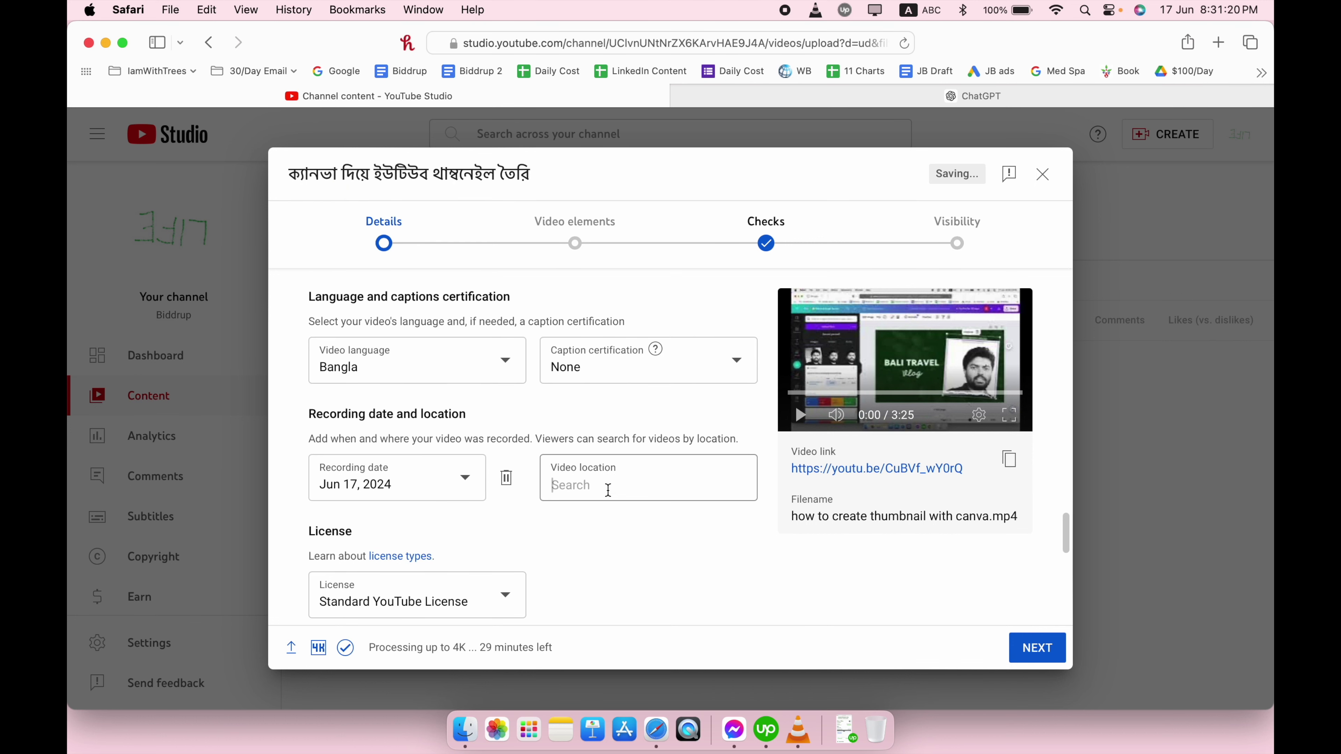
{"action": "type", "text": "ban"}
{"action": "left_click", "coordinate": [914, 410]}
{"action": "left_click", "coordinate": [581, 487]}
{"action": "type", "text": "ba"}
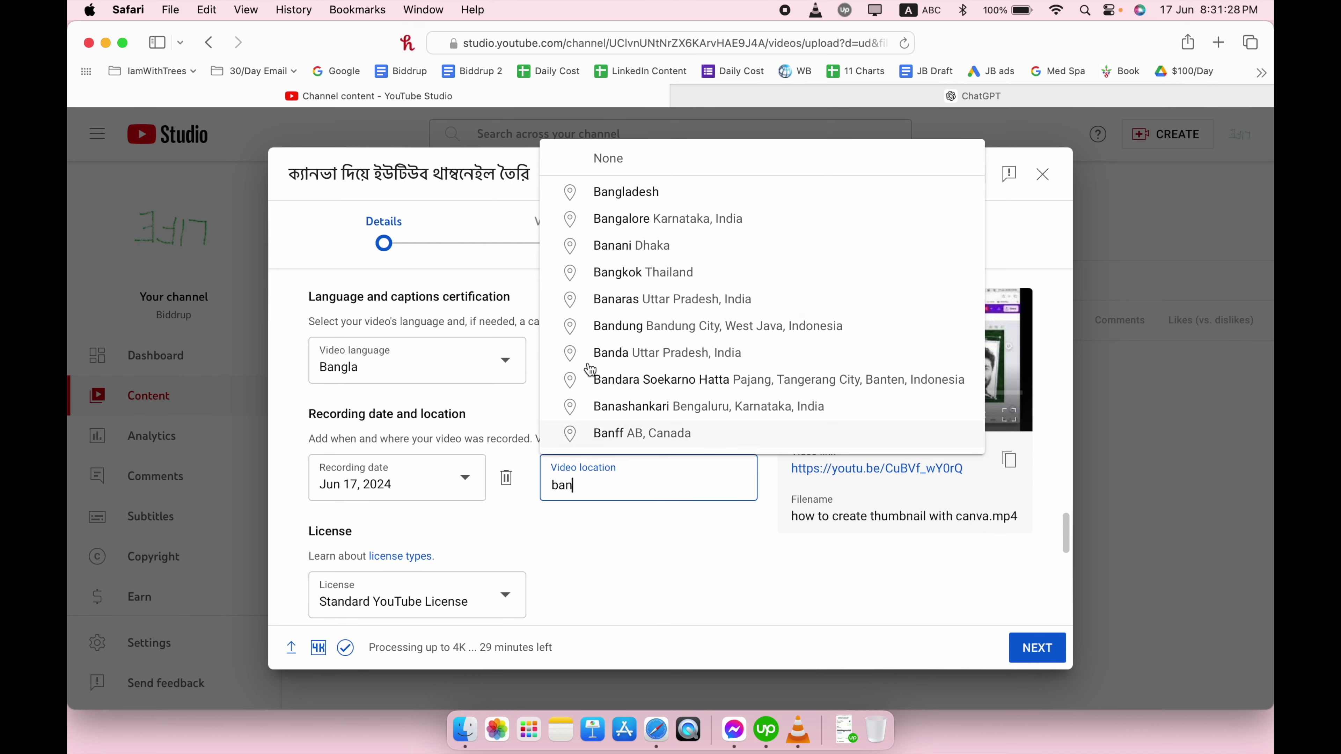
{"action": "left_click", "coordinate": [620, 193]}
Review the license, Shorts remixing, category and comment settings, and advance past the video elements and checks to the Visibility stage.
{"action": "scroll", "coordinate": [410, 497], "scroll_direction": "down", "scroll_amount": 3}
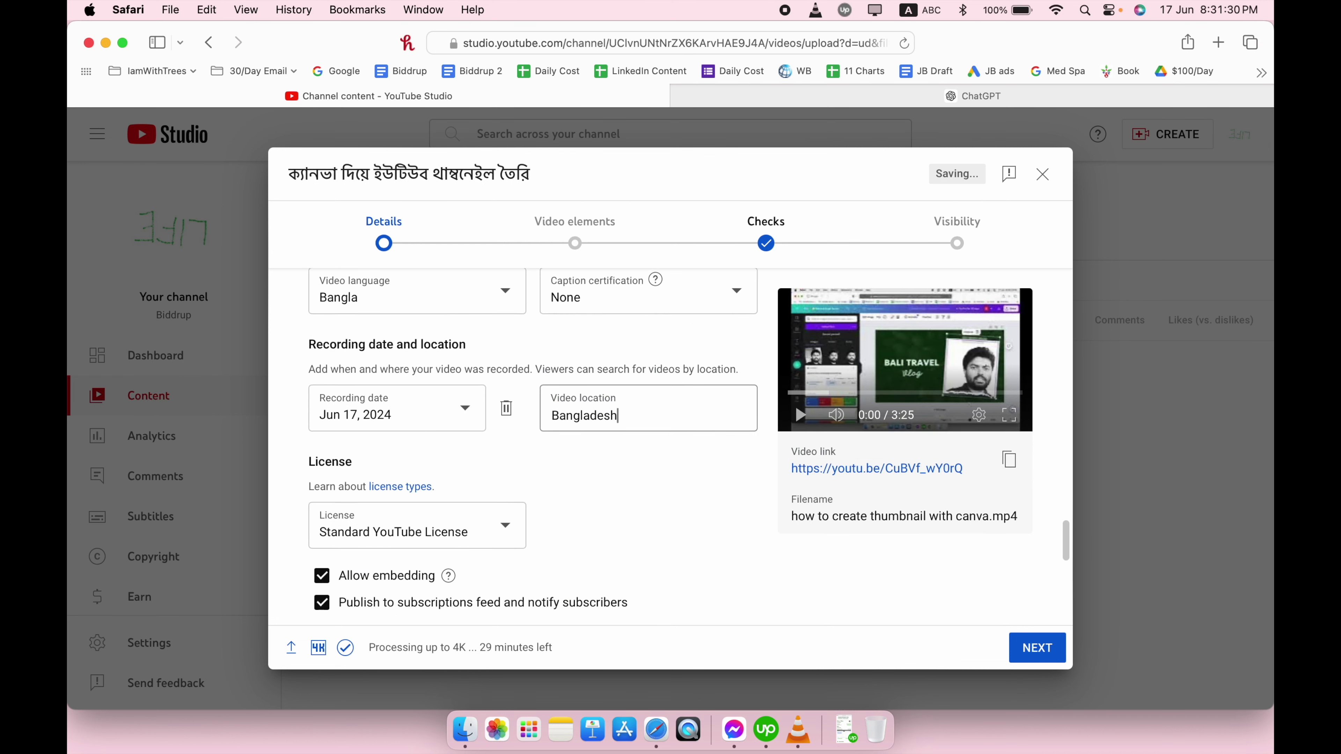
{"action": "scroll", "coordinate": [447, 458], "scroll_direction": "down", "scroll_amount": 3}
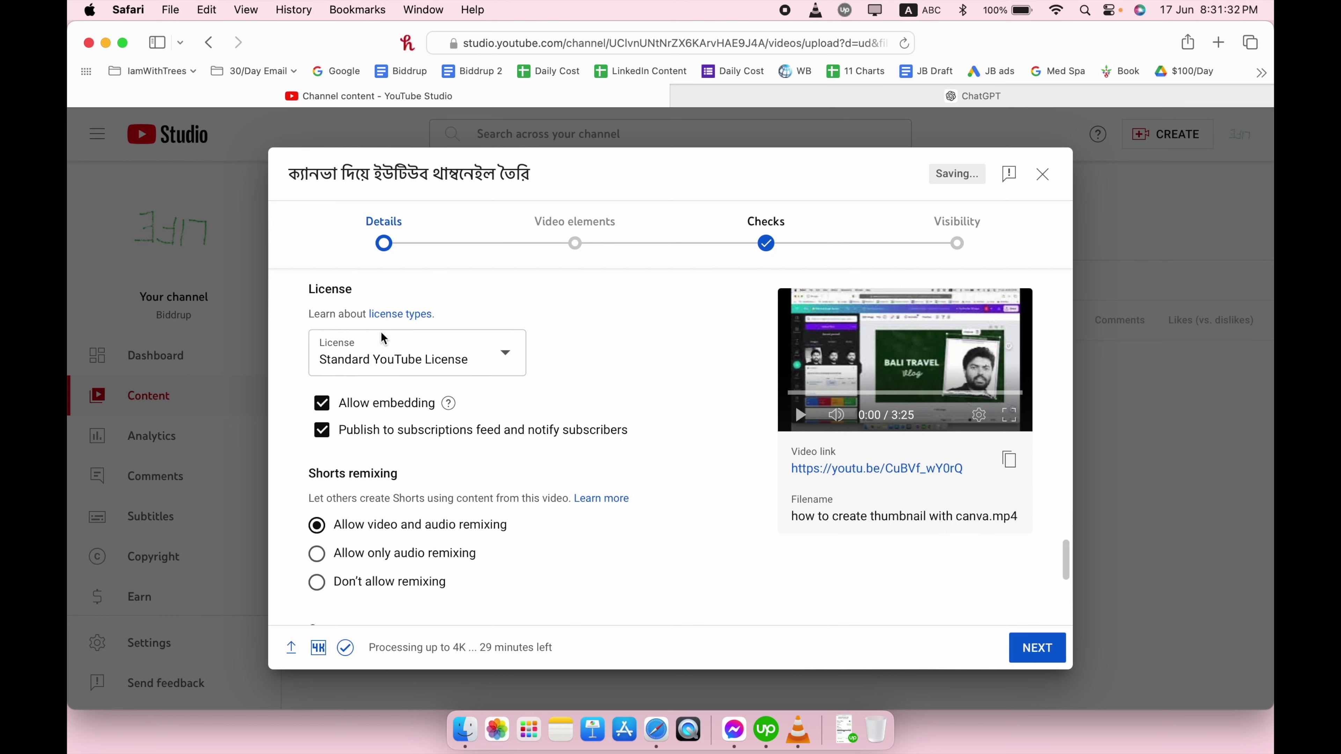
{"action": "scroll", "coordinate": [375, 546], "scroll_direction": "down", "scroll_amount": 4}
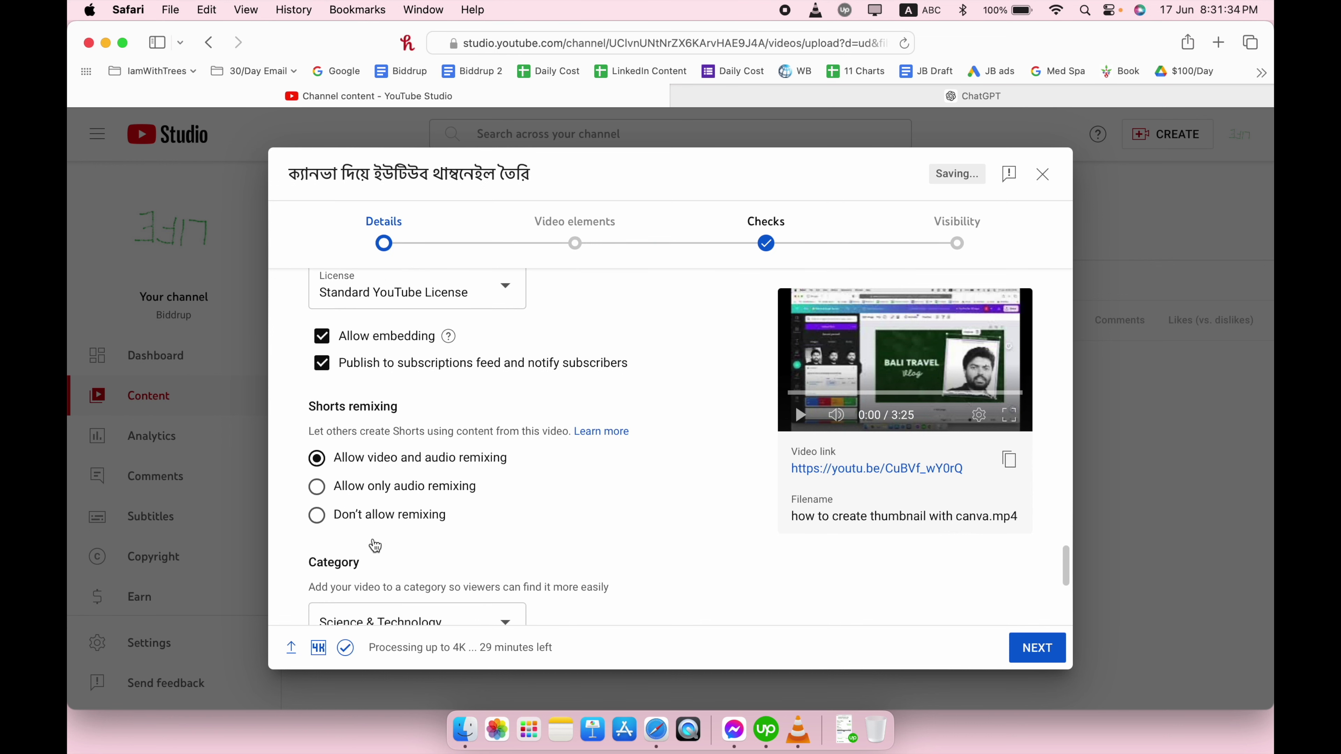
{"action": "scroll", "coordinate": [483, 497], "scroll_direction": "down", "scroll_amount": 4}
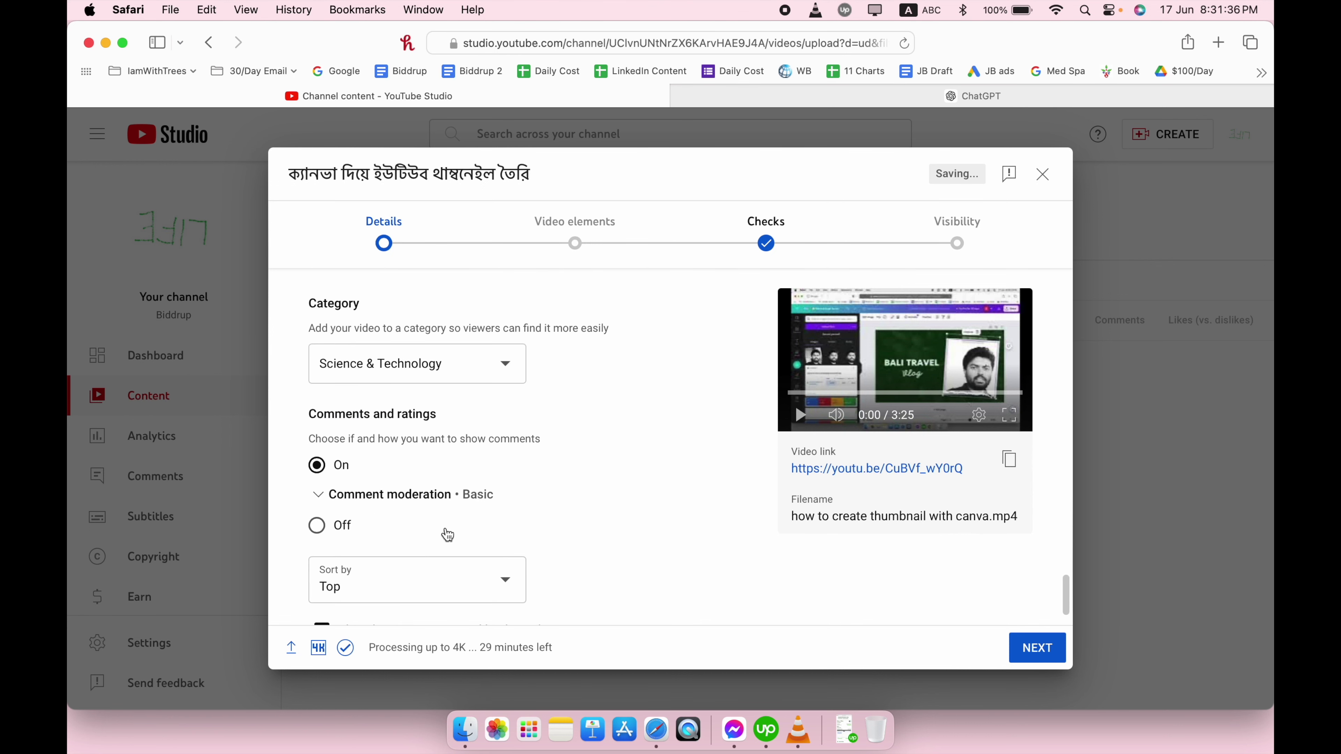
{"action": "scroll", "coordinate": [380, 542], "scroll_direction": "down", "scroll_amount": 2}
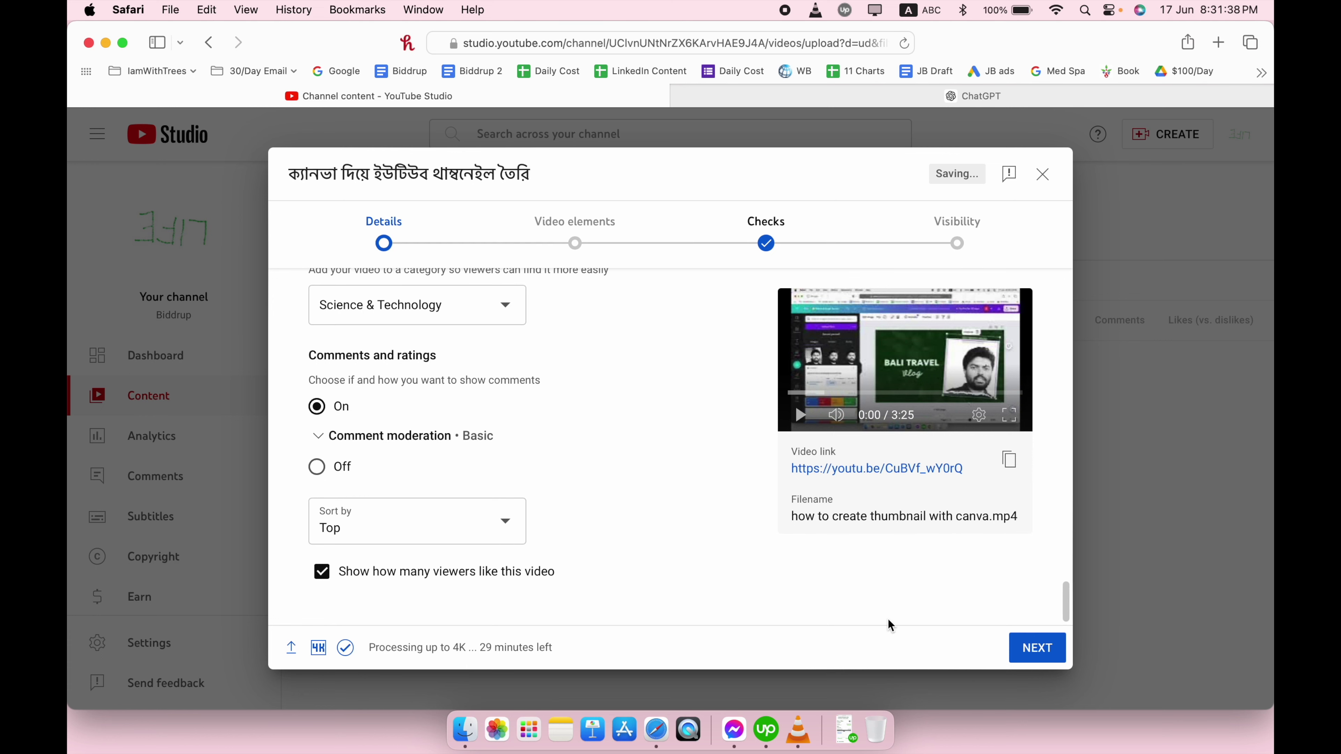
{"action": "left_click", "coordinate": [1020, 652]}
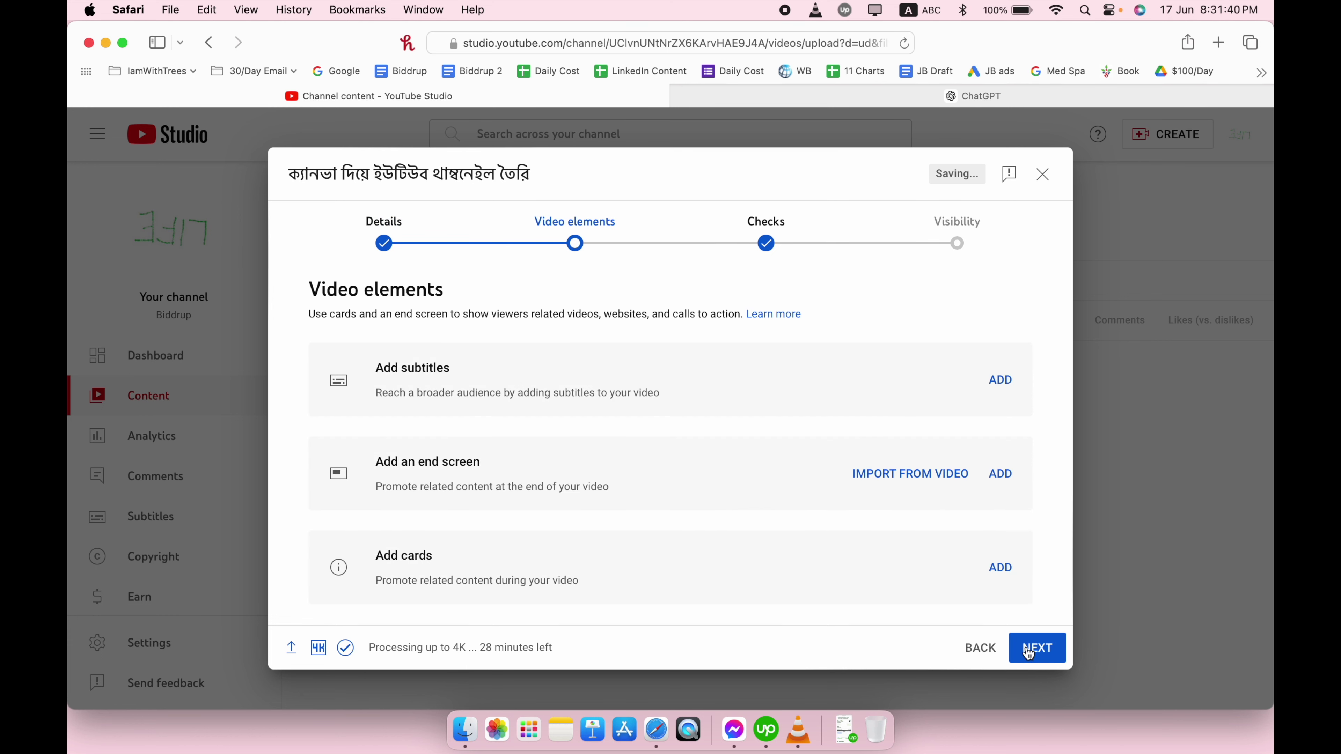
{"action": "left_click", "coordinate": [1027, 653]}
{"action": "left_click", "coordinate": [1027, 653]}
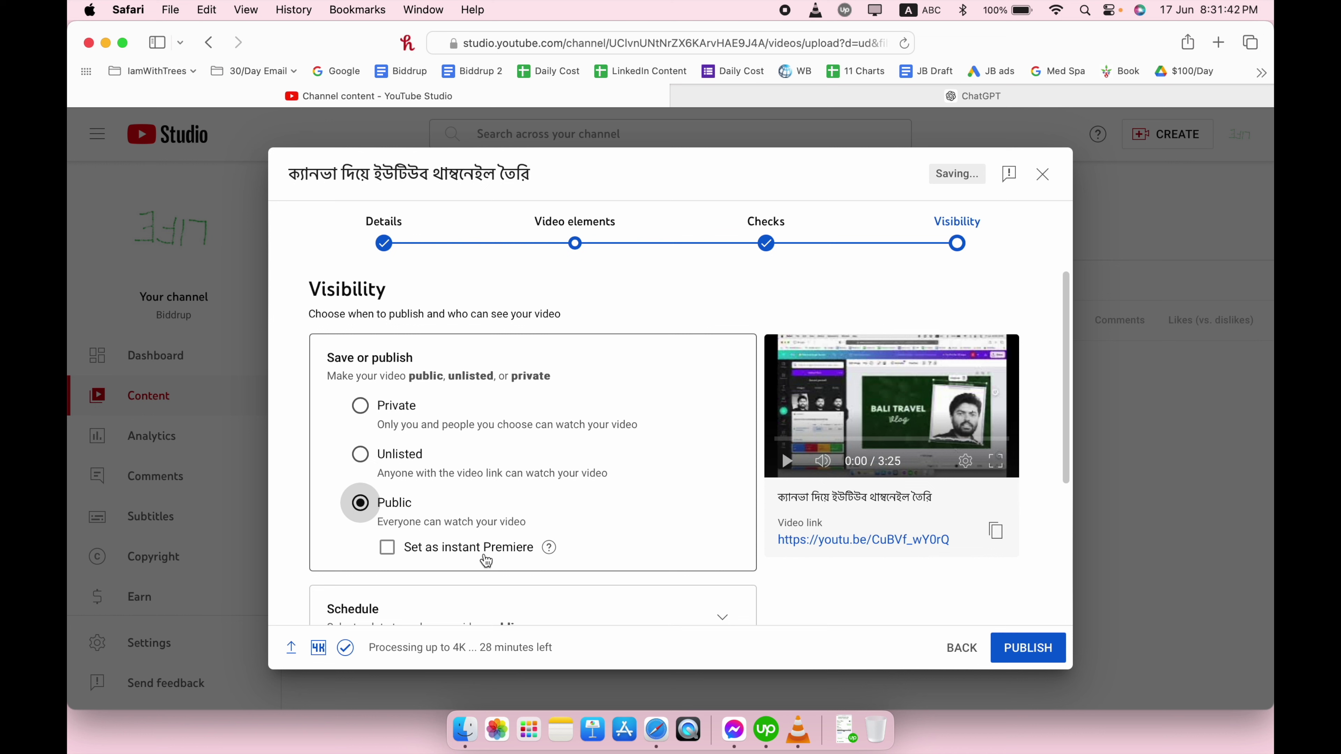
Copy the video link, publish the video as Public and close the sharing dialog.
{"action": "left_click", "coordinate": [995, 531]}
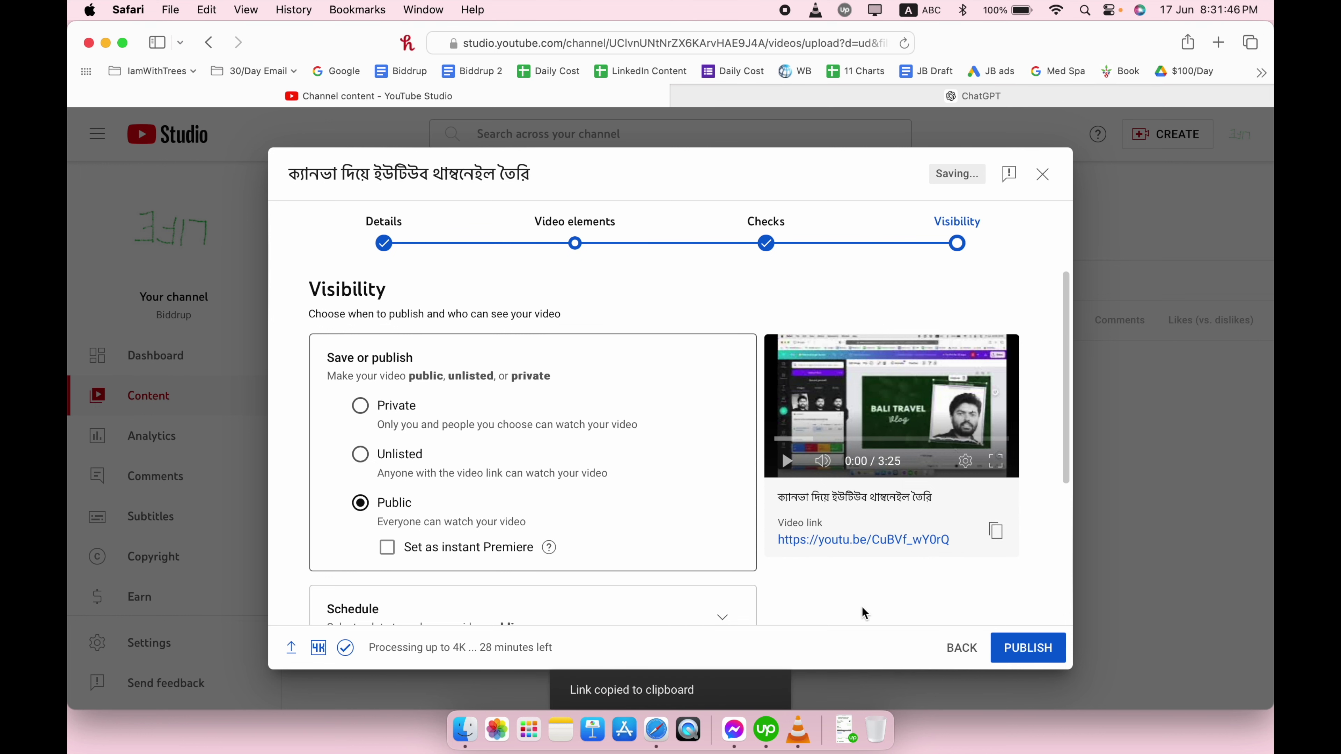
{"action": "scroll", "coordinate": [783, 569], "scroll_direction": "down", "scroll_amount": 5}
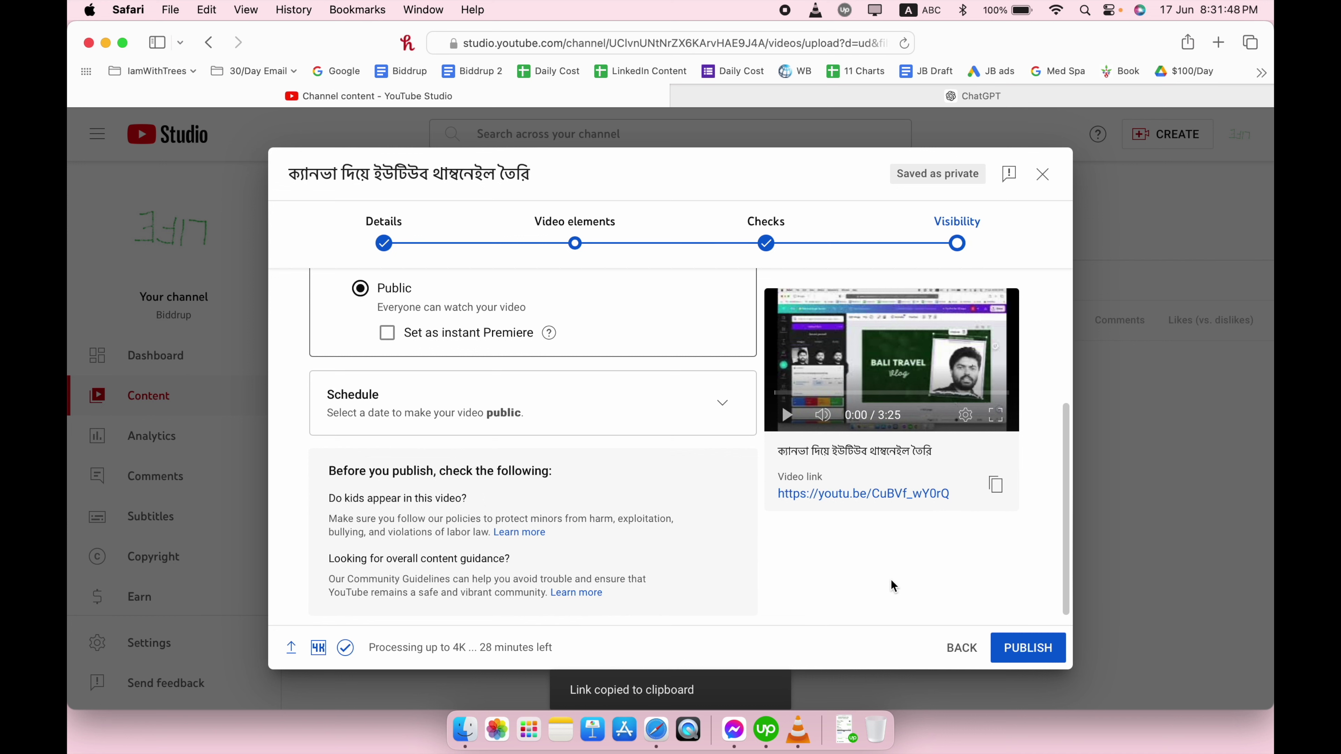
{"action": "left_click", "coordinate": [995, 486]}
{"action": "left_click", "coordinate": [1036, 650]}
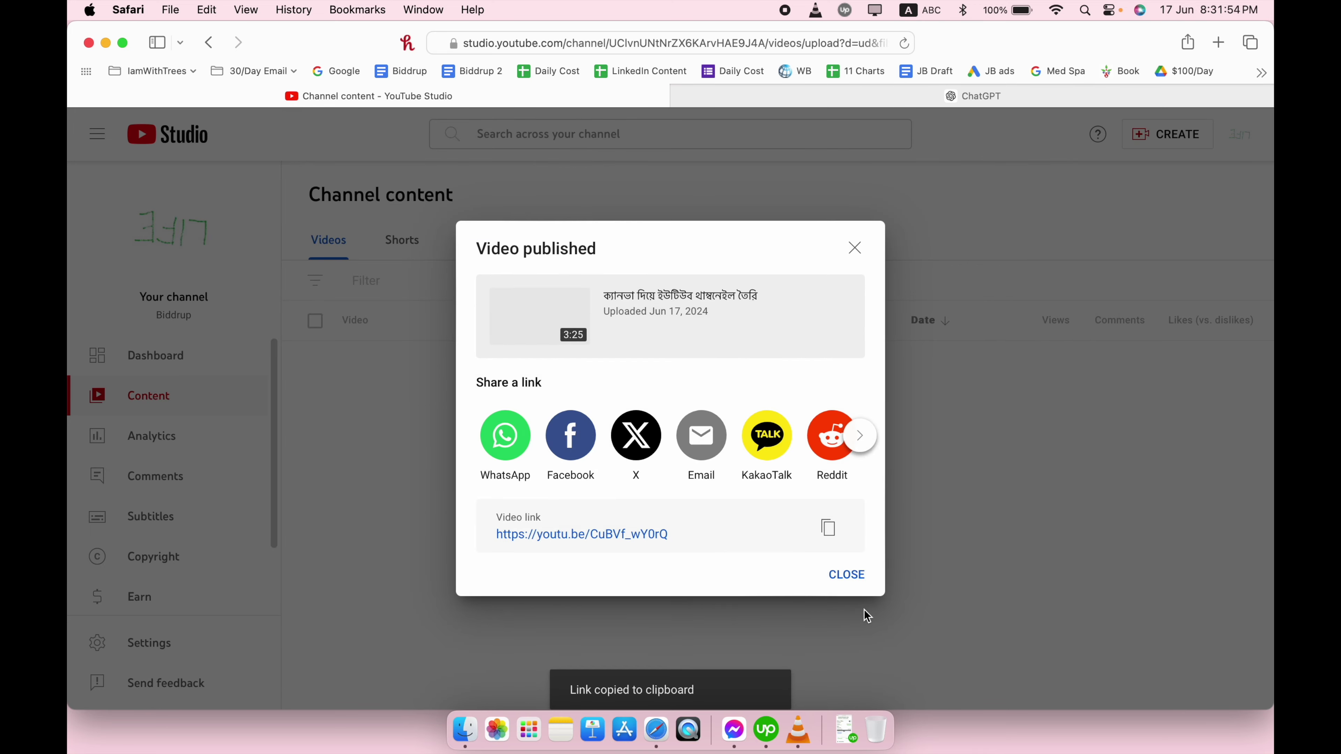
{"action": "left_click", "coordinate": [848, 576]}
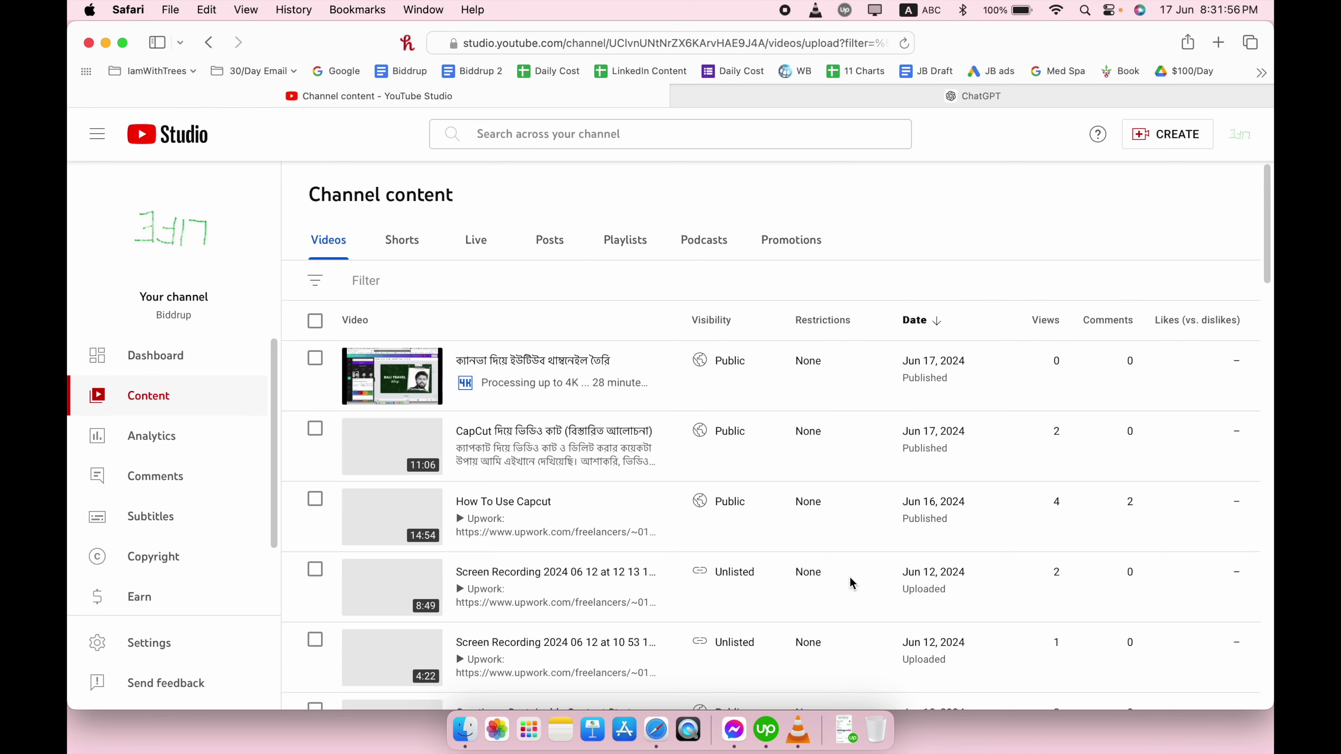